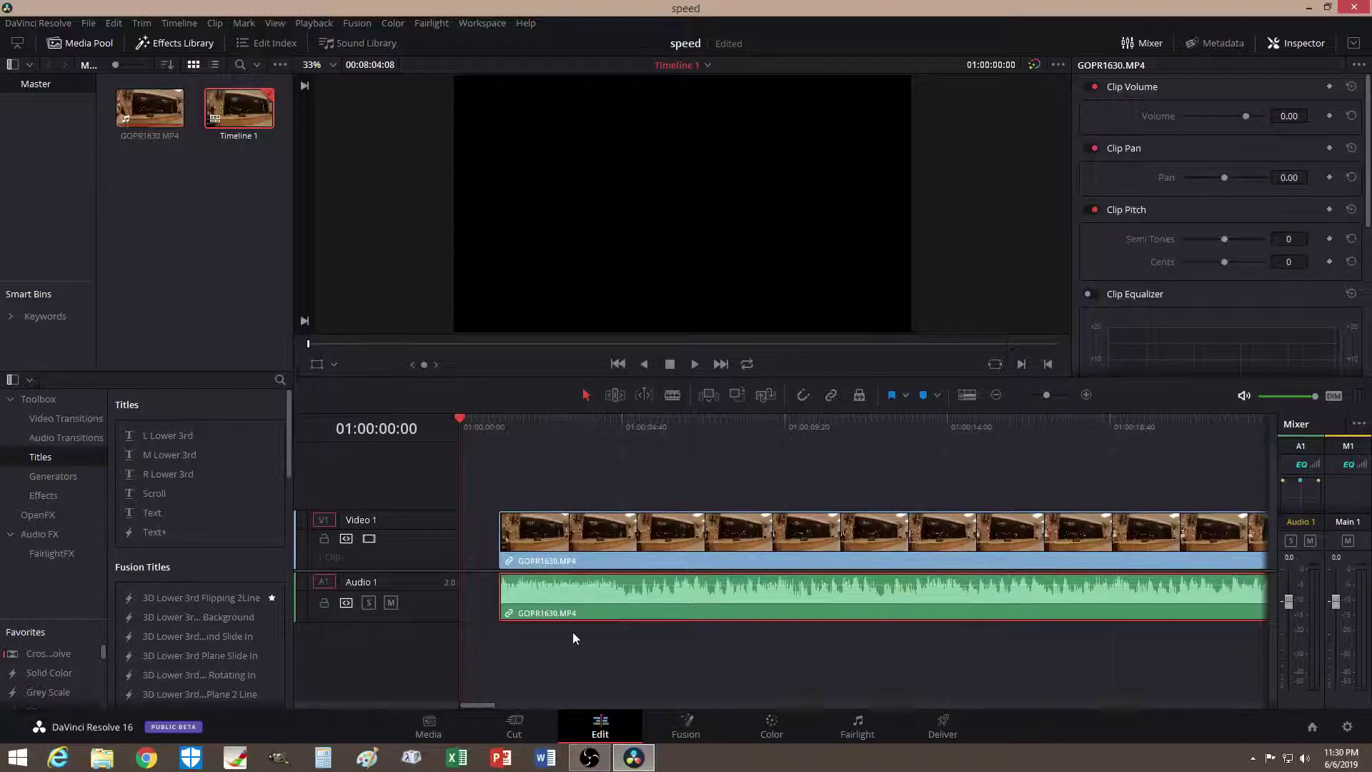
Delete the audio of GOPR1630.MP4 and shift its video to the start of the timeline
key("Delete")
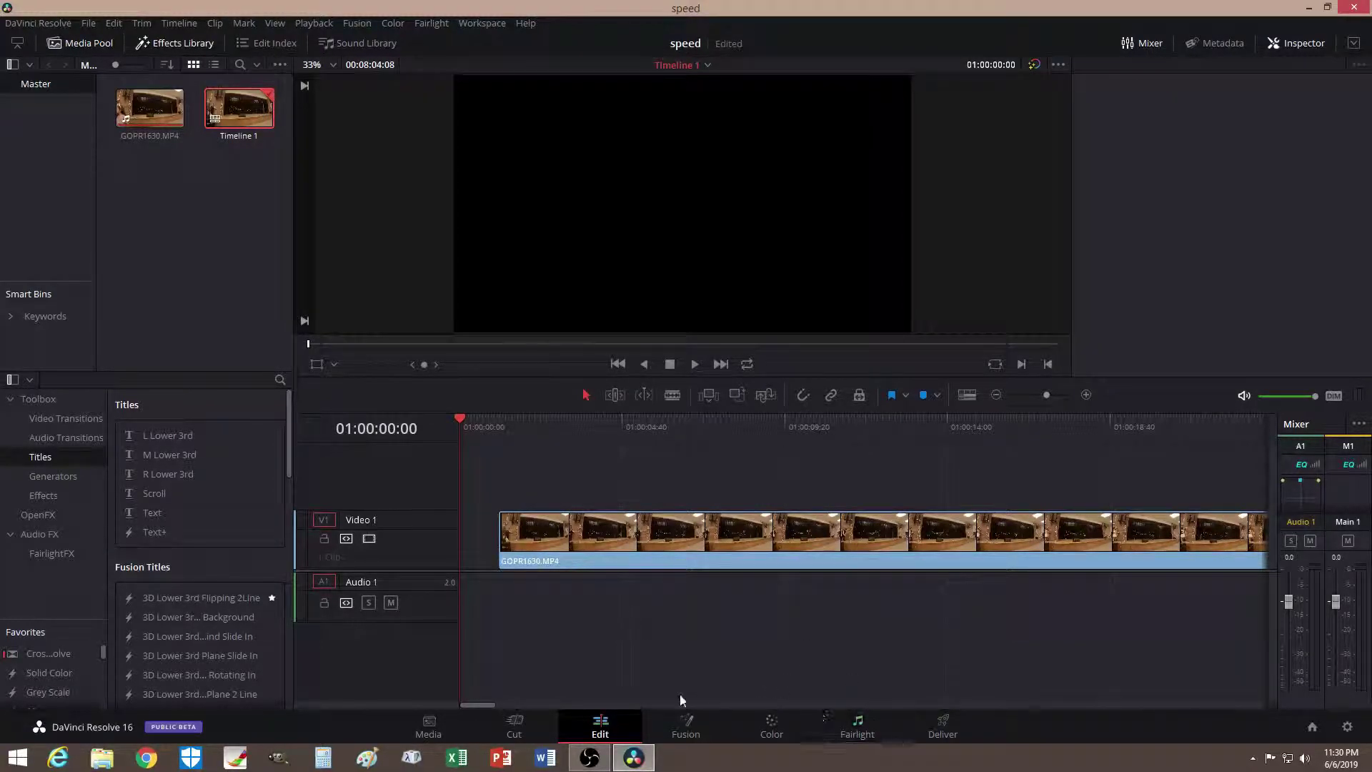
left_click(654, 538)
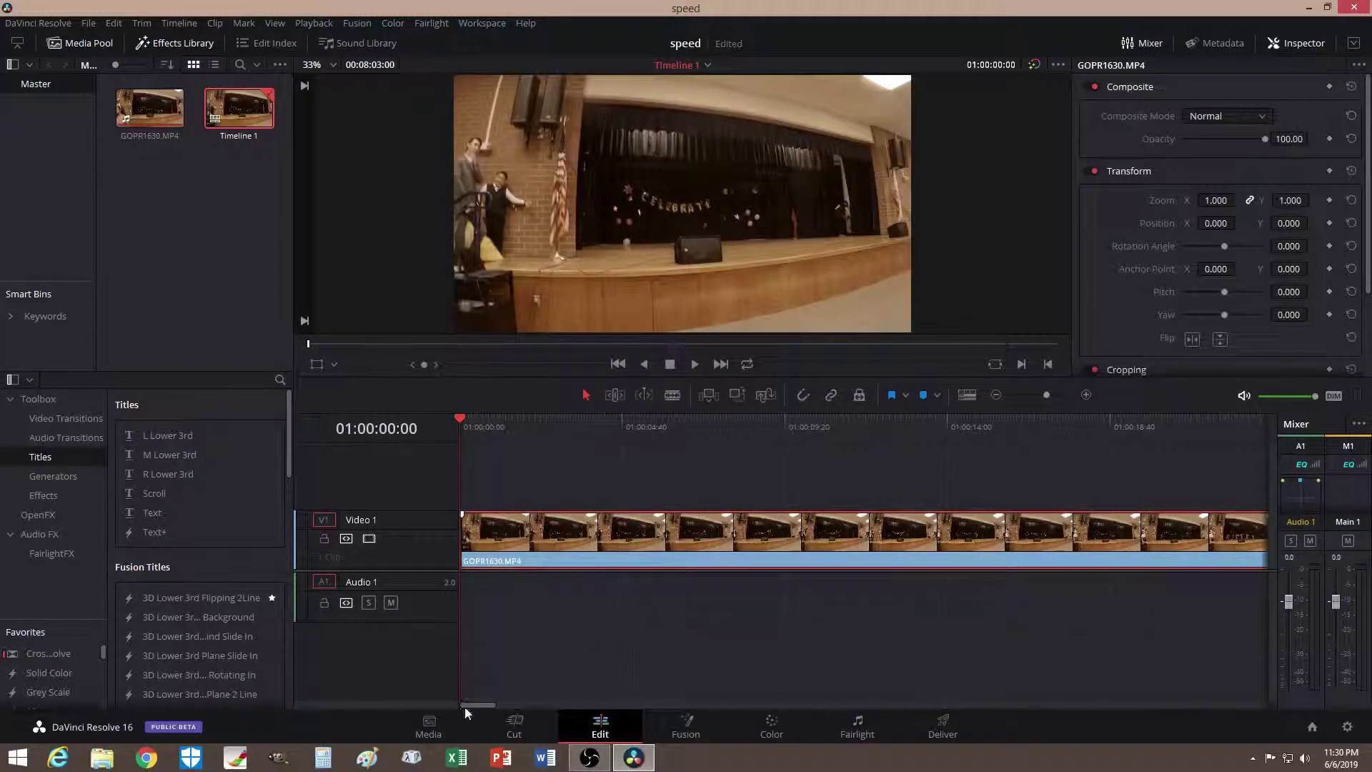
Trim the end of the video clip so it runs about 16:21
left_click(1024, 422)
left_click_drag(1023, 421, 603, 431)
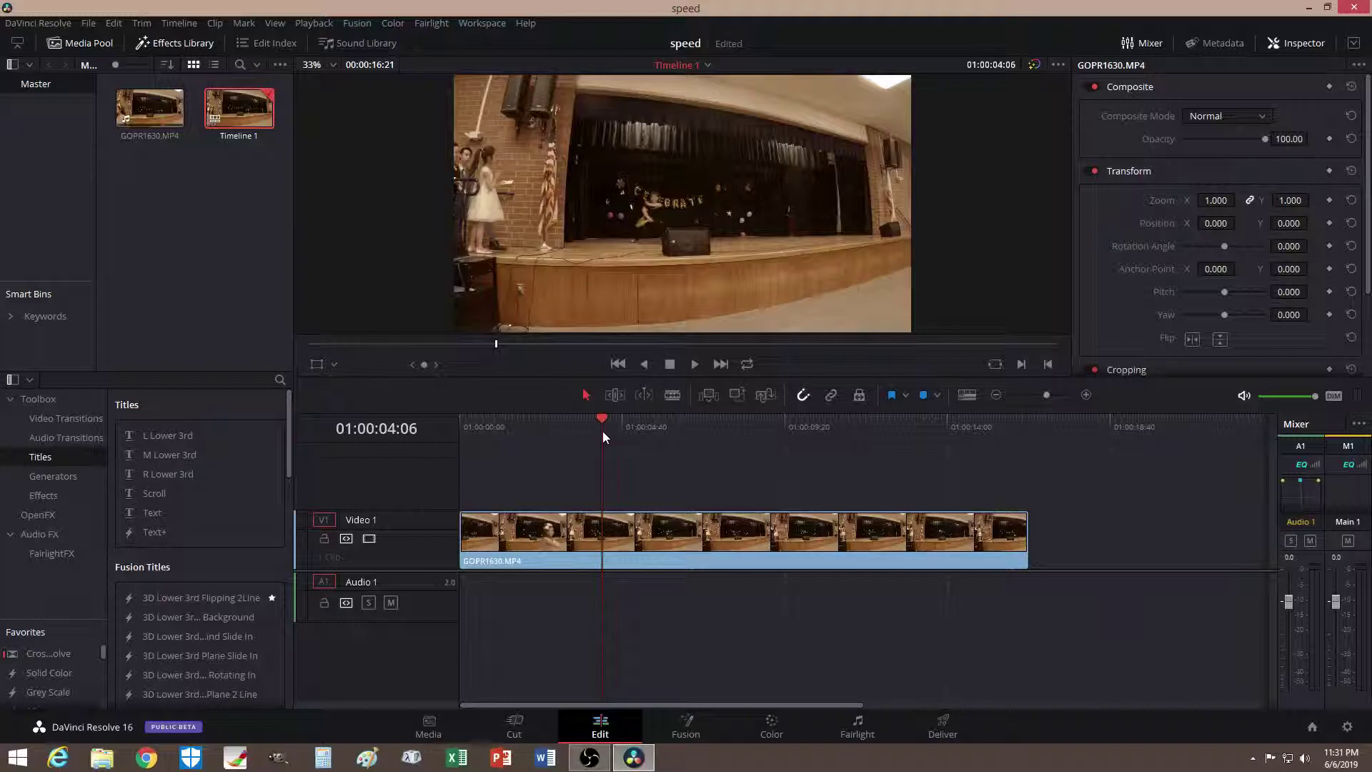
Split the video clip at 01:00:06:10 and duplicate its first part onto Video 2 directly above
left_click_drag(602, 422, 675, 422)
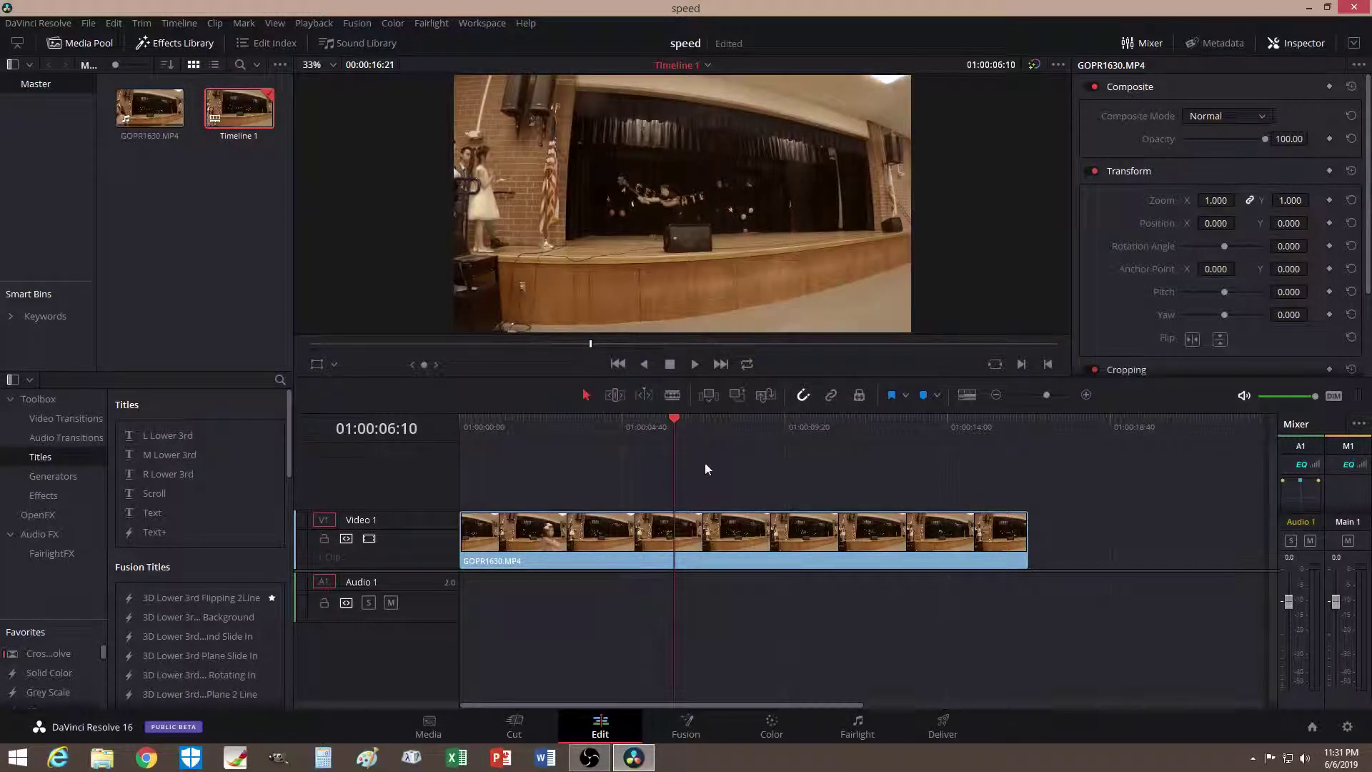
left_click(672, 396)
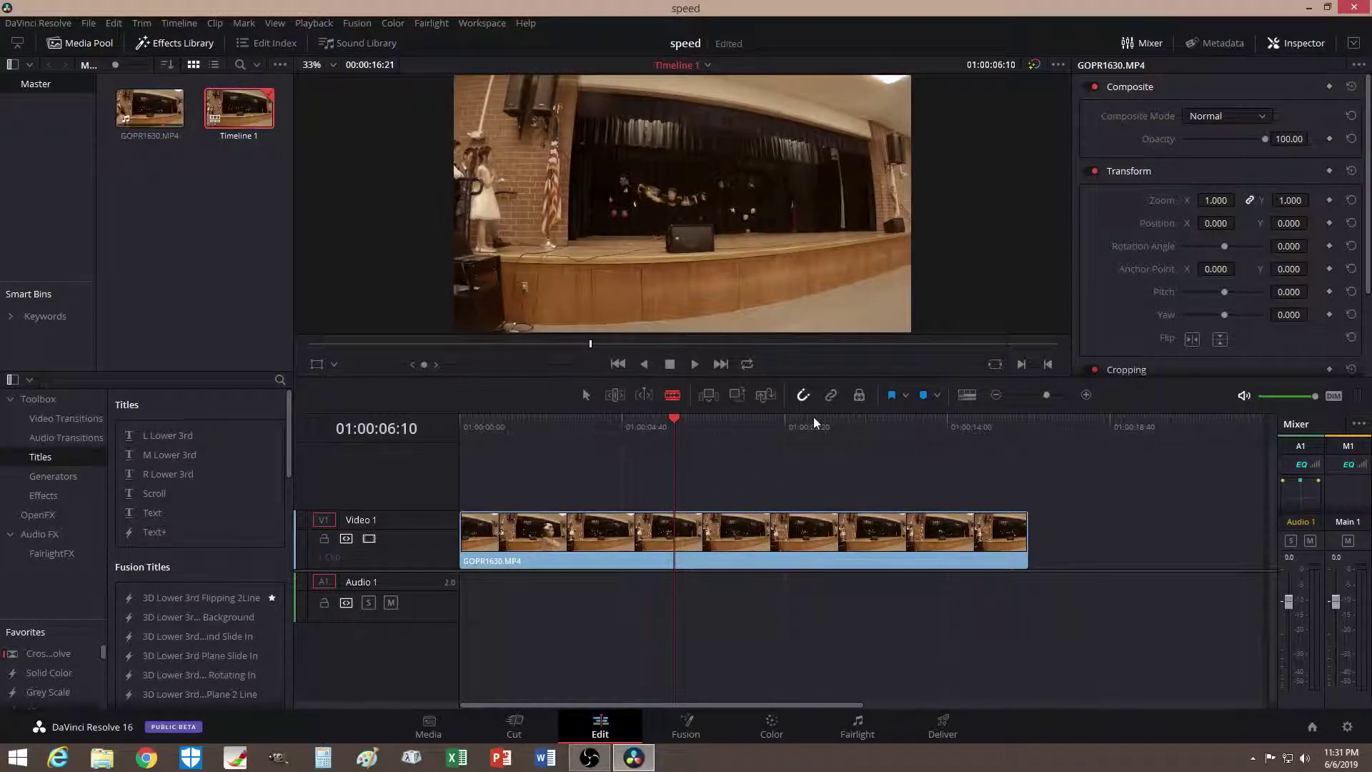
left_click(686, 541)
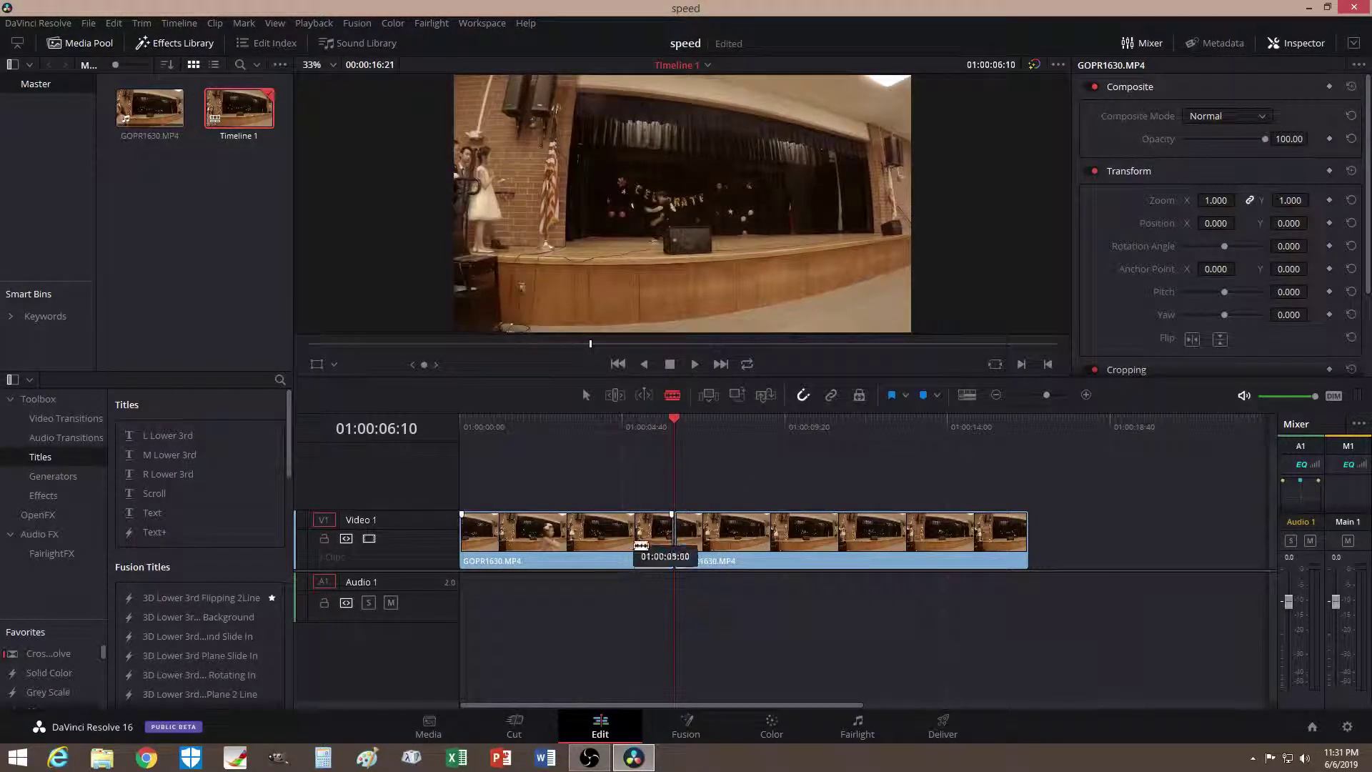
left_click(586, 397)
left_click_drag(604, 567, 616, 475)
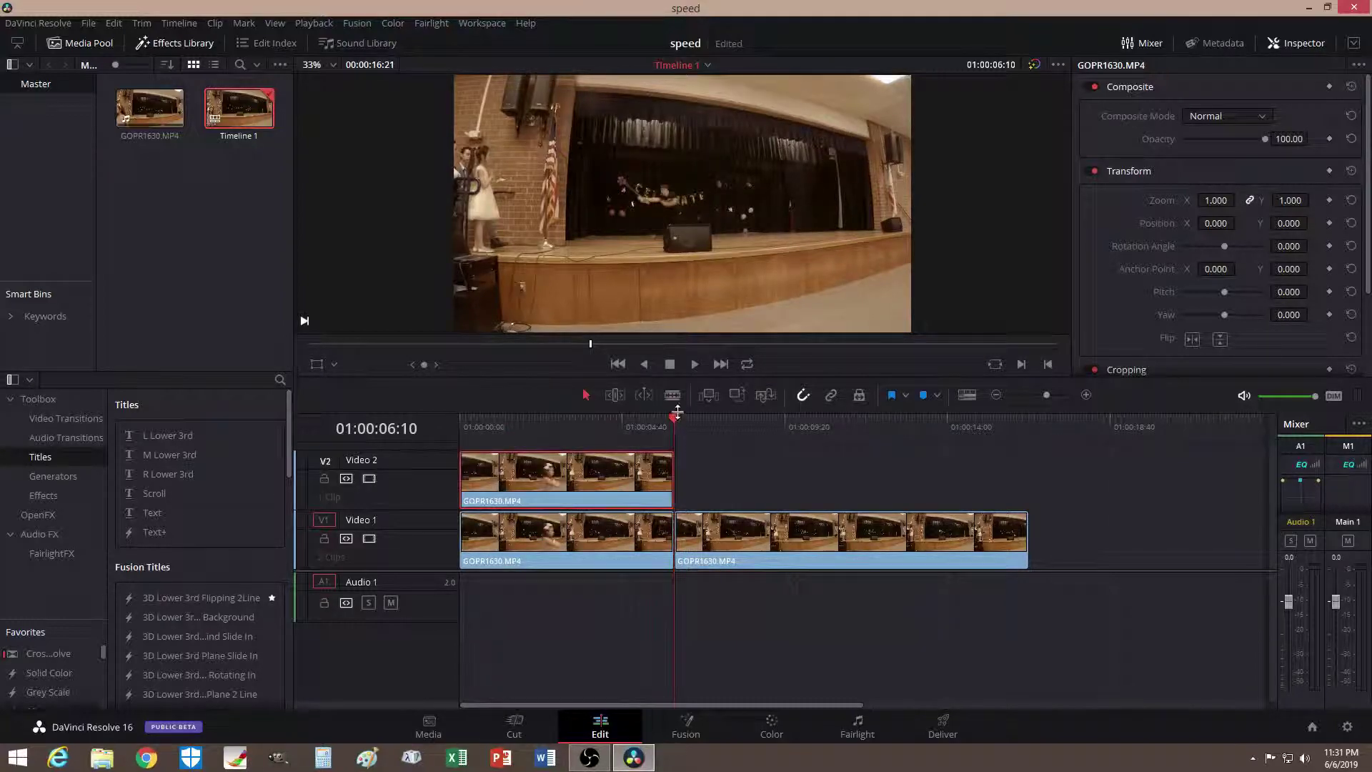
Change the Video 2 copy to a freeze frame at the cut, with keyframes stretched to fit
left_click_drag(675, 419, 671, 418)
right_click(644, 471)
left_click(740, 259)
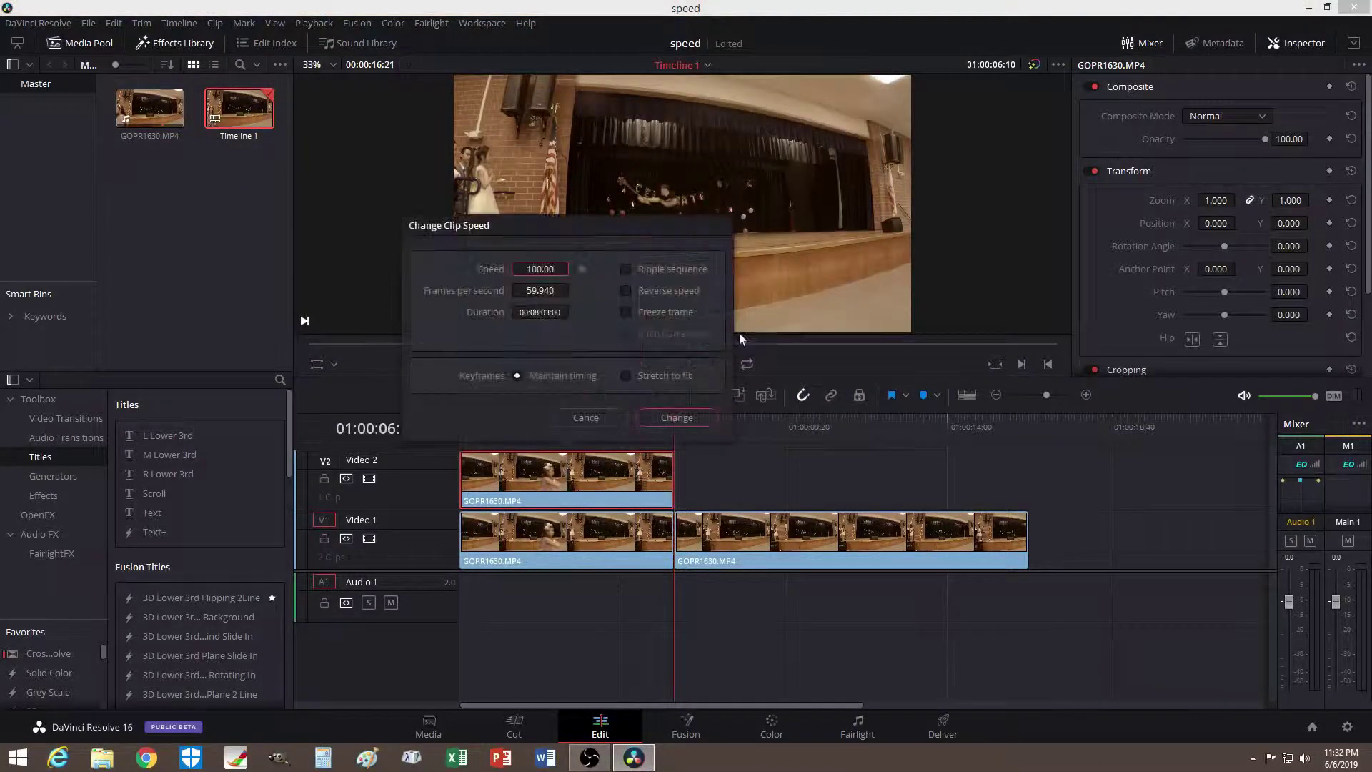
left_click(626, 312)
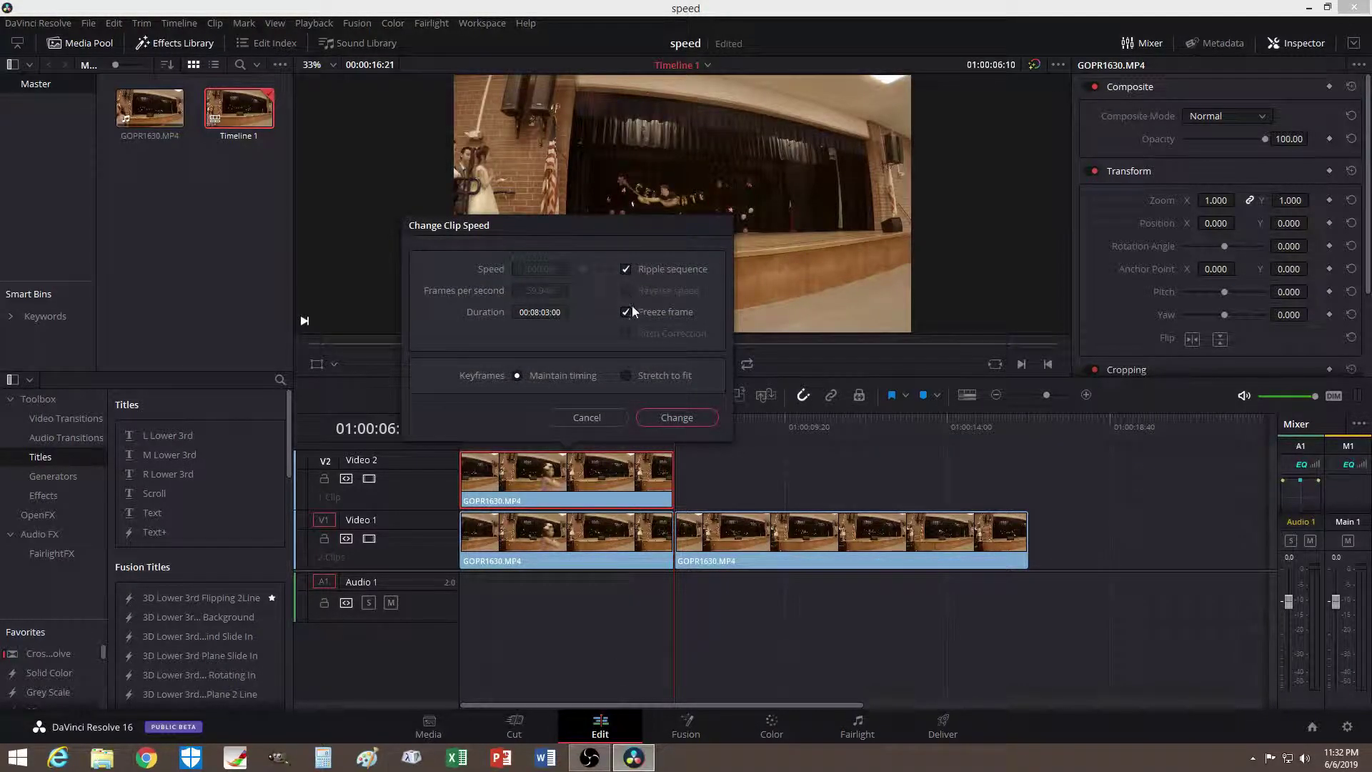
left_click(627, 376)
left_click(676, 418)
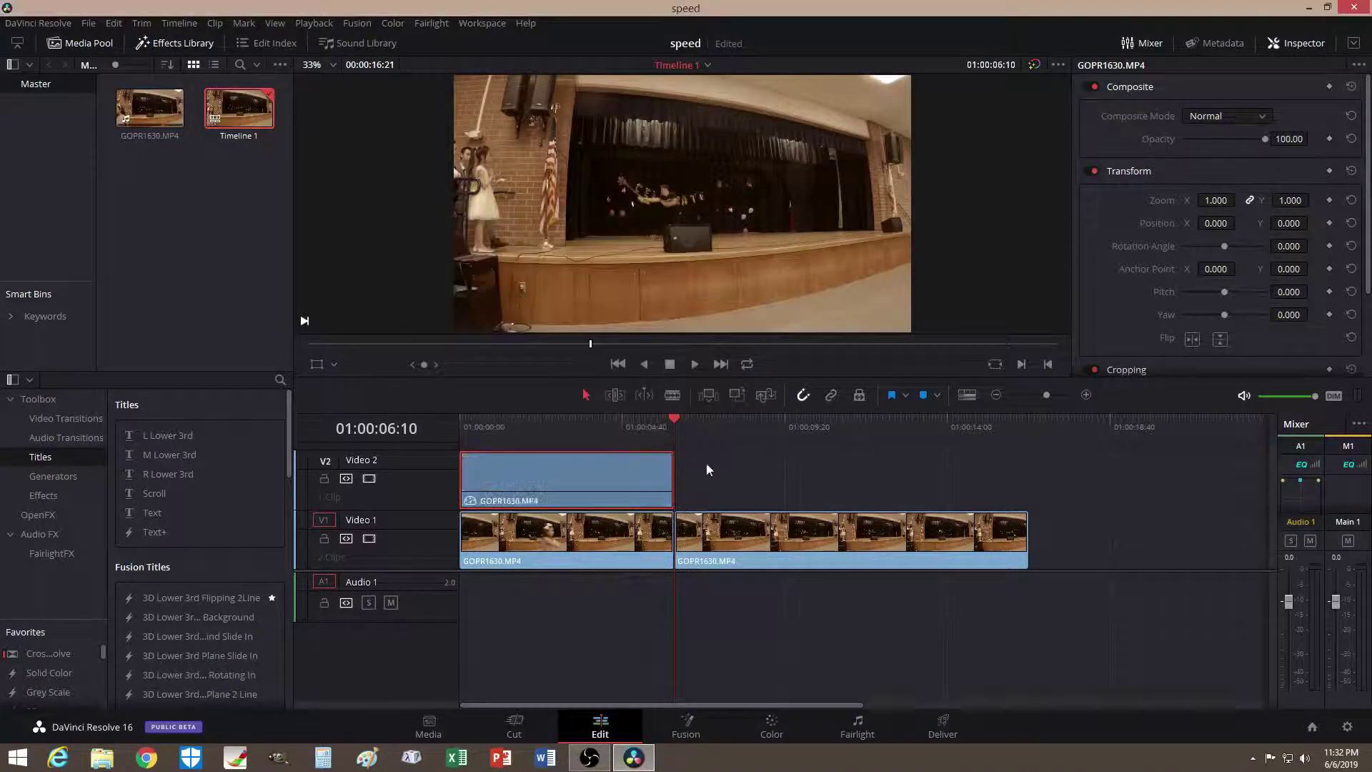
Extend the end of the frozen clip on Video 2 and reapply its freeze-frame speed settings
mouse_move(659, 416)
left_mouse_down()
mouse_move(642, 419)
mouse_move(663, 419)
left_mouse_up()
mouse_move(570, 480)
left_mouse_down()
mouse_move(898, 480)
mouse_move(572, 476)
left_mouse_up()
left_click_drag(675, 480, 707, 480)
right_click(645, 474)
left_click(712, 283)
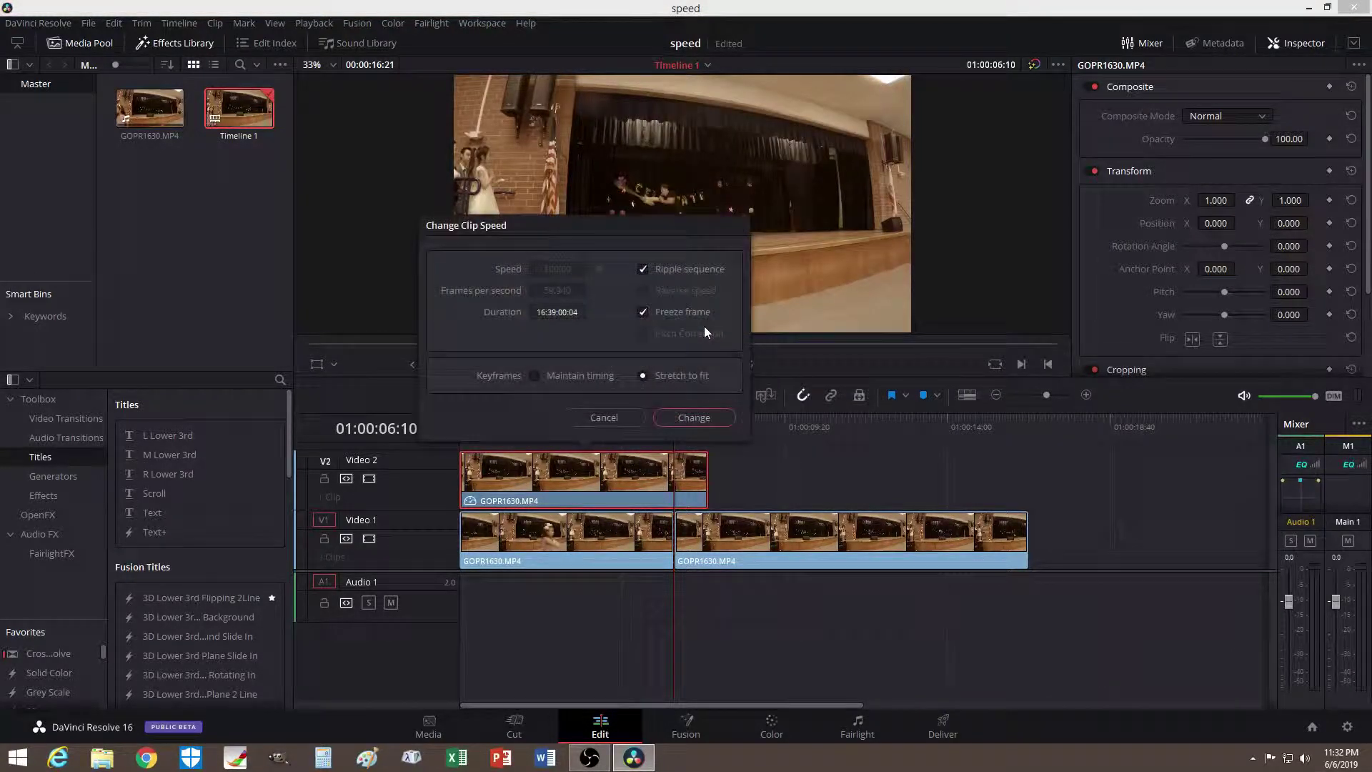
left_click(685, 419)
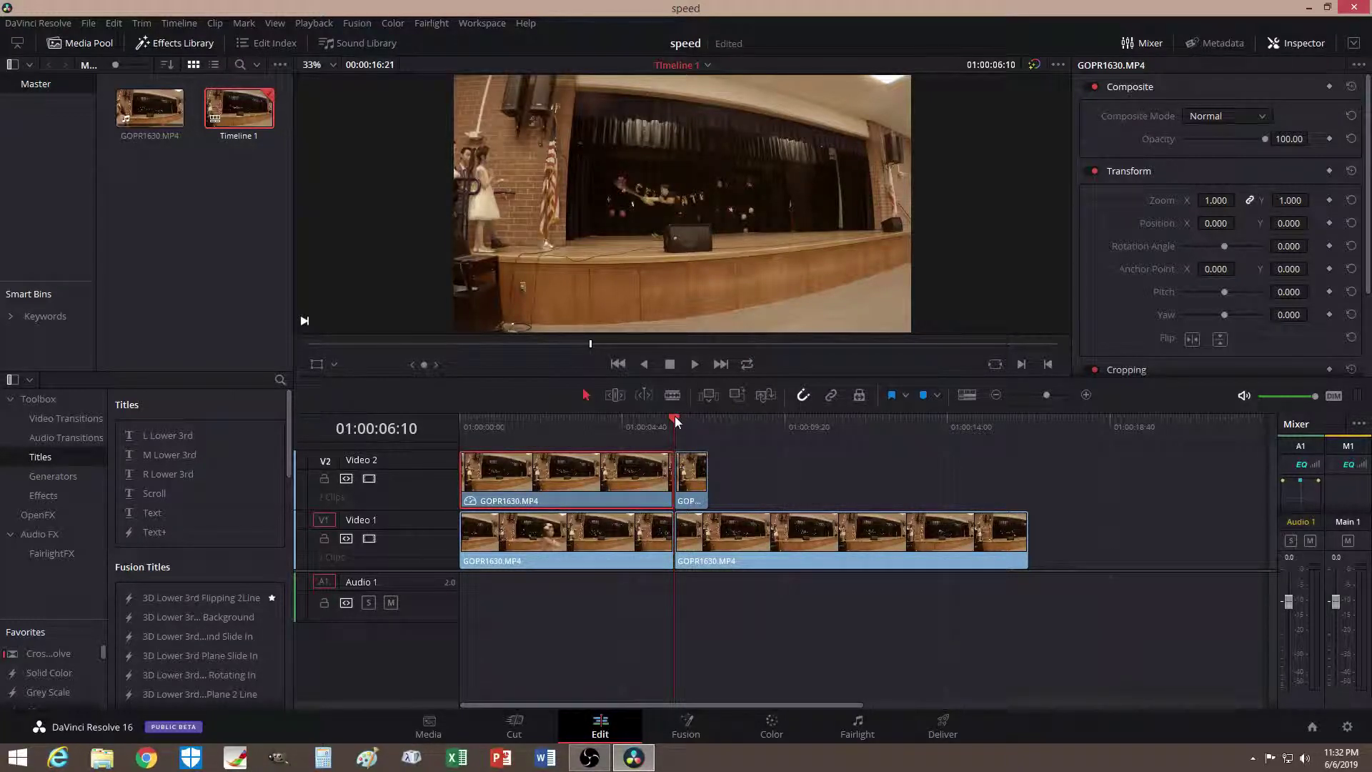
Lengthen the frozen clip on Video 2 and position it across the cut in Video 1
left_click_drag(675, 420, 729, 421)
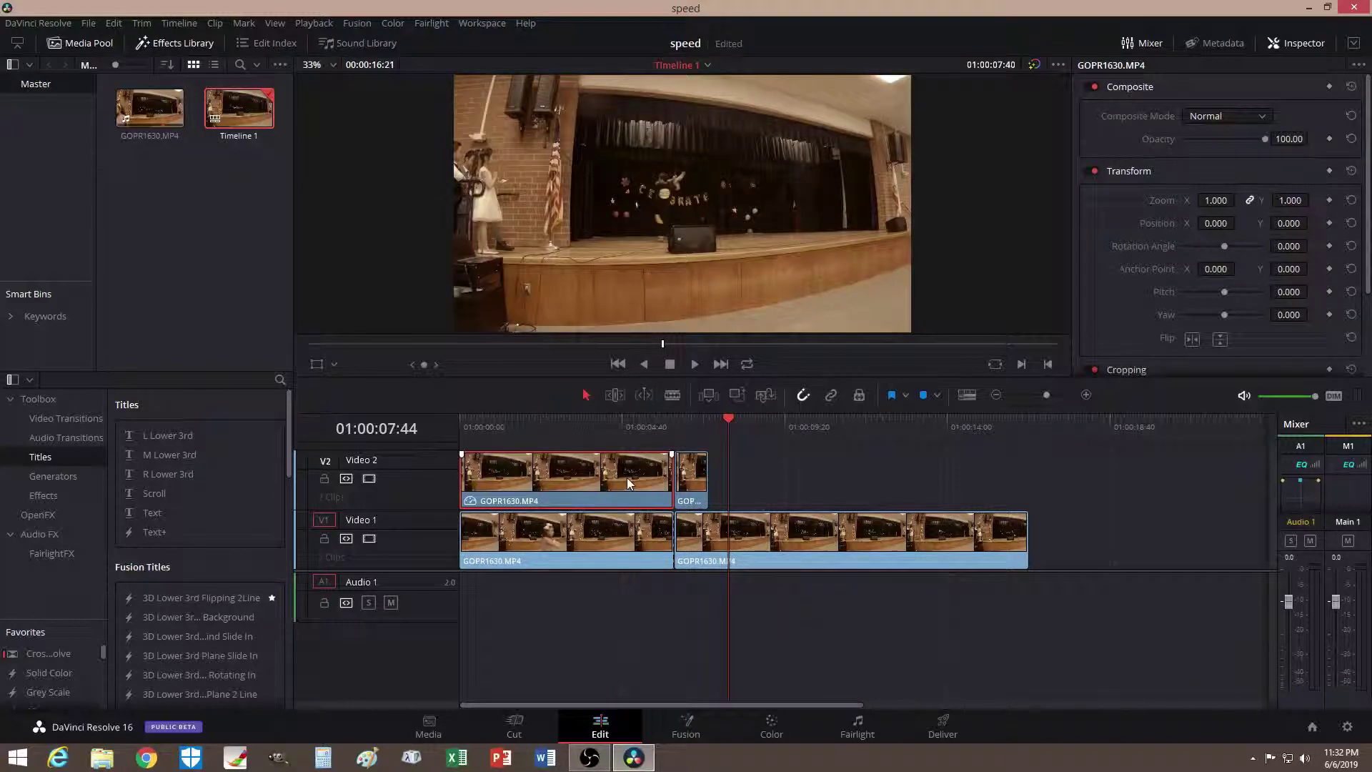
key("BackSpace")
left_click_drag(708, 475, 910, 475)
left_click_drag(798, 478, 691, 479)
left_click(609, 422)
left_click_drag(548, 418, 651, 419)
Insert the frozen clip between the two parts on Video 1, with the second part directly after it
left_click(742, 539)
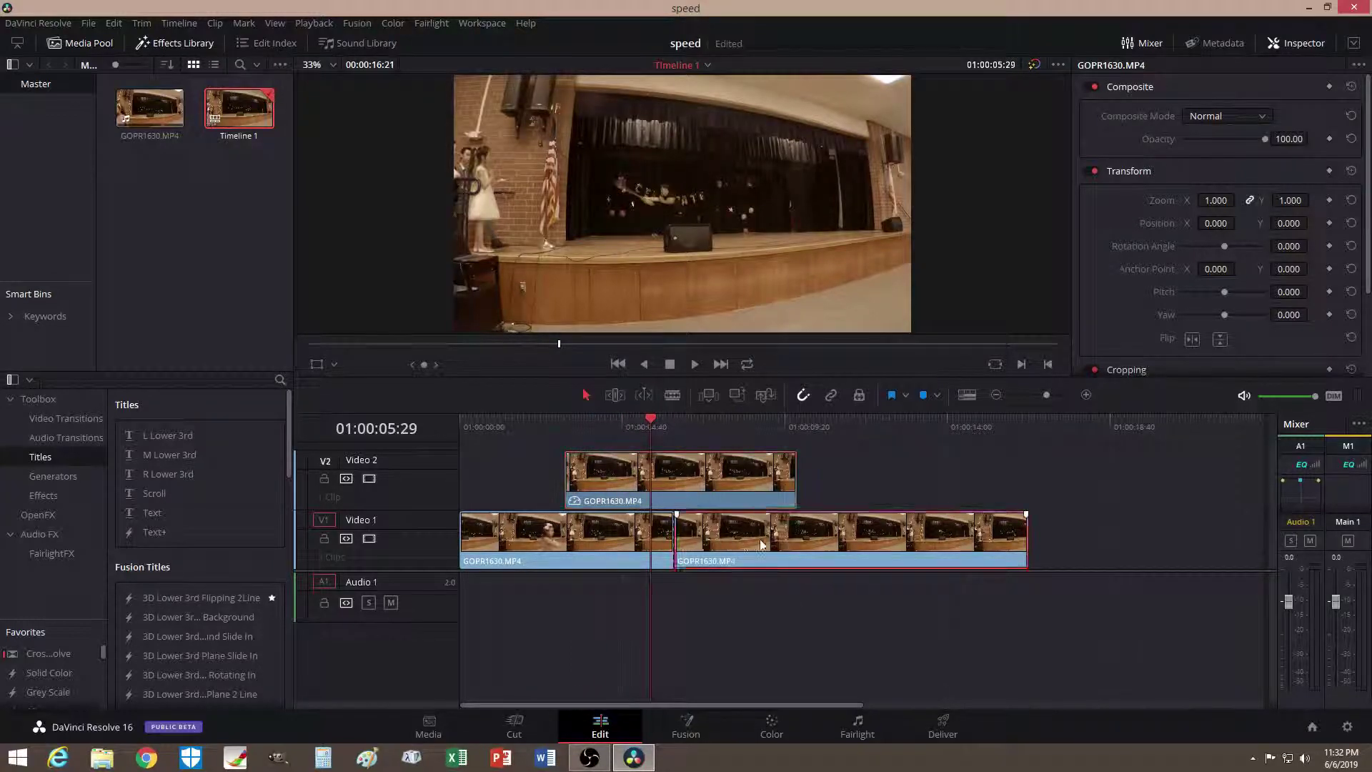
left_click_drag(742, 539, 945, 554)
left_click_drag(797, 482, 743, 535)
left_click_drag(944, 528, 895, 539)
mouse_move(649, 424)
left_mouse_down()
mouse_move(867, 435)
mouse_move(652, 440)
left_mouse_up()
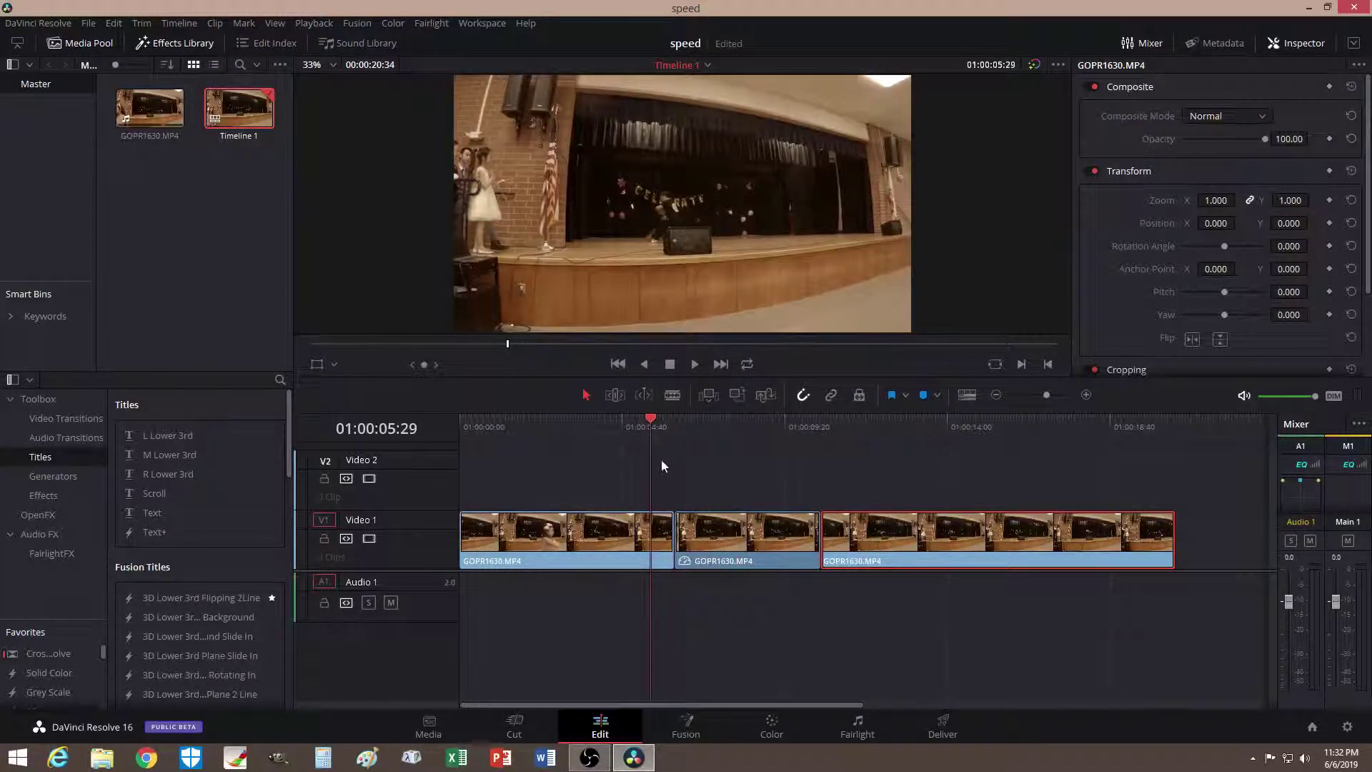
Undo the freeze-frame edits and the cut, back to the single trimmed clip
left_click_drag(752, 535, 711, 489)
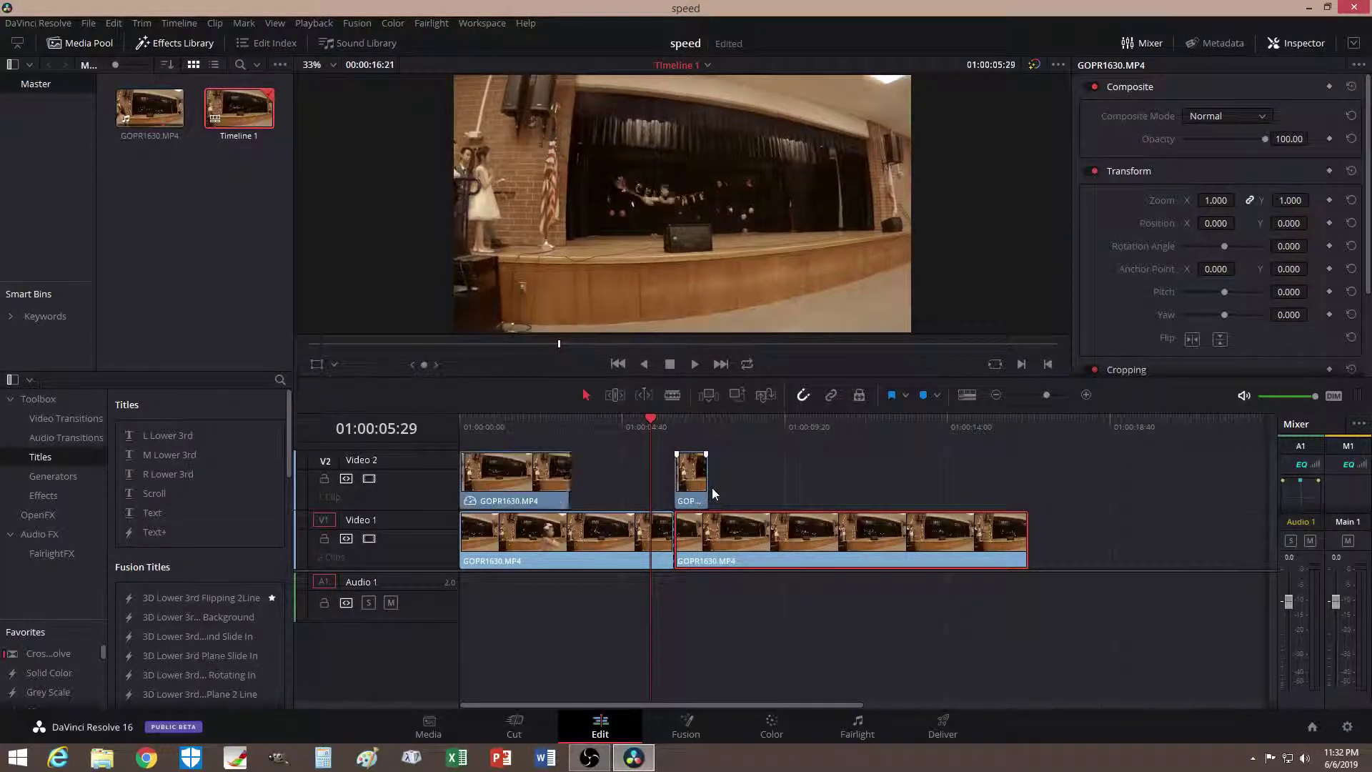
key("ctrl+z")
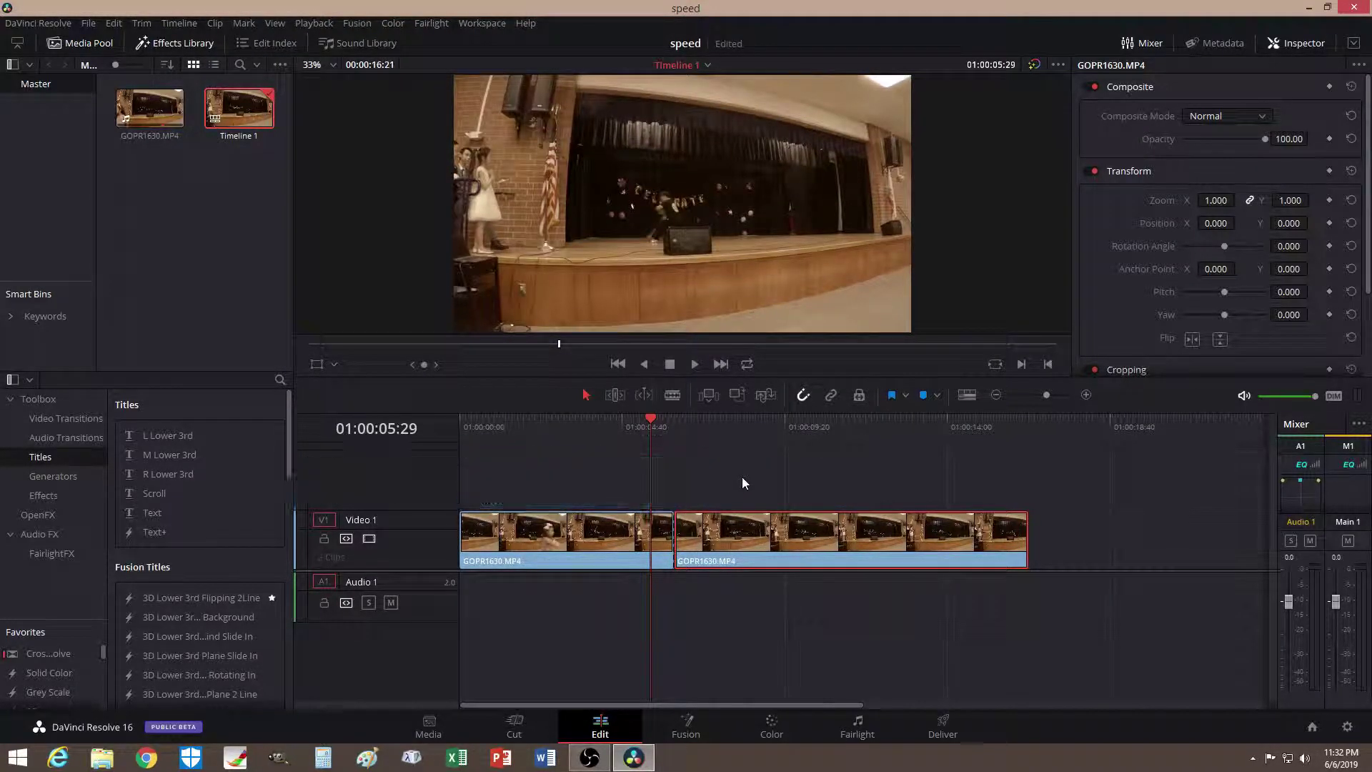
key("ctrl+z")
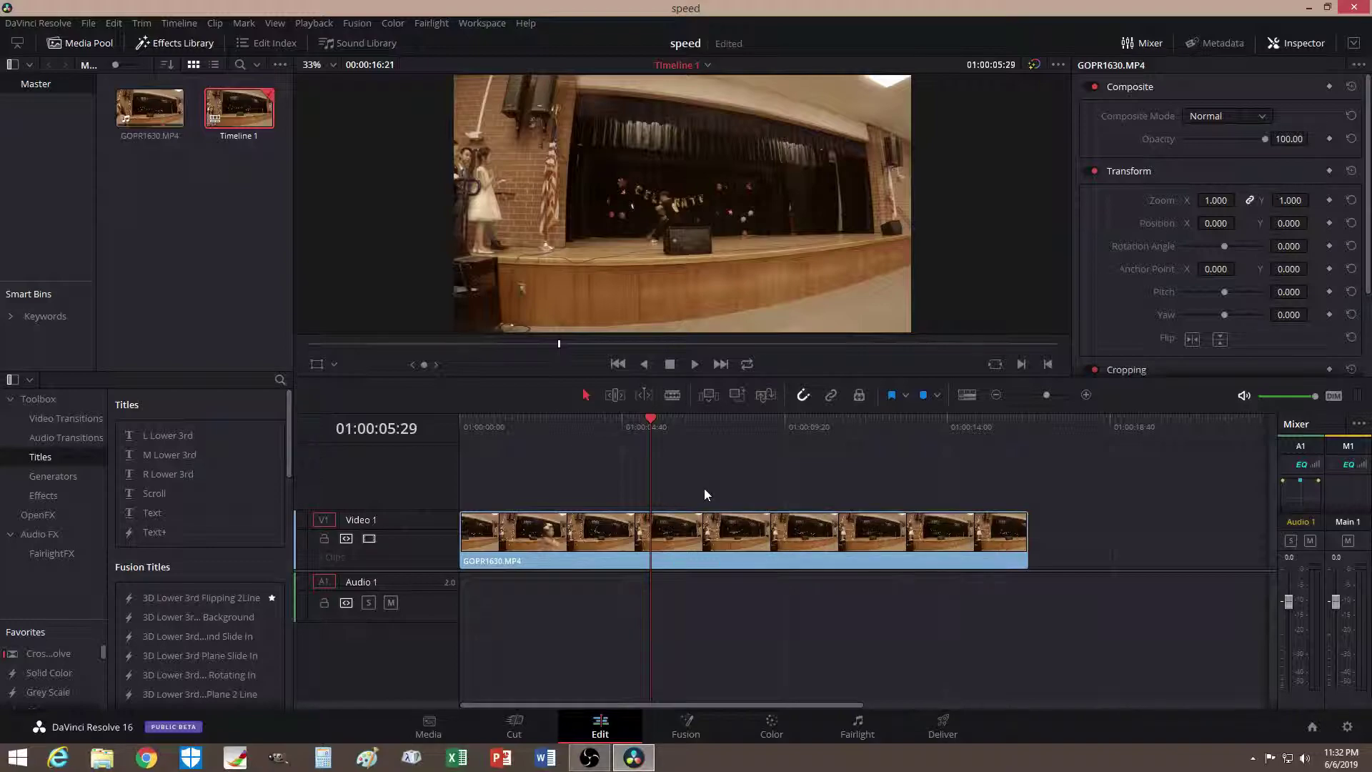
Split the clip at 01:00:04:38 and 01:00:06:08 to isolate a short middle section
left_click_drag(651, 423, 612, 432)
left_click(620, 434)
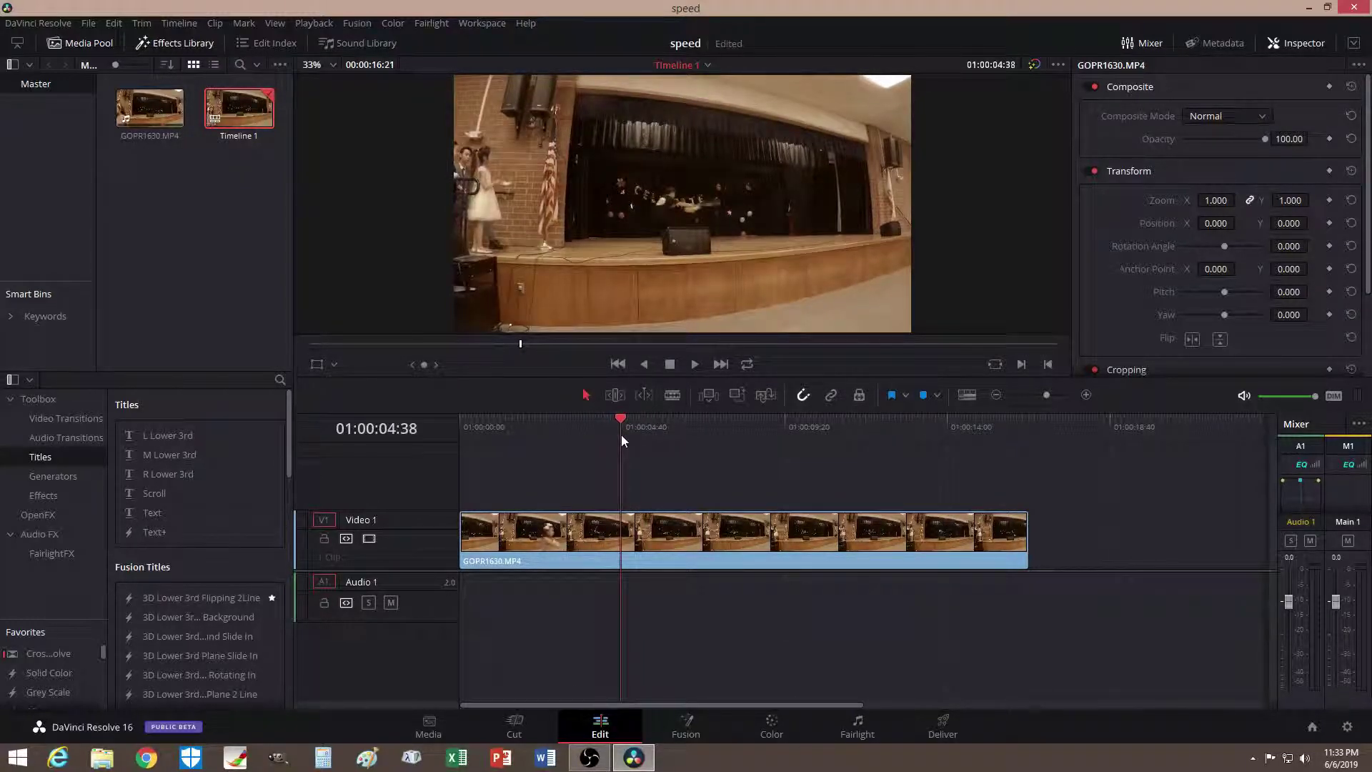
left_click(672, 395)
left_click(620, 536)
left_click_drag(619, 420, 673, 422)
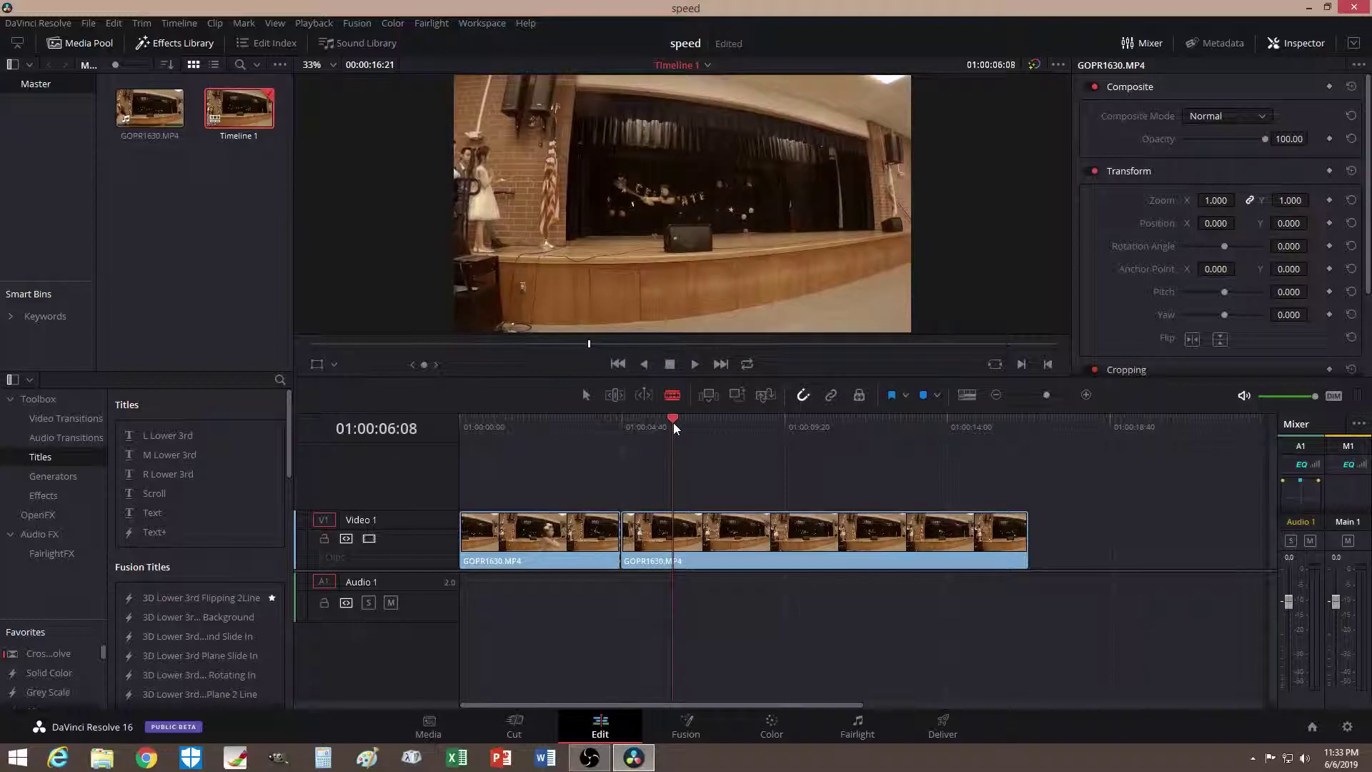
left_click(688, 537)
left_click(587, 396)
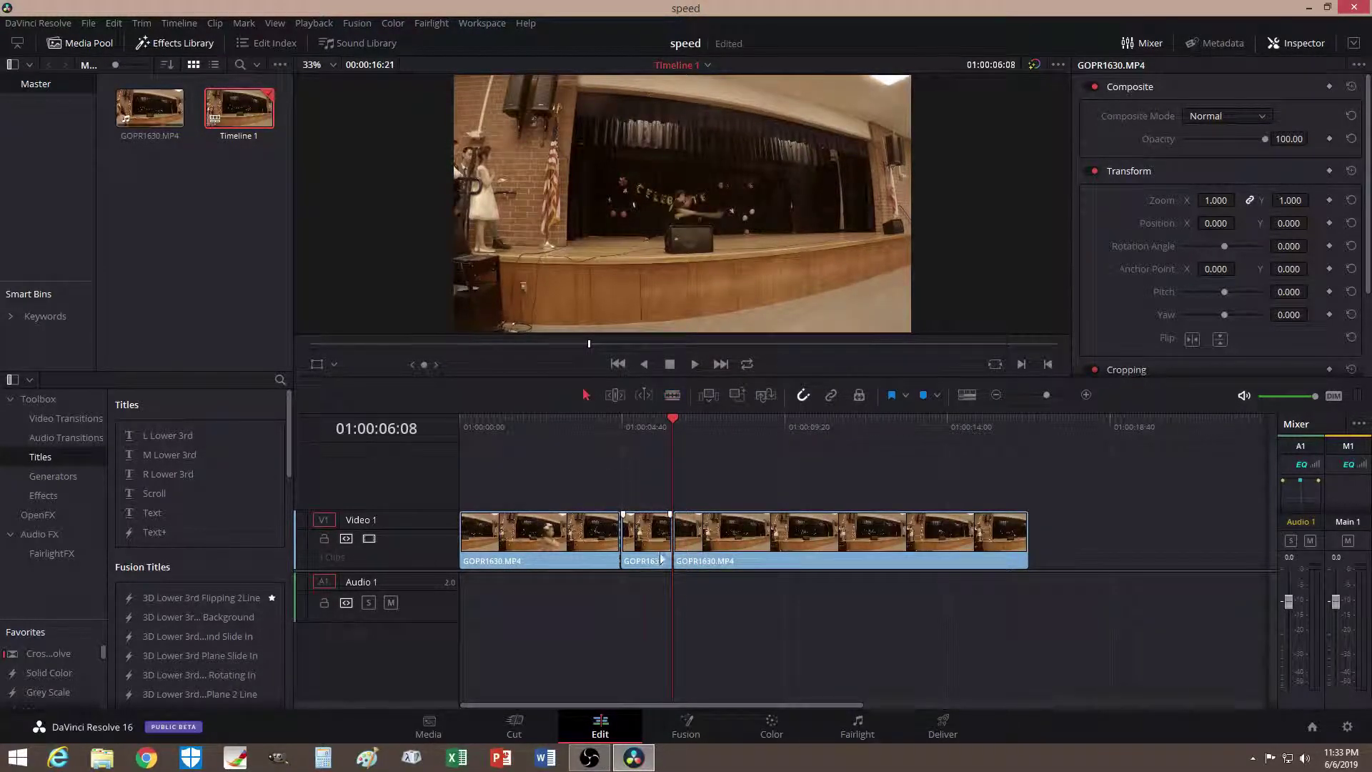
Duplicate the middle section onto Video 2 and move the original middle and last sections later on Video 1
left_click(650, 544)
left_click_drag(650, 544, 650, 494)
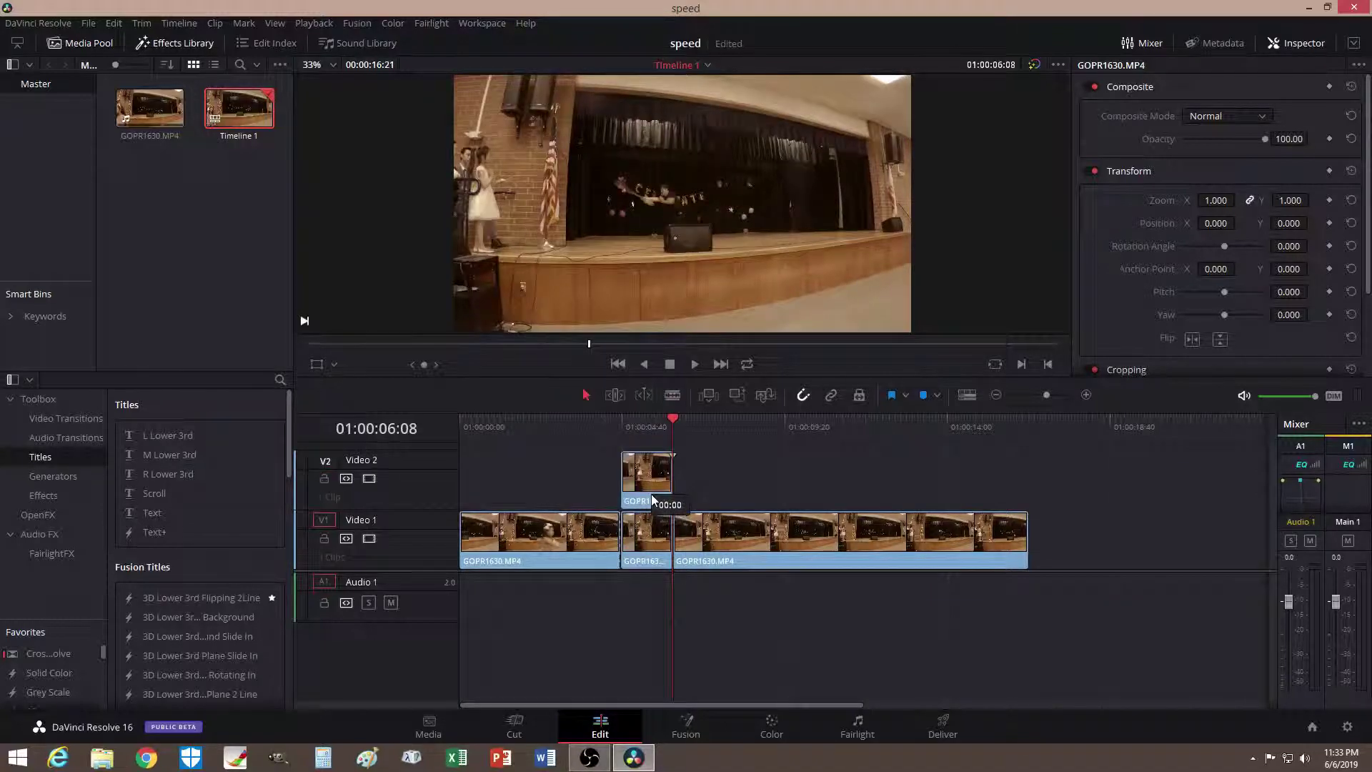
left_click_drag(715, 556, 842, 557)
left_click_drag(663, 551, 791, 550)
left_click_drag(638, 483, 688, 484)
Reverse the speed of the middle section's copy on Video 2
right_click(687, 484)
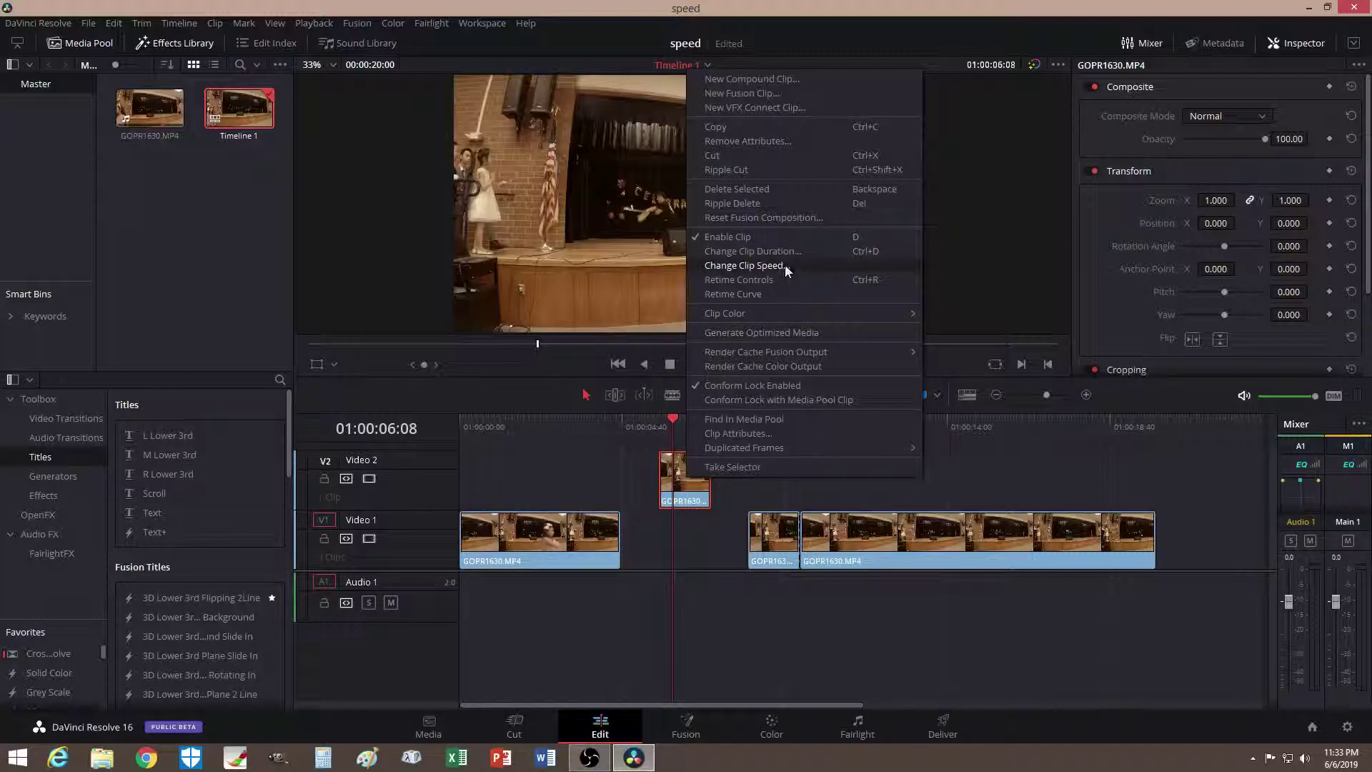
left_click(761, 264)
left_click(744, 291)
left_click(793, 418)
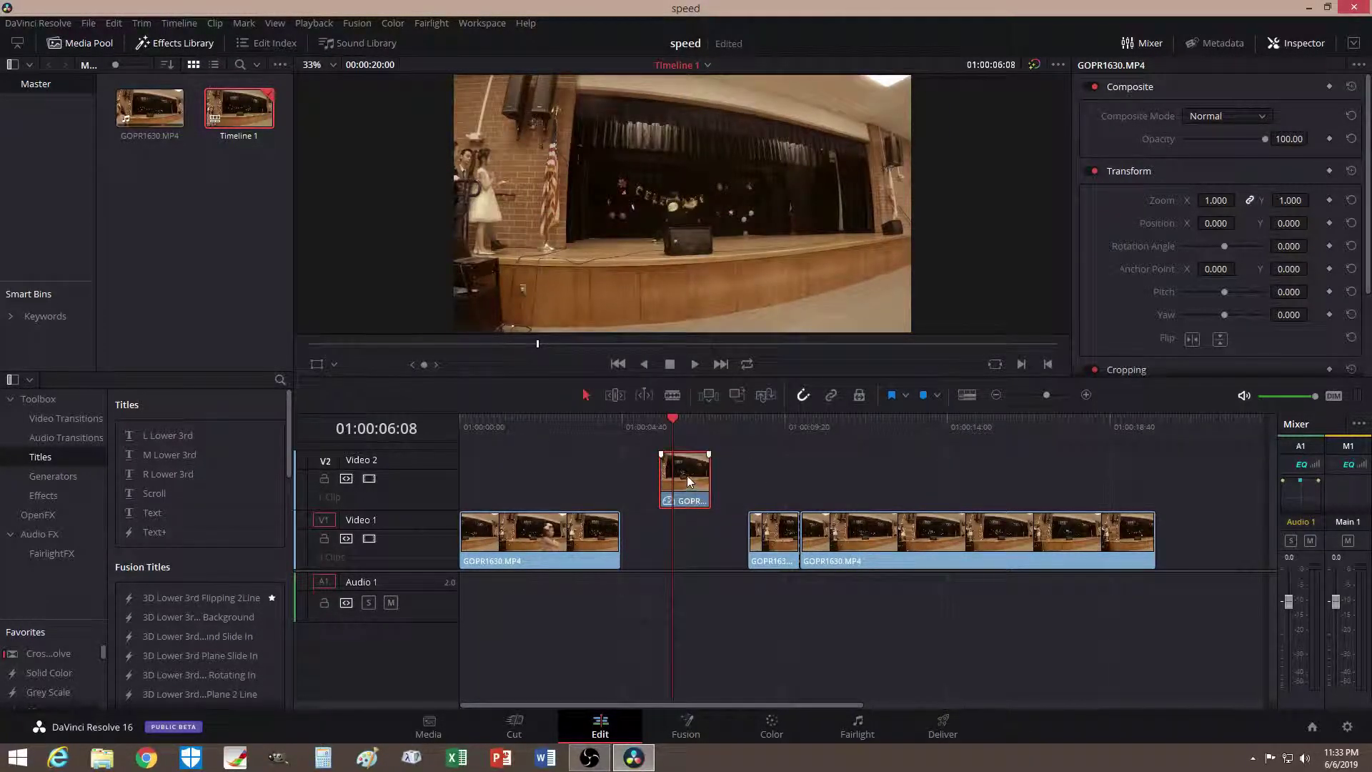
Place the reversed copy right after the first section on Video 1, followed by the original middle section
left_click_drag(676, 424, 606, 424)
left_click_drag(679, 494, 640, 538)
left_click_drag(774, 537, 701, 543)
left_click_drag(606, 419, 632, 445)
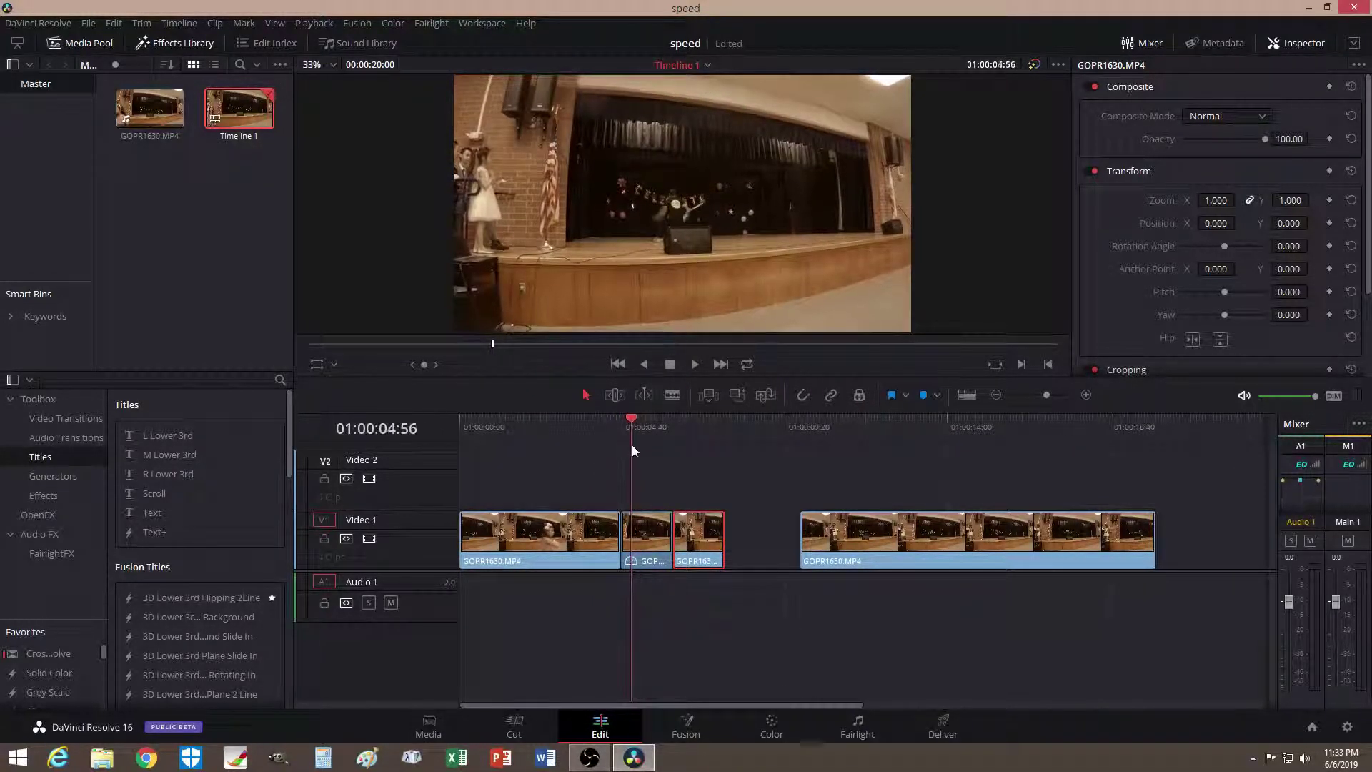
Reorder the clips so the reversed copy follows the original middle section, and close the gap before the last section
left_click_drag(651, 543, 676, 543)
left_click_drag(760, 541, 649, 539)
left_click_drag(644, 447, 596, 426)
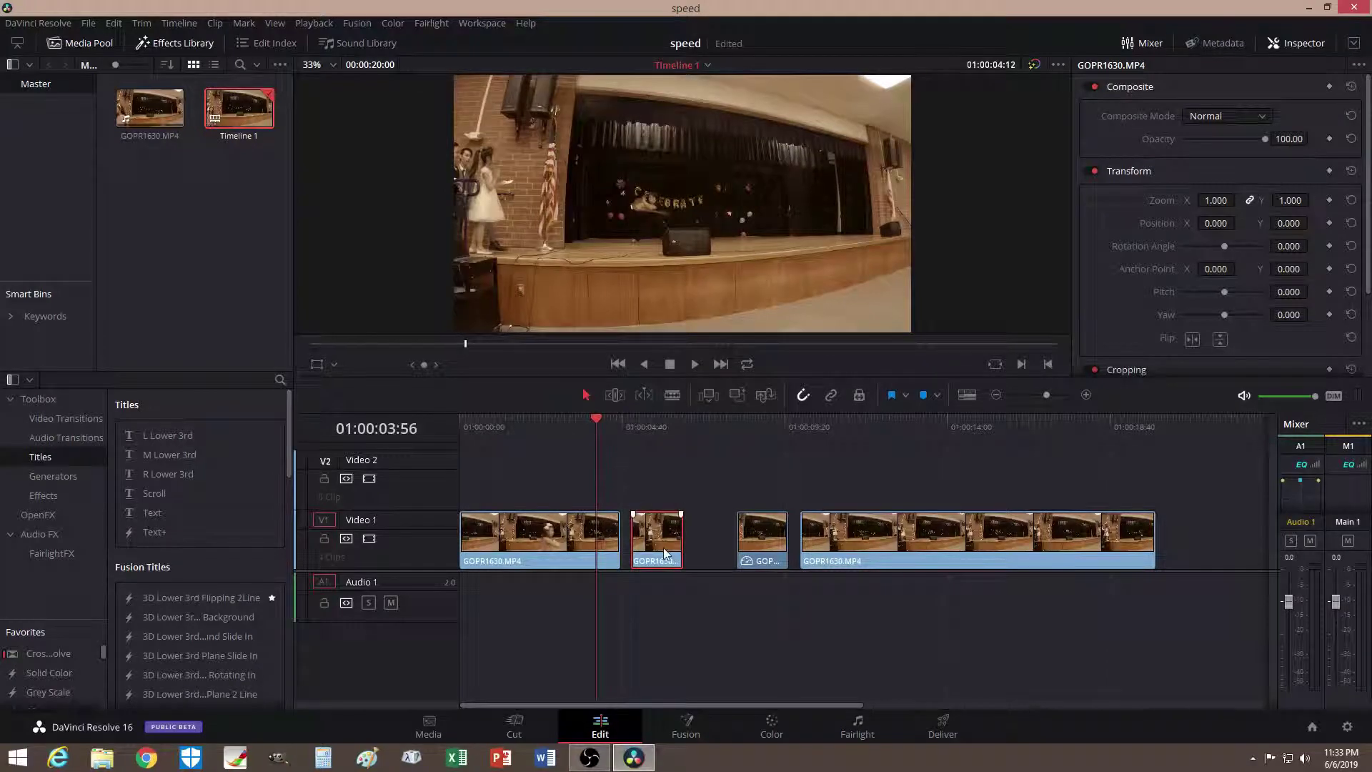
left_click_drag(664, 547, 645, 543)
left_click_drag(757, 540, 700, 539)
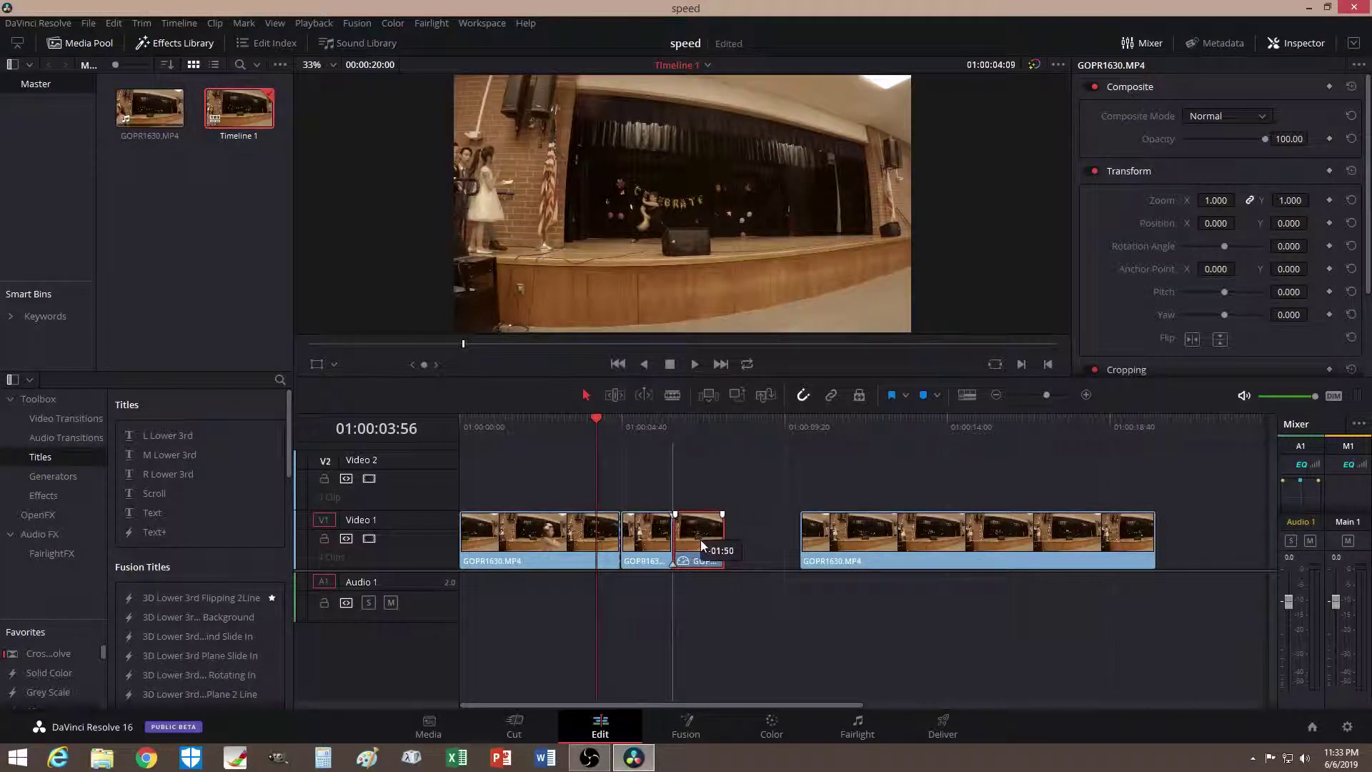
left_click_drag(855, 552, 784, 555)
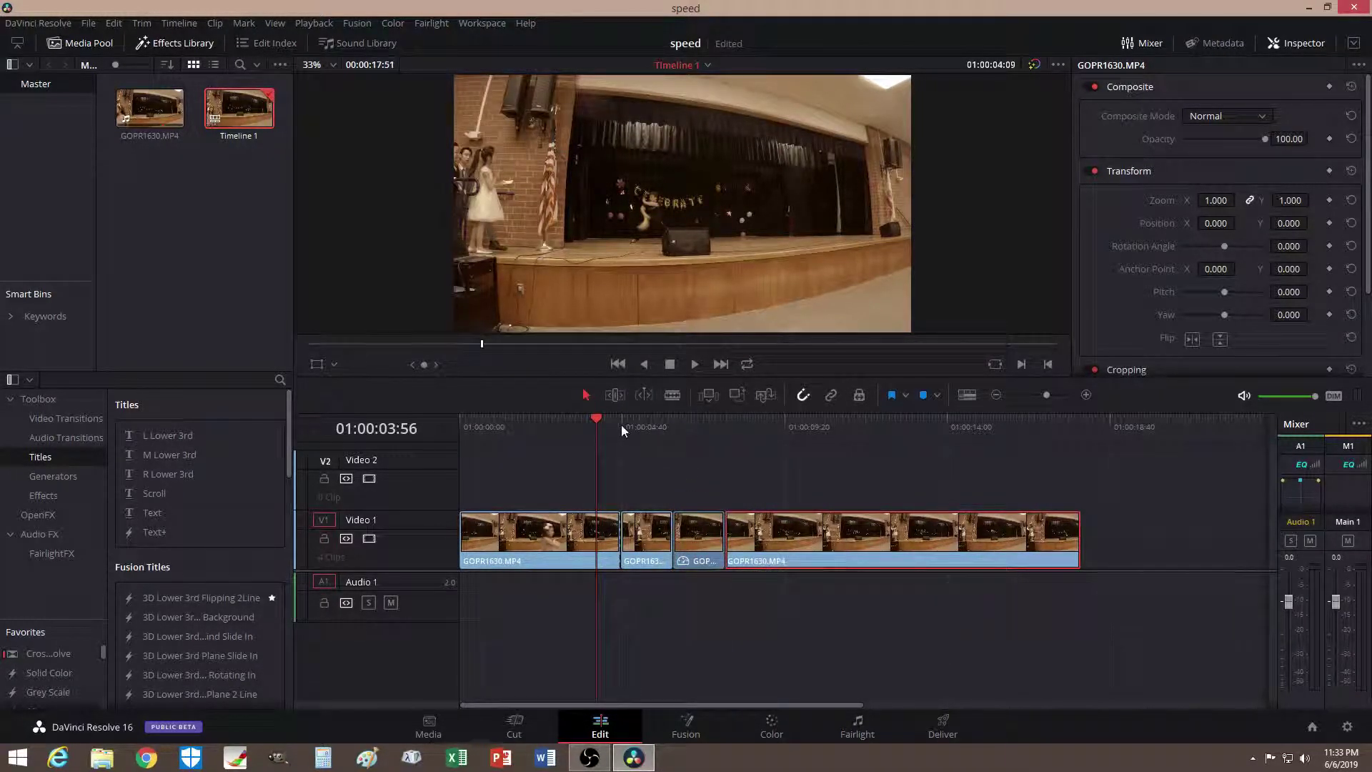
left_click_drag(612, 419, 722, 456)
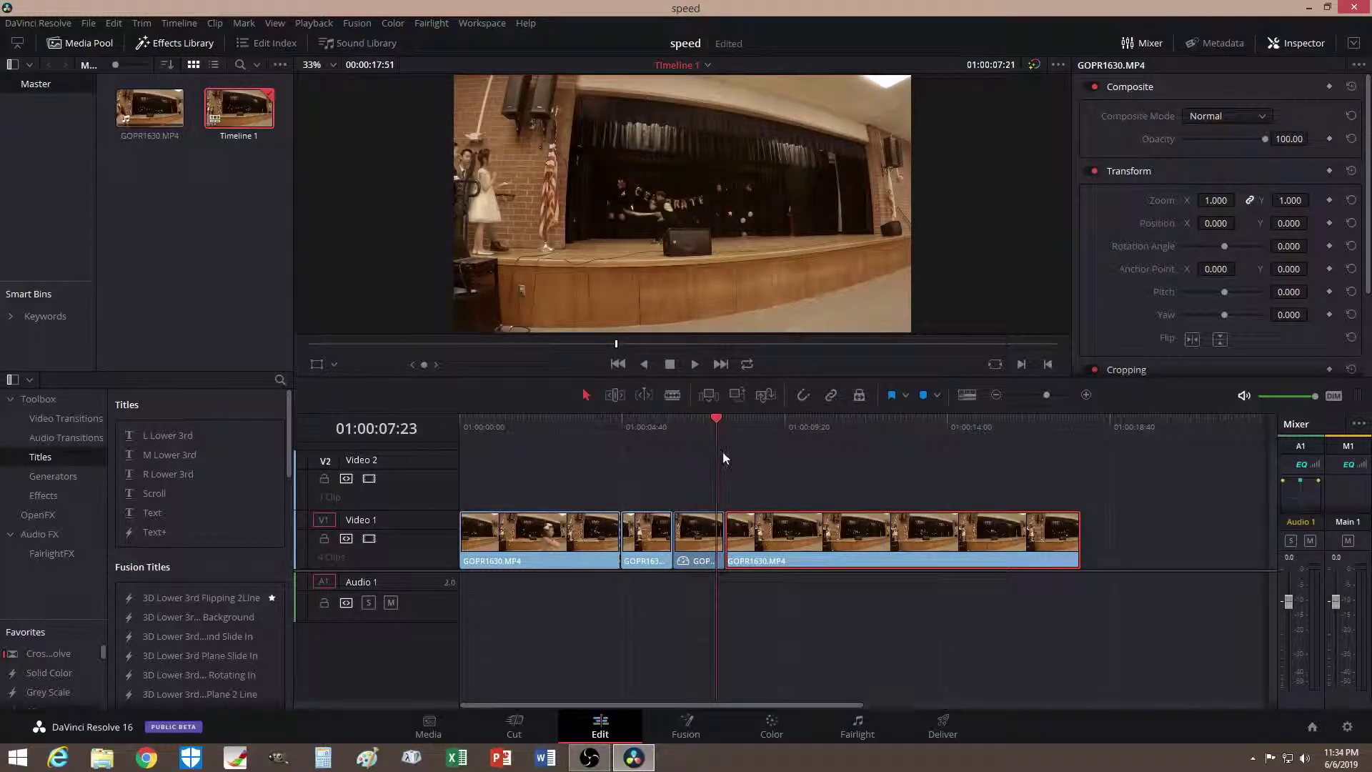
Insert another forward copy of the middle section between the reversed clip and the last section, without gaps
left_click_drag(822, 544, 908, 542)
left_click(641, 546)
left_click_drag(646, 543, 754, 535)
left_click_drag(879, 538, 840, 537)
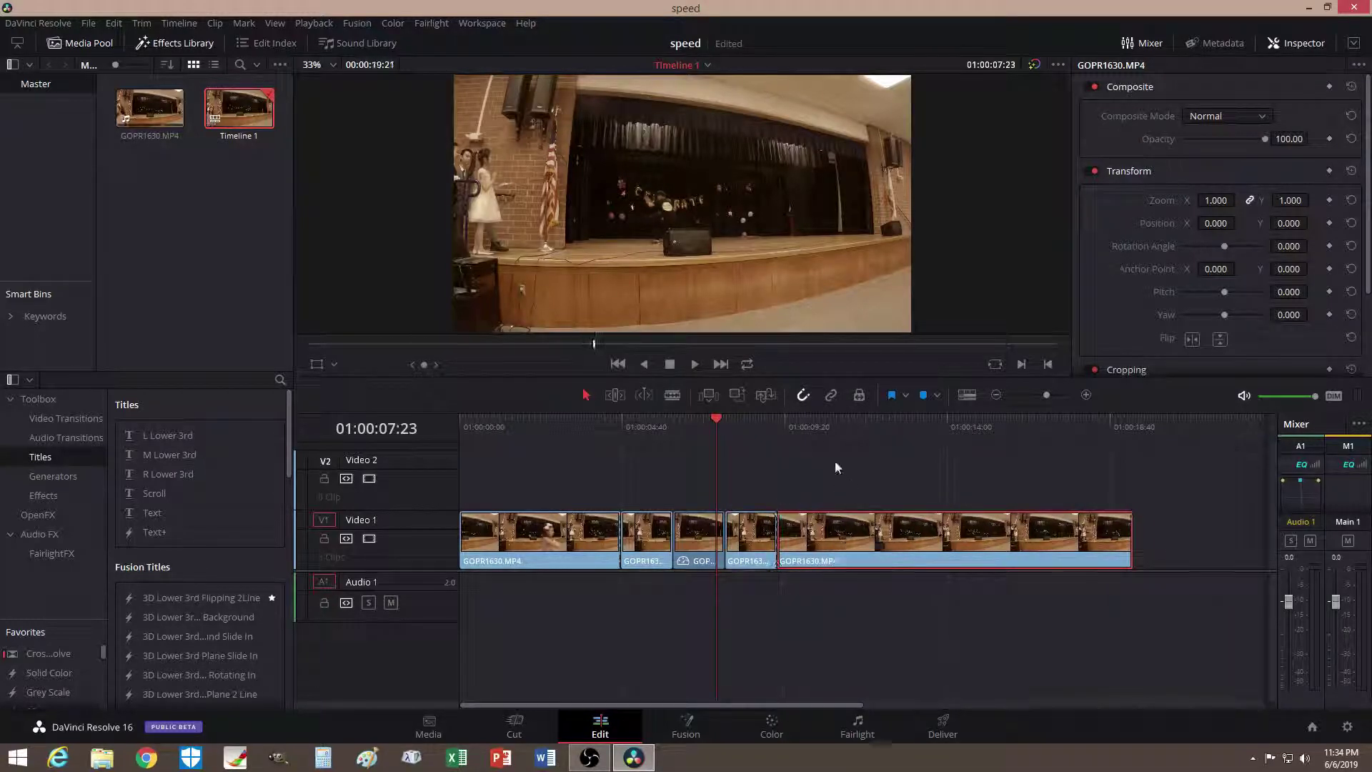
left_click_drag(709, 425, 631, 428)
right_click(630, 428)
left_click(626, 421)
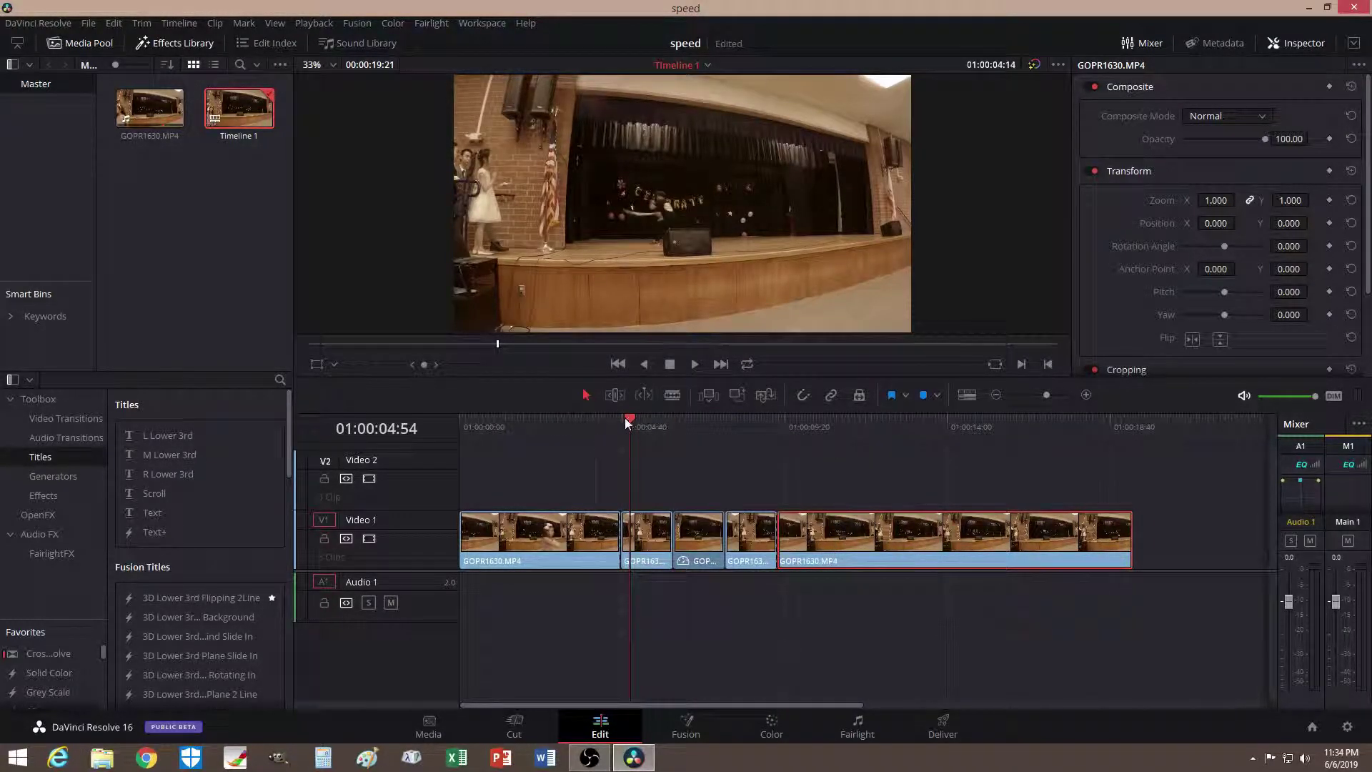
left_click_drag(631, 419, 816, 446)
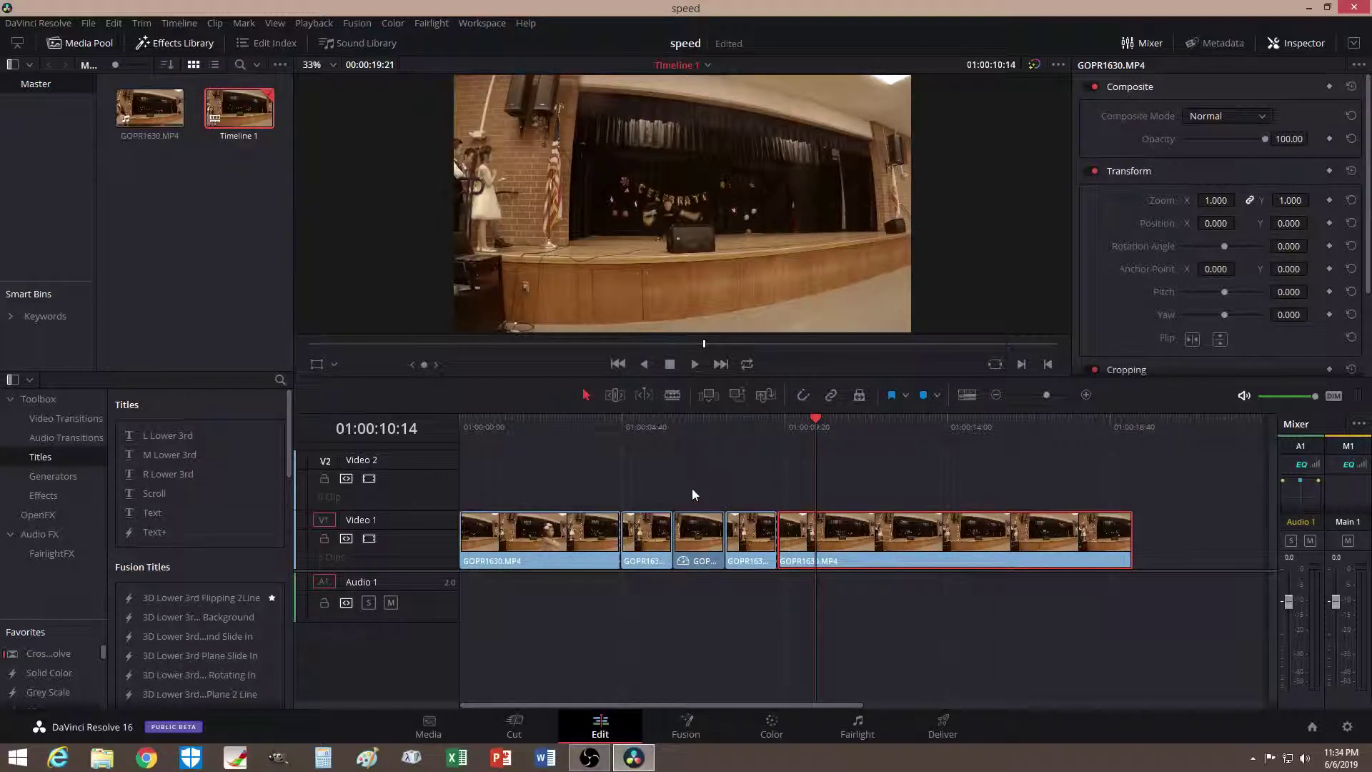
Undo the reversed and repeated sections and both cuts, back to the single trimmed clip
key("ctrl+z")
key("ctrl+z")
key("ctrl+z")
key("ctrl+z")
key("ctrl+z")
key("ctrl+z")
key("ctrl+z")
key("ctrl+z")
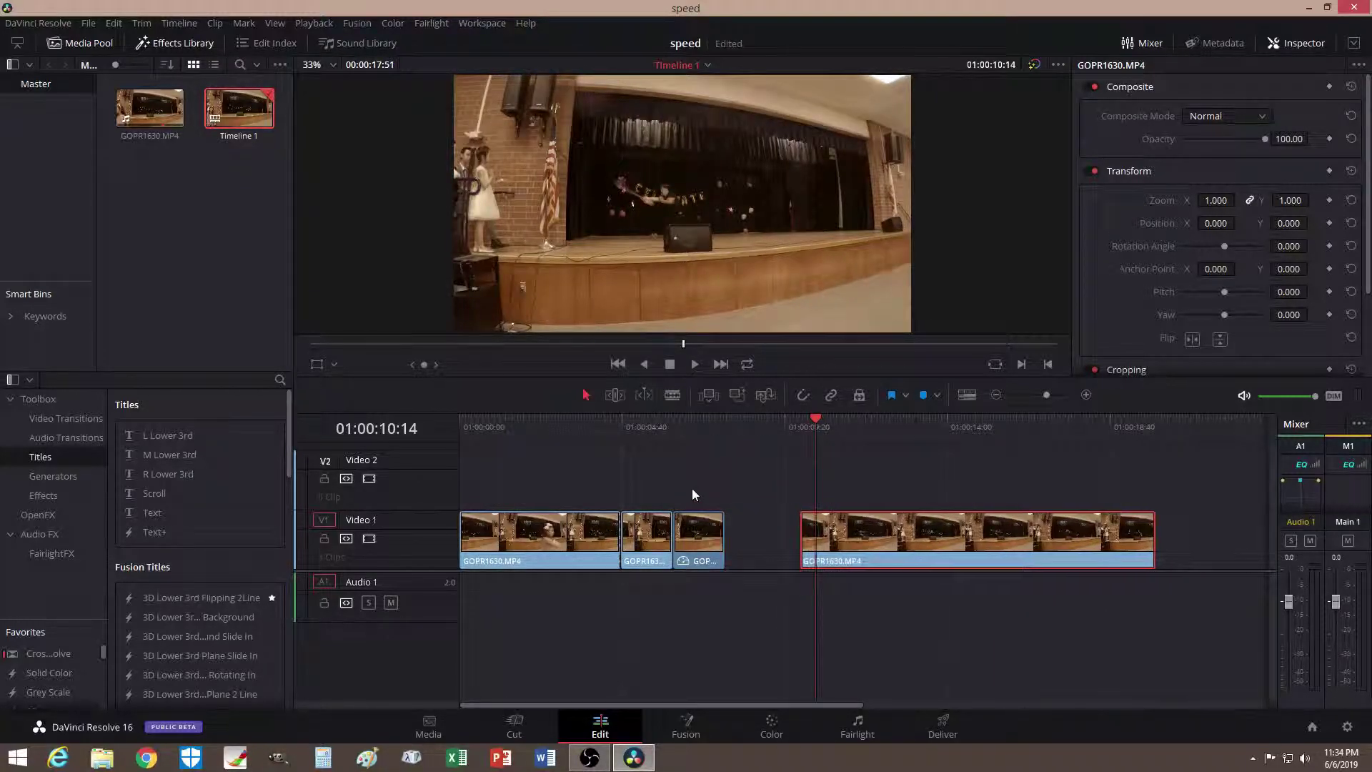
key("ctrl+z")
key("ctrl+z")
key("ctrl+z")
key("ctrl+z")
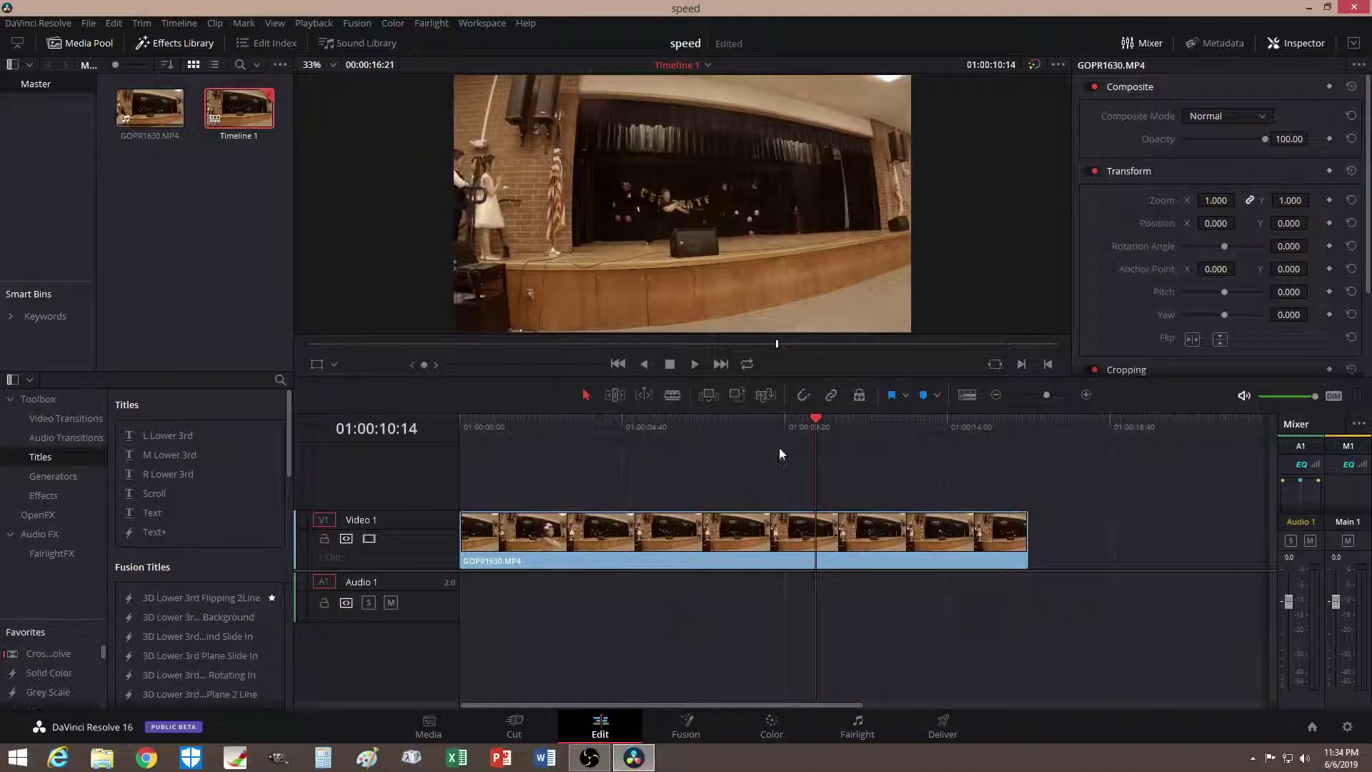
left_click_drag(813, 419, 598, 435)
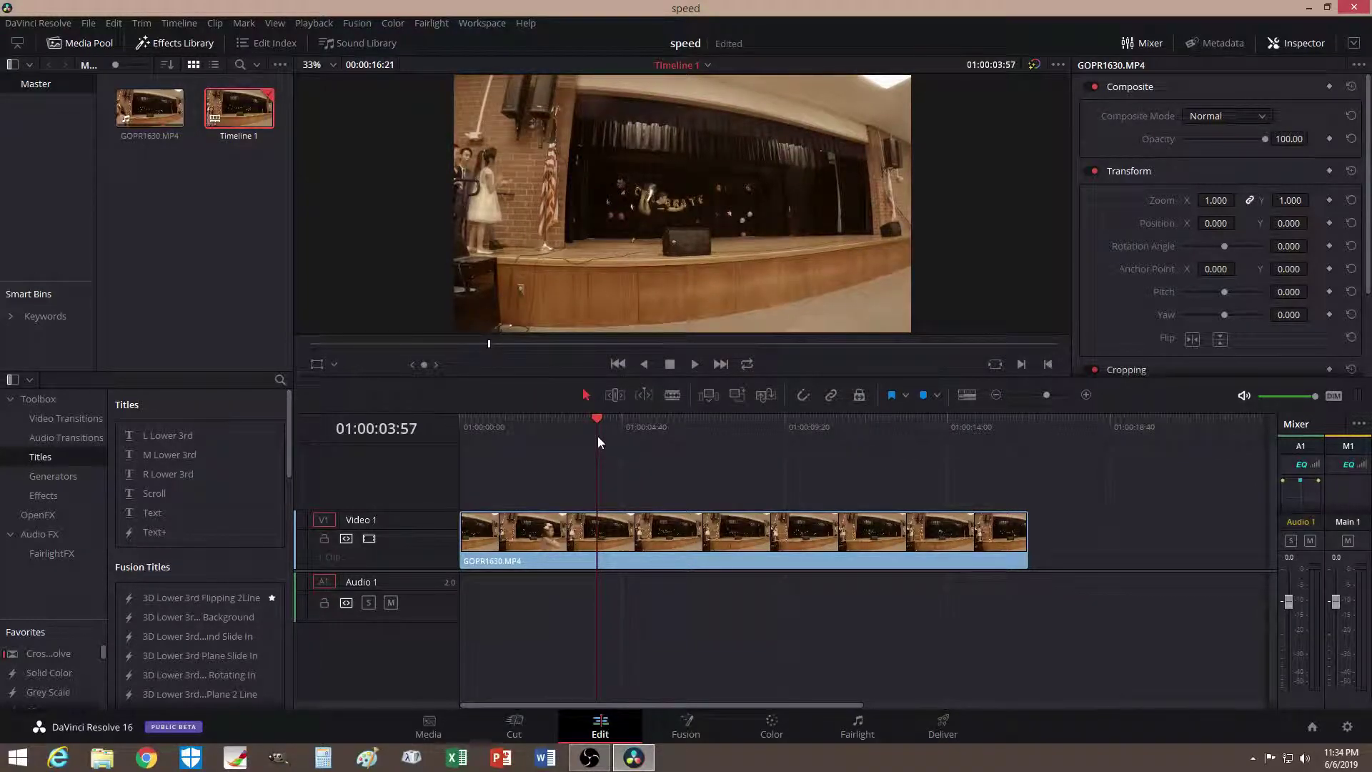
Cut the Video 1 clip at 01:00:02:46 and return to the selection tool
left_click_drag(608, 421, 556, 430)
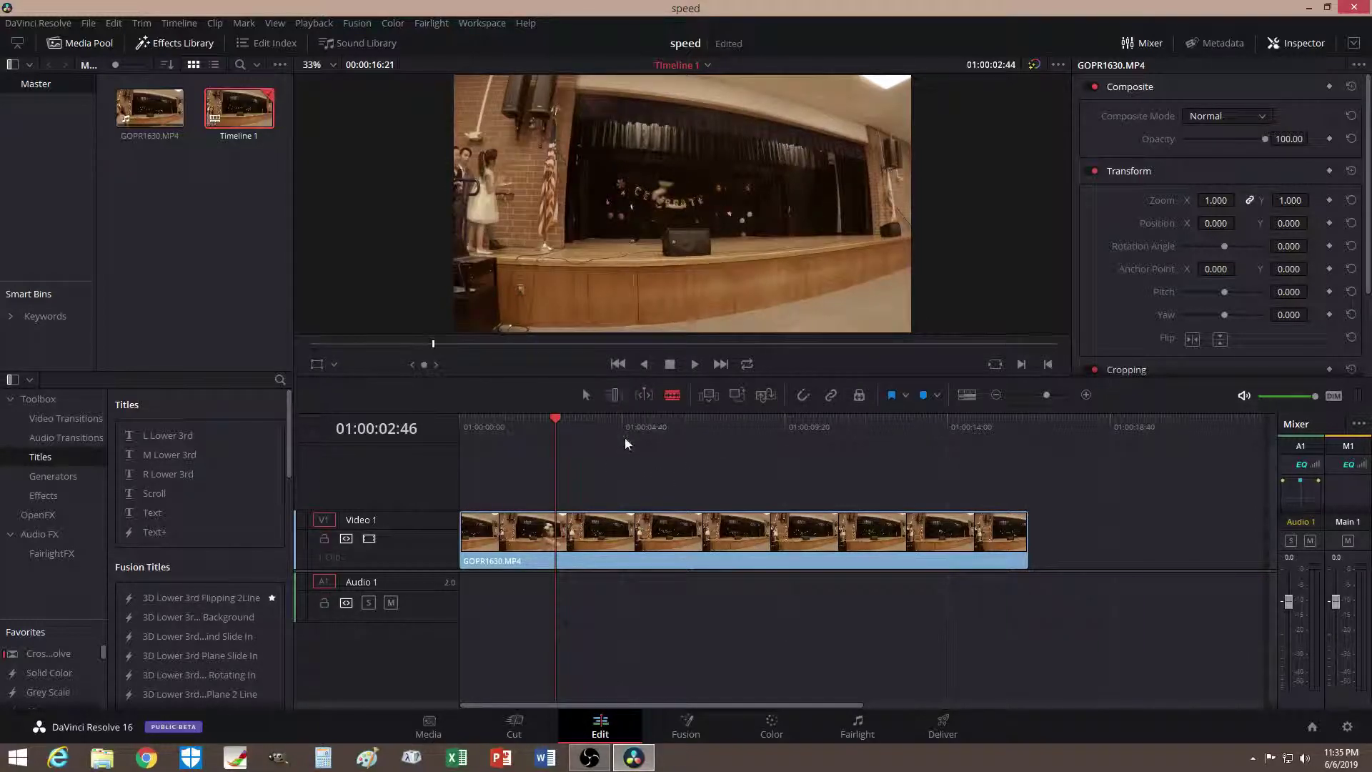
key("ctrl+b")
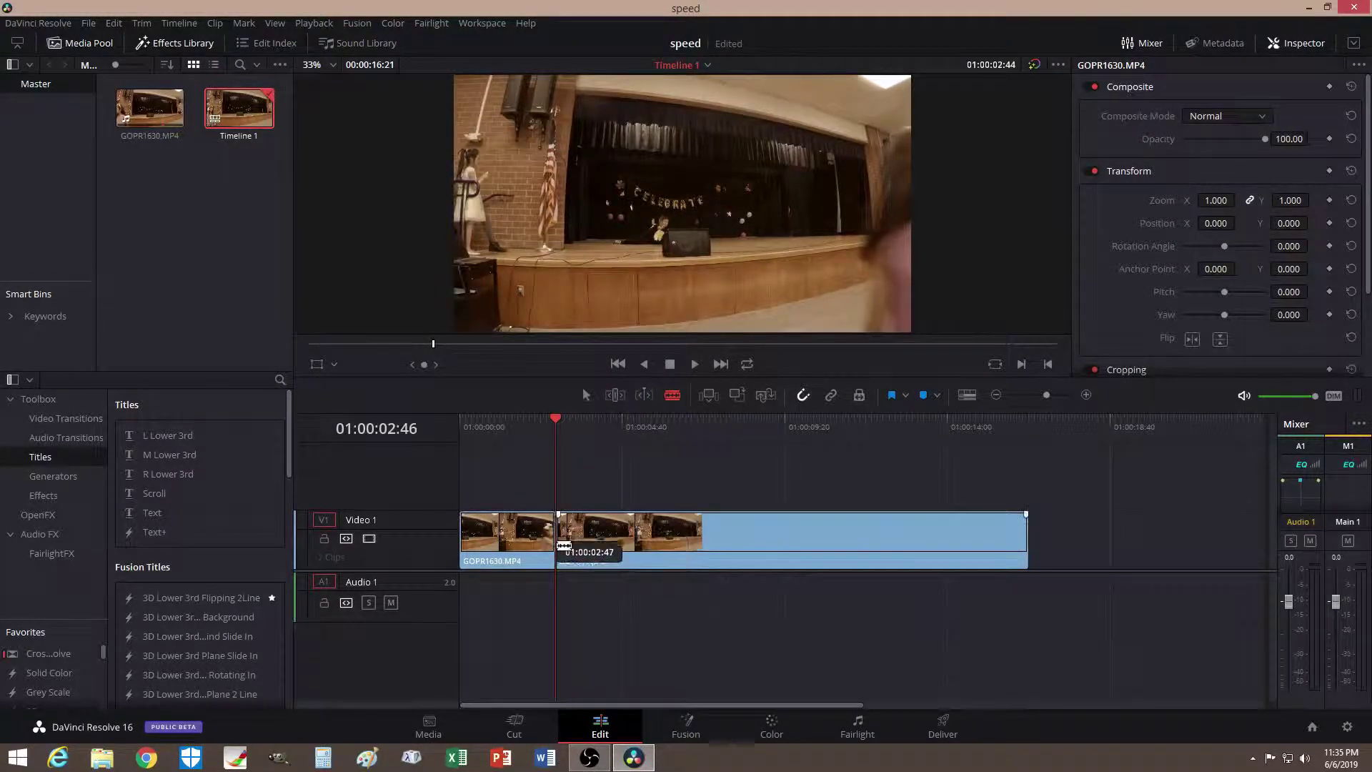
left_click(586, 395)
left_click(511, 421)
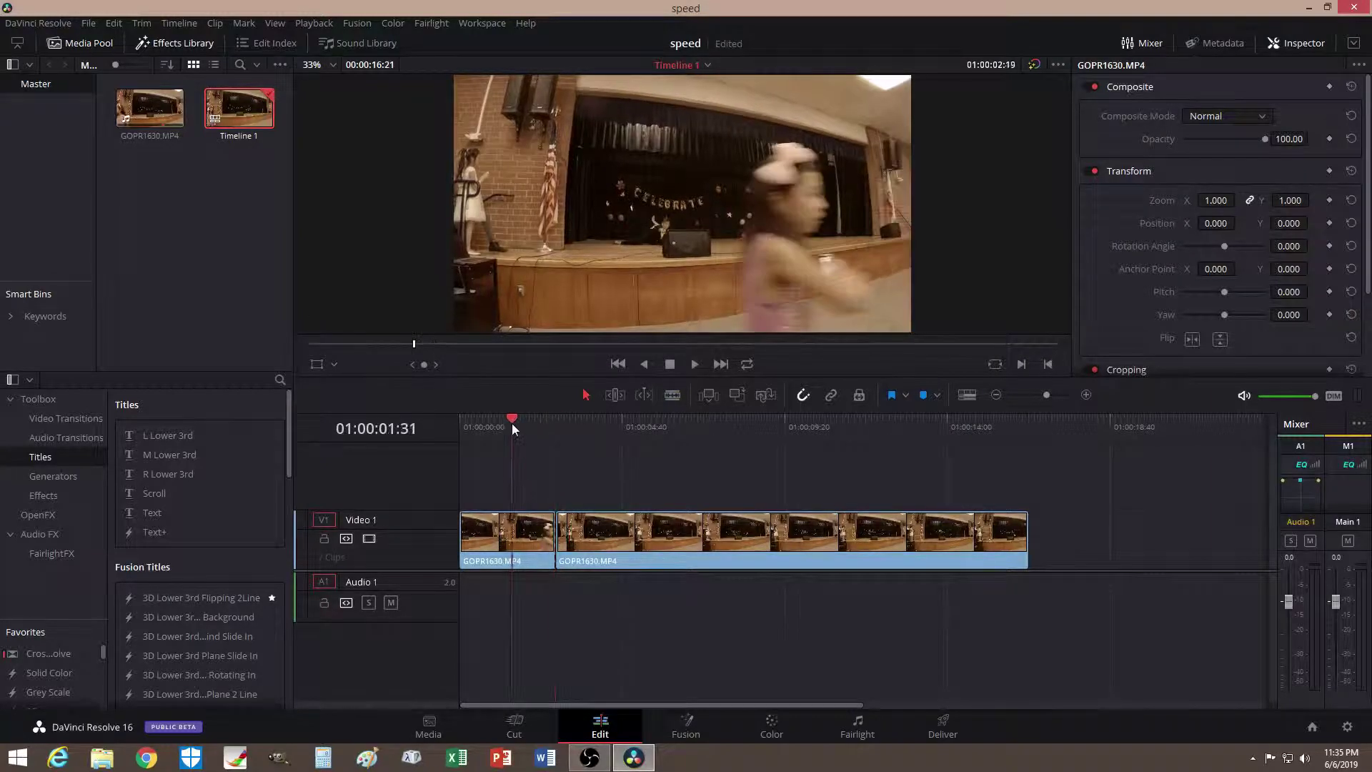
Change the speed of the first clip section to 30%, rippling the sequence
left_click(529, 534)
right_click(528, 533)
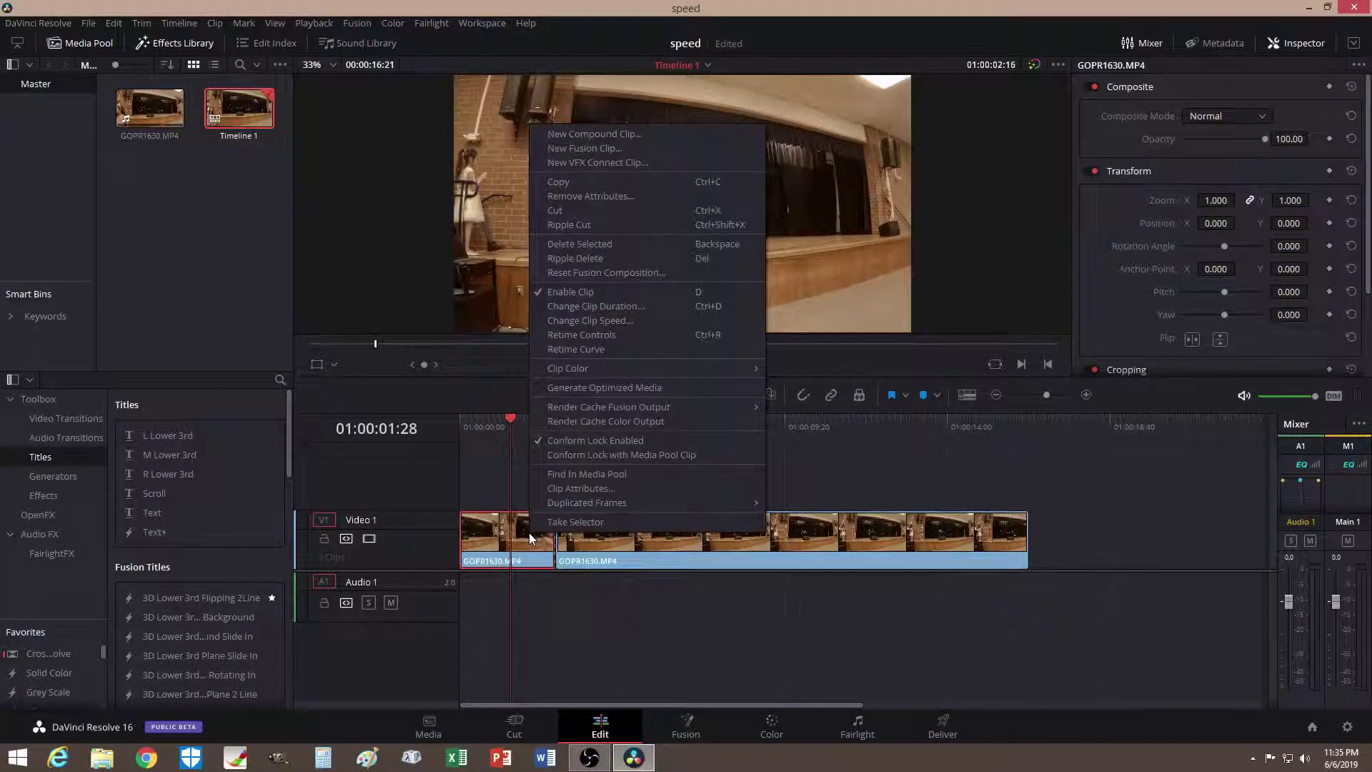
left_click(619, 319)
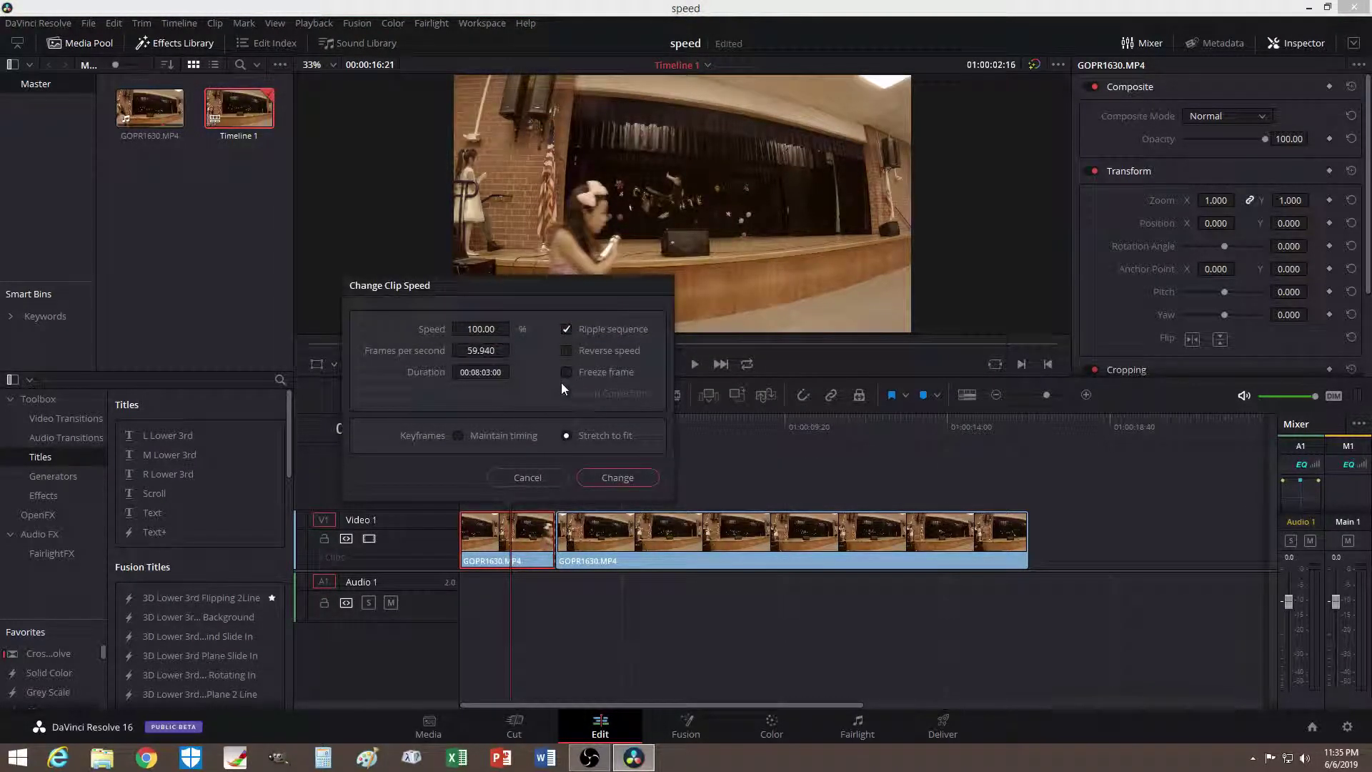
left_click(481, 329)
type("30")
key("Return")
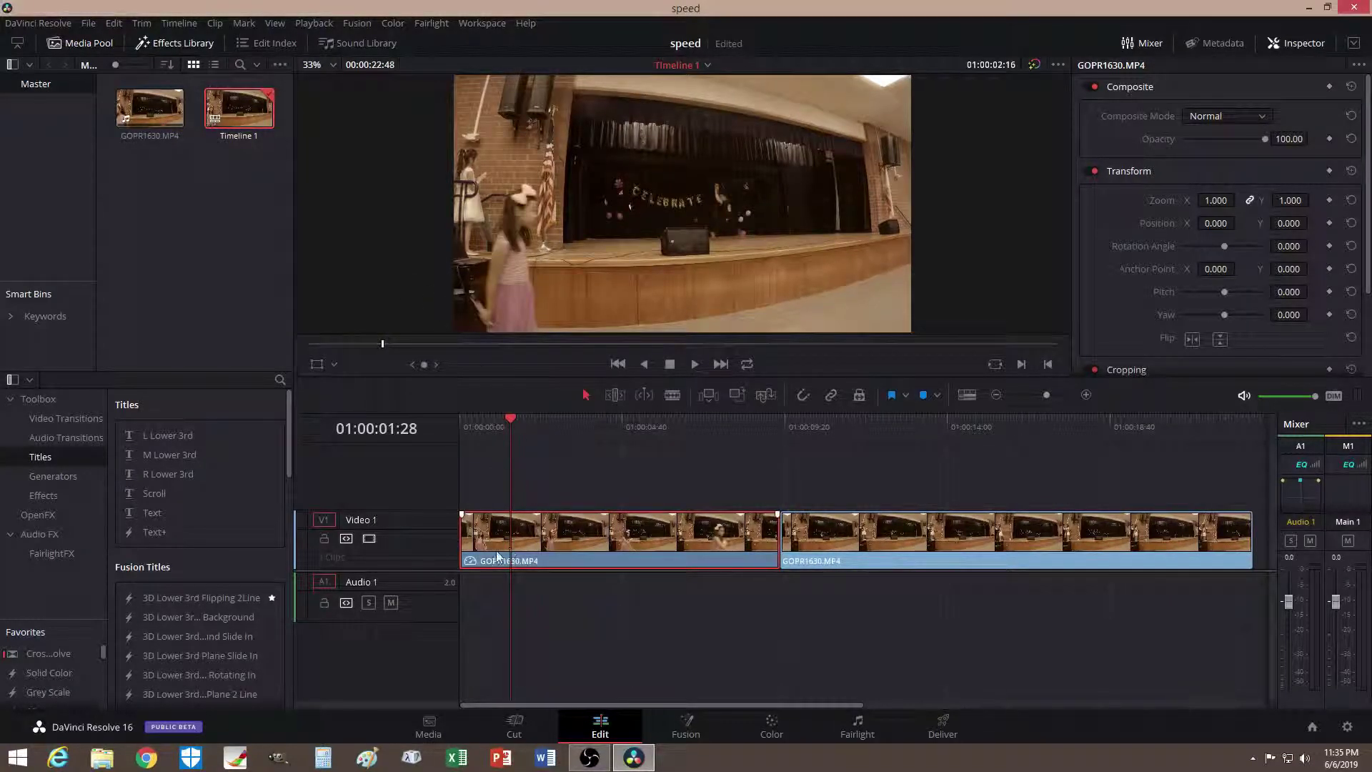
Change the speed of the second clip section to 300%, rippling the sequence
left_click_drag(511, 421, 807, 444)
left_click(903, 540)
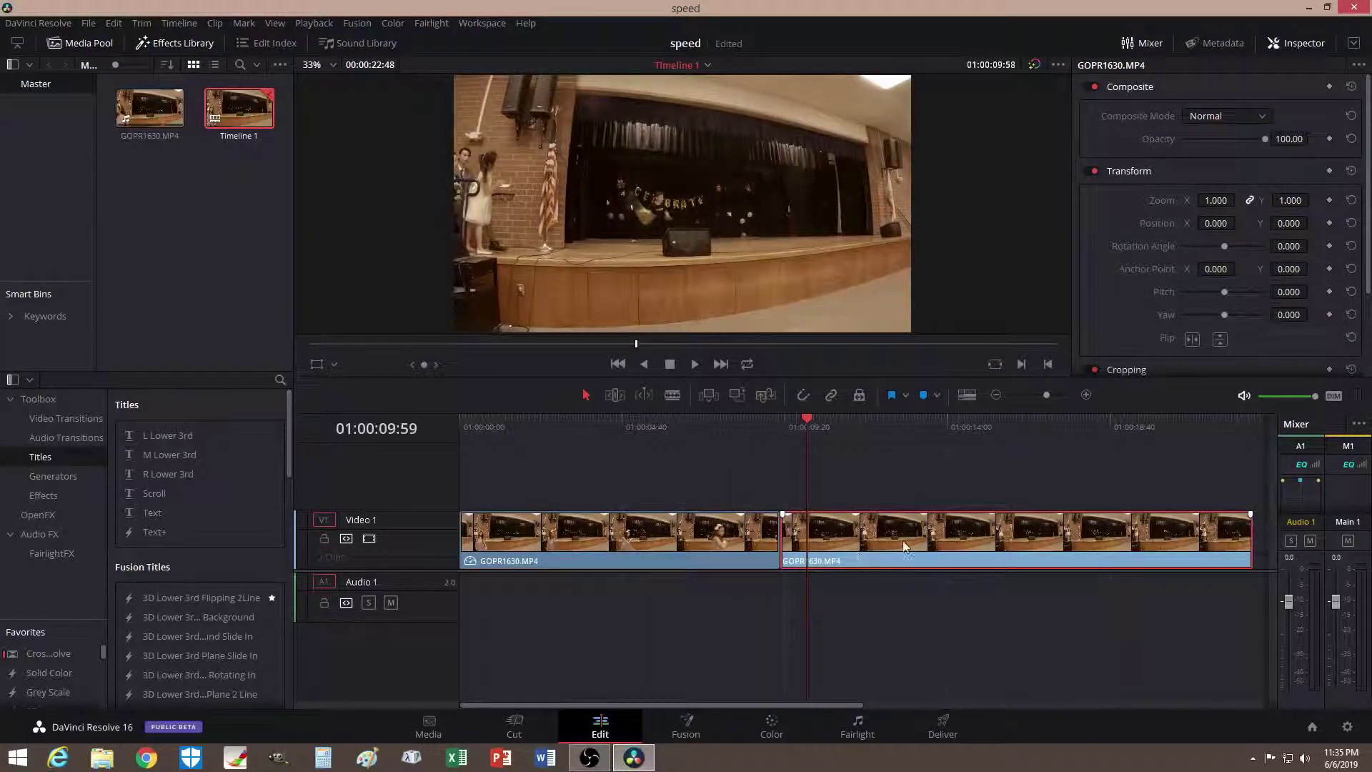
right_click(901, 540)
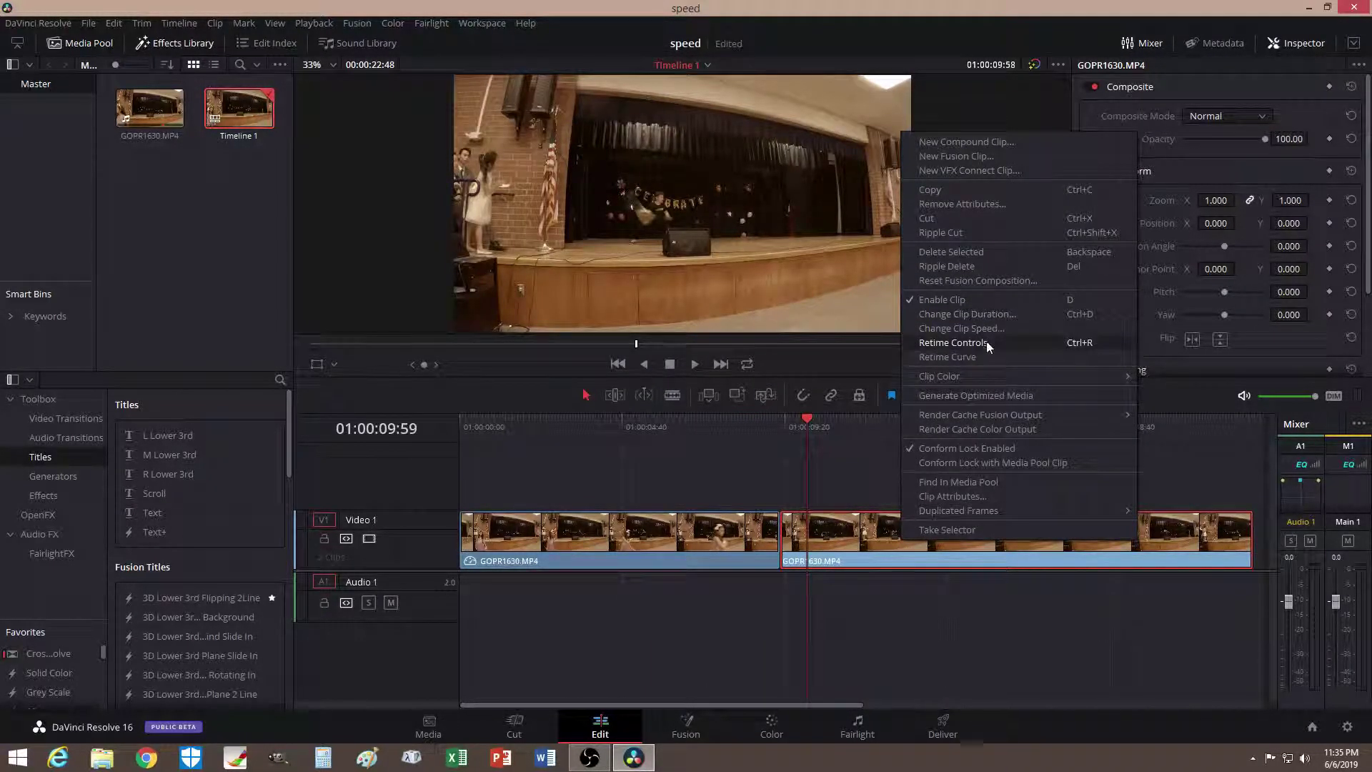
left_click(988, 330)
double_click(986, 329)
type("300")
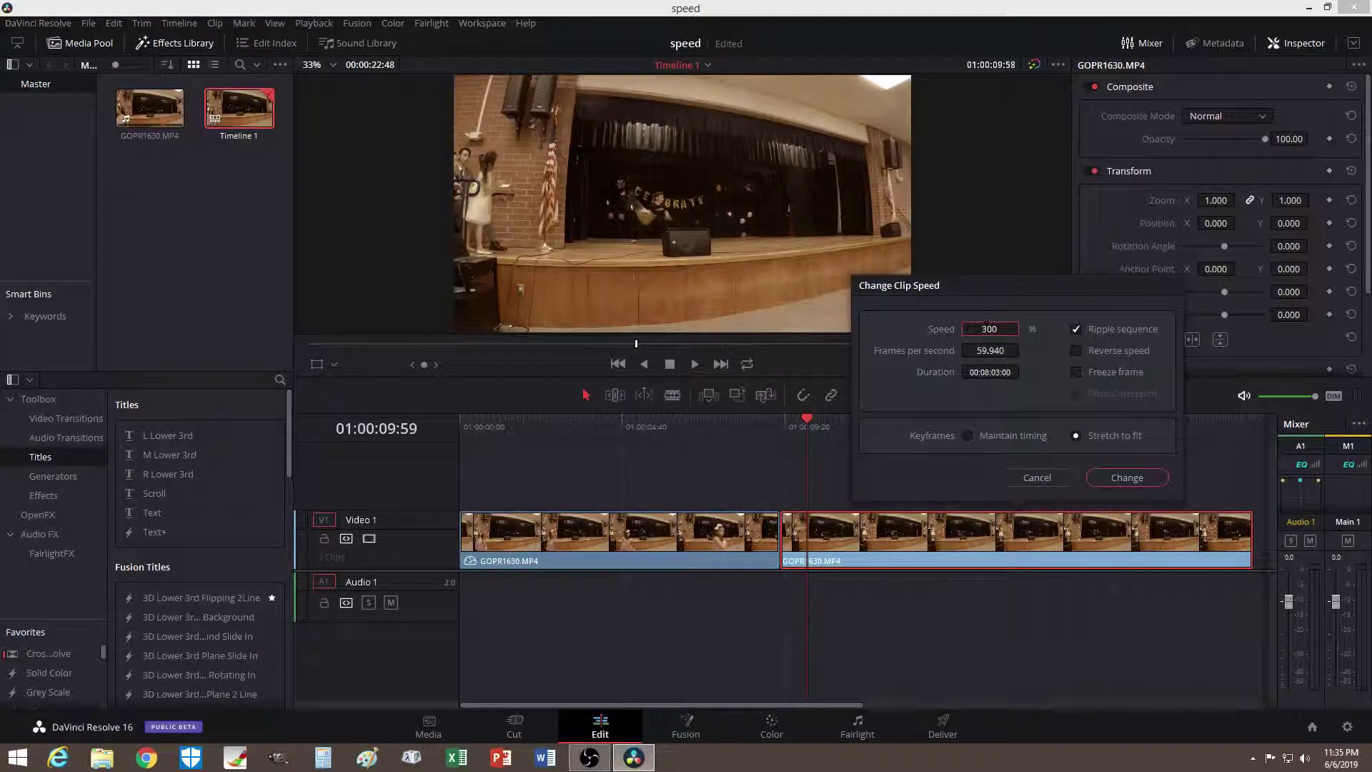
left_click(1120, 478)
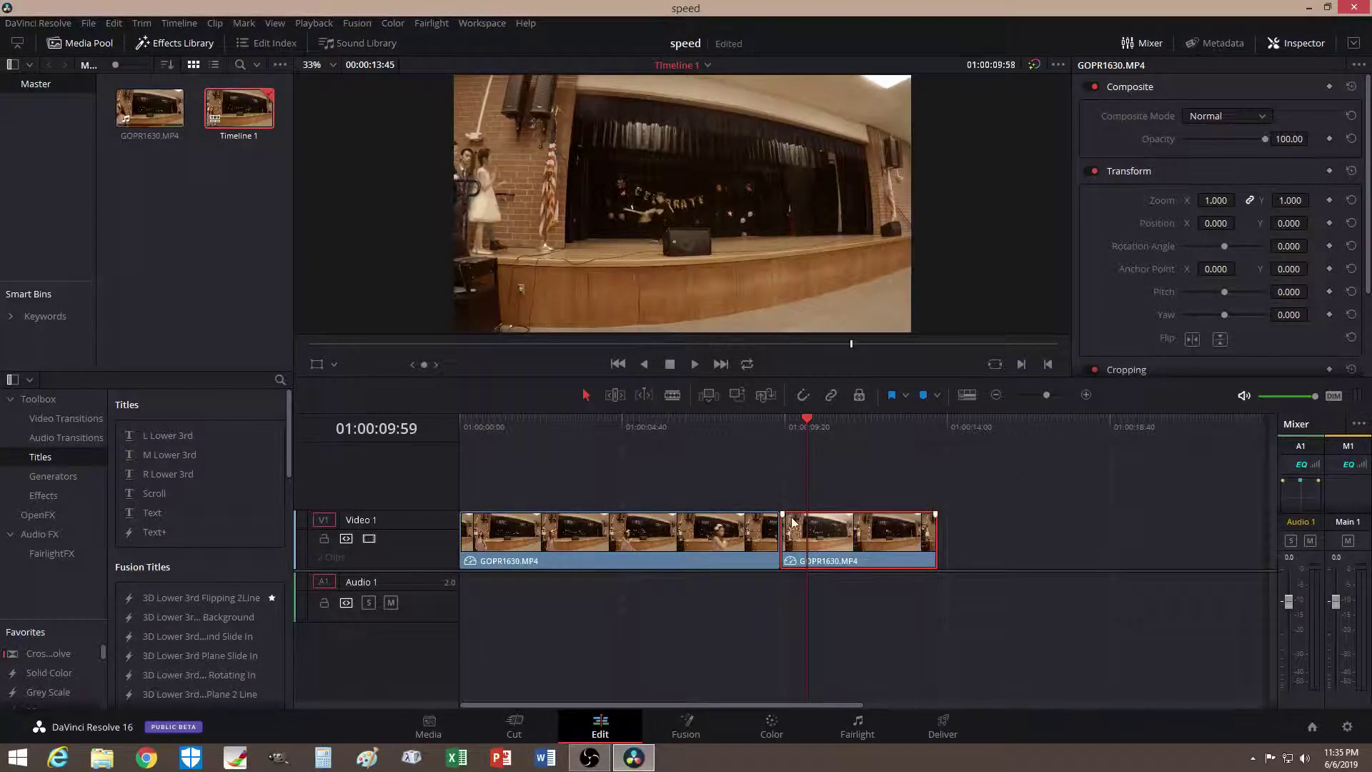
Play the timeline from within the slowed section into the sped-up section, then stop playback
left_click_drag(807, 415, 508, 422)
left_click(692, 364)
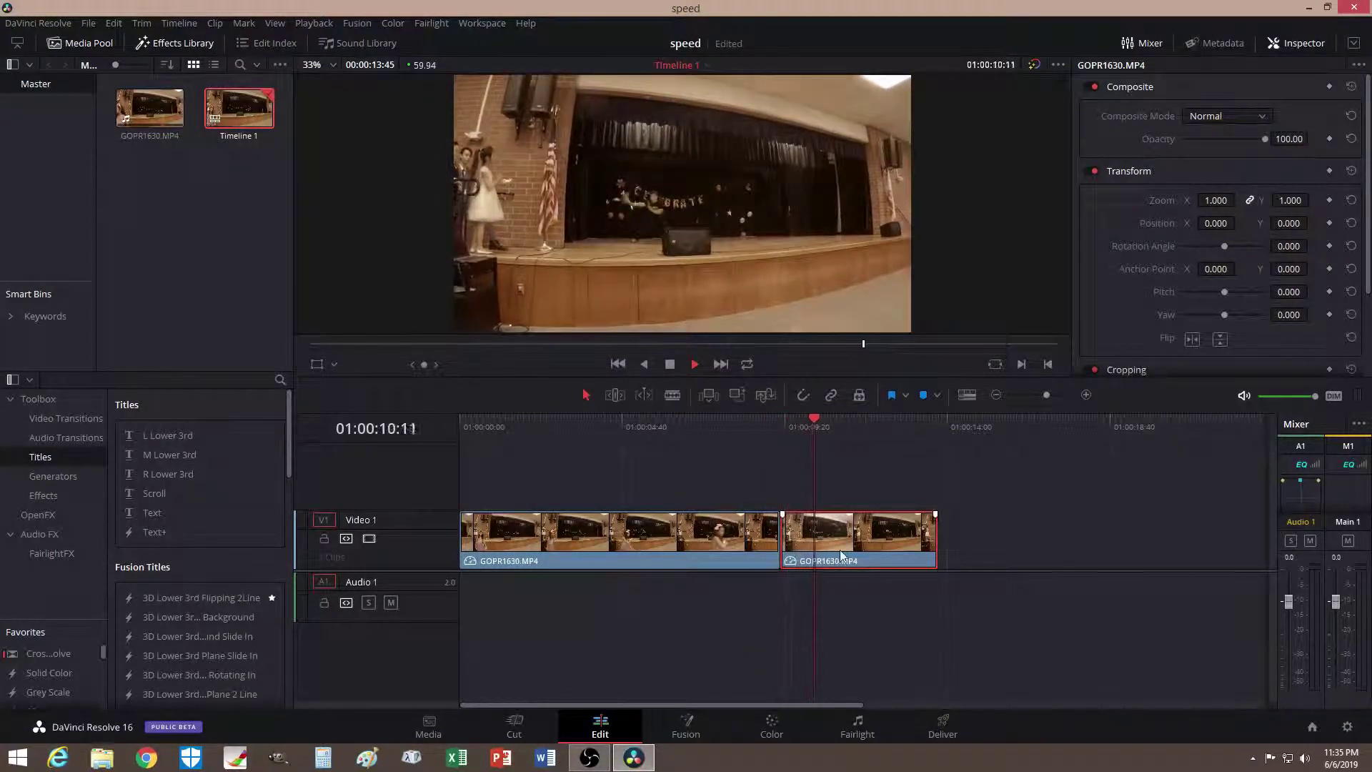
left_click(670, 364)
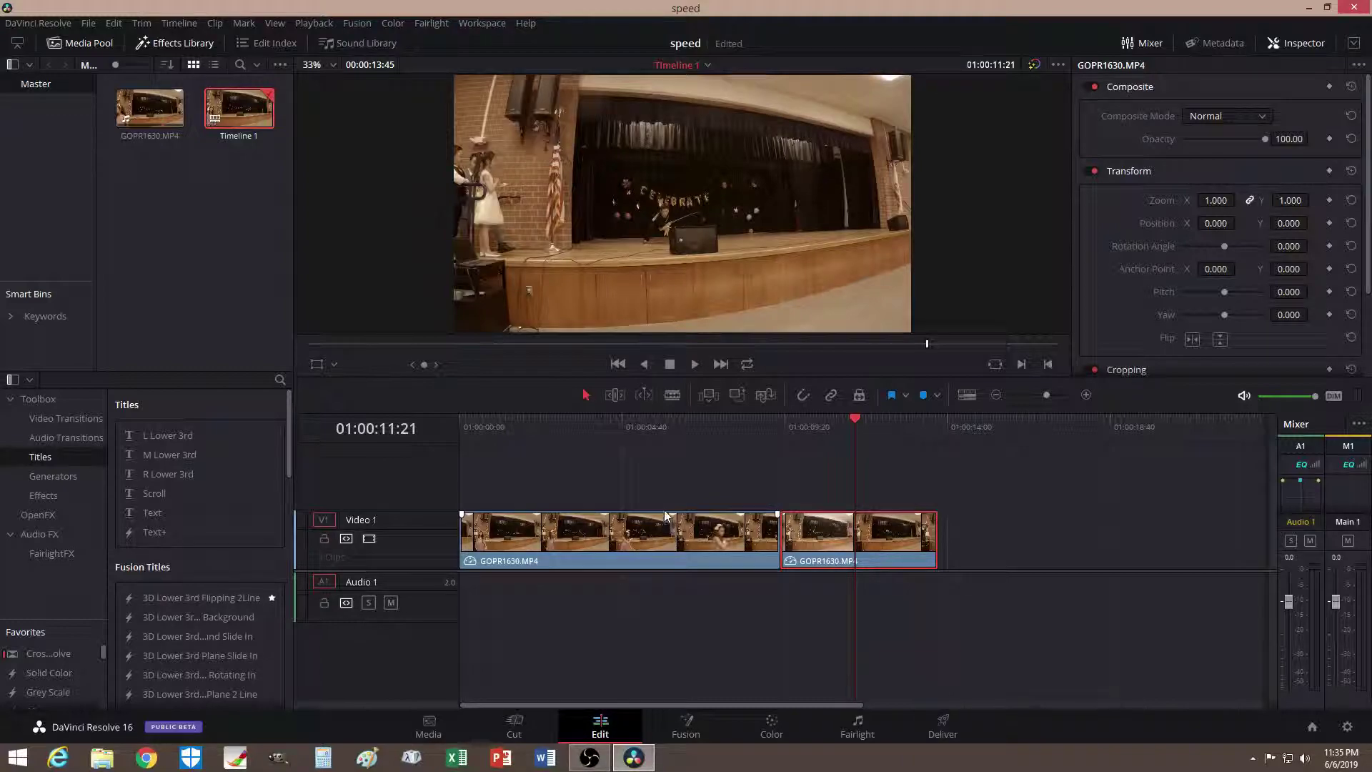
Undo both speed changes and the cut, and place the playhead at 01:00:01:21
key("ctrl+z")
key("ctrl+z")
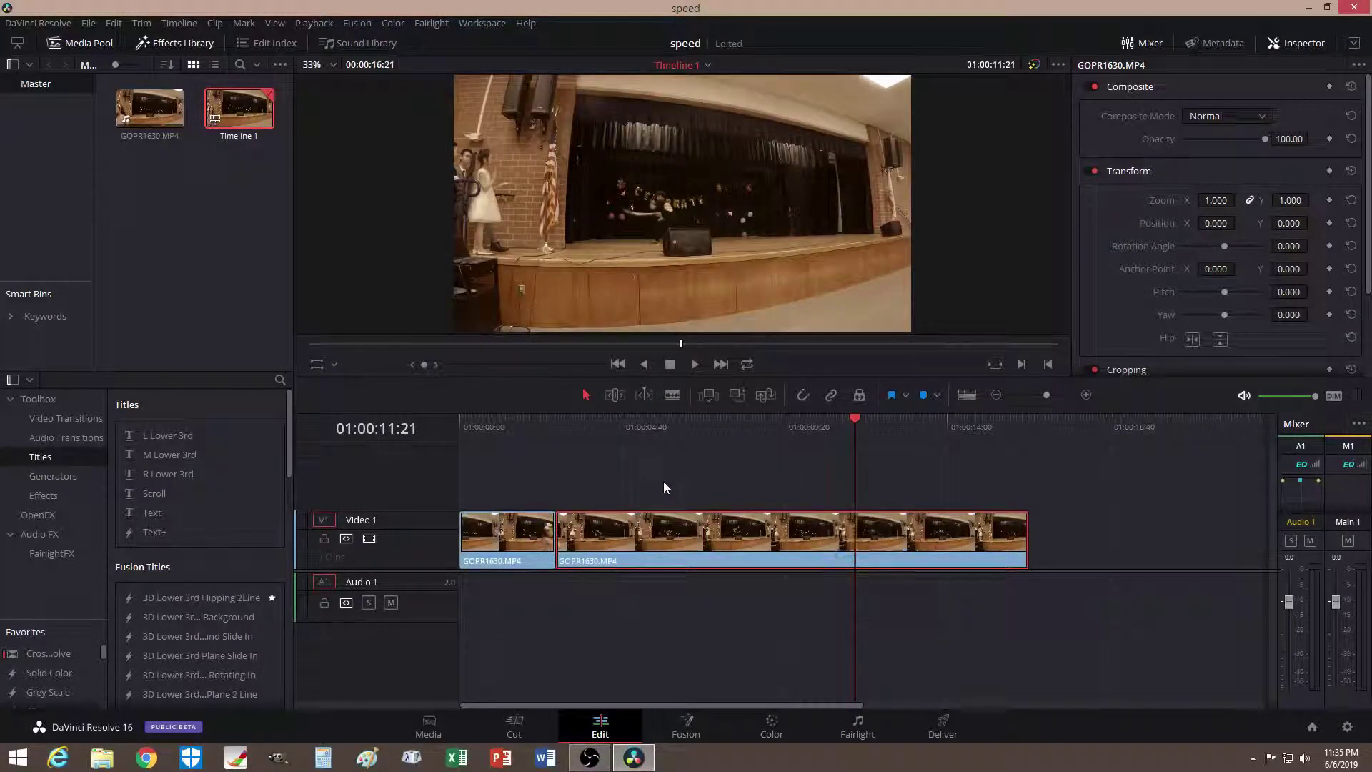
left_click_drag(815, 426, 508, 442)
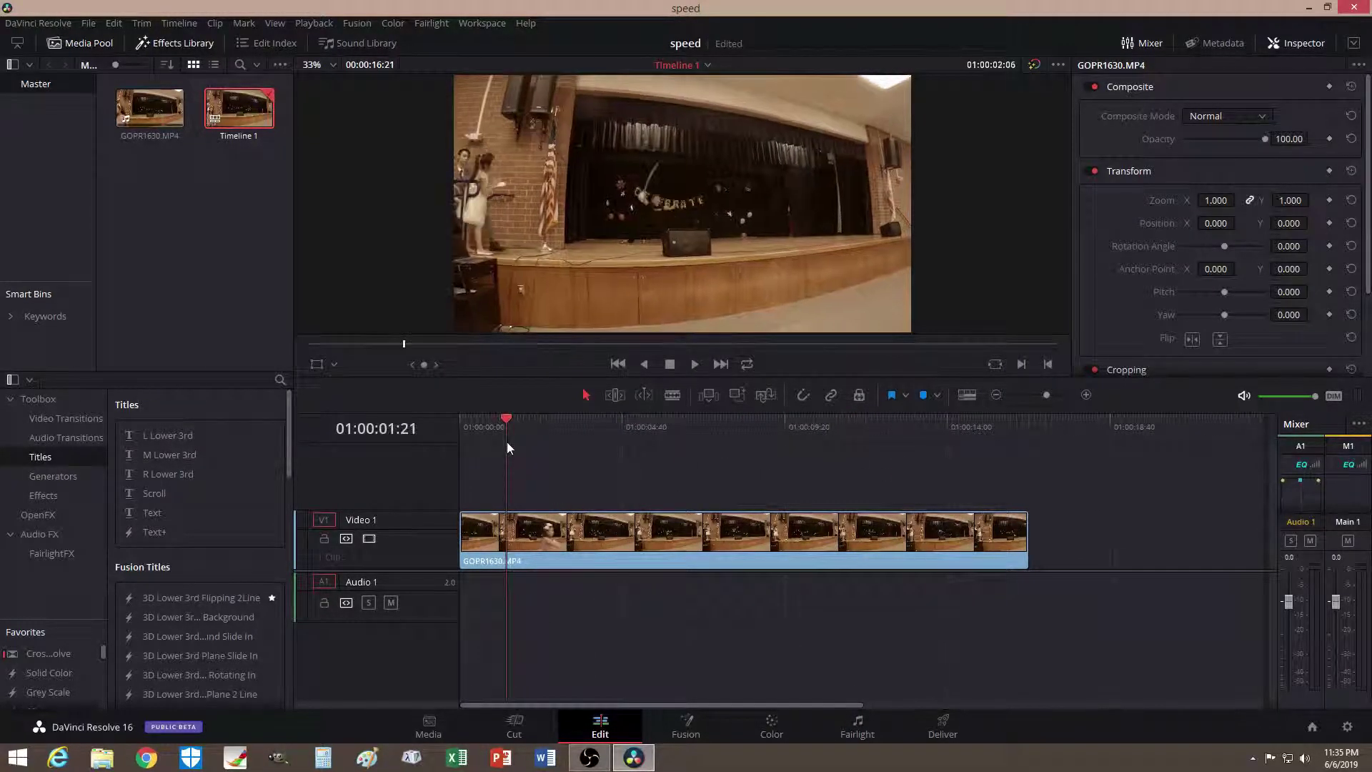
Show the retime controls on the whole Video 1 clip
left_click(876, 540)
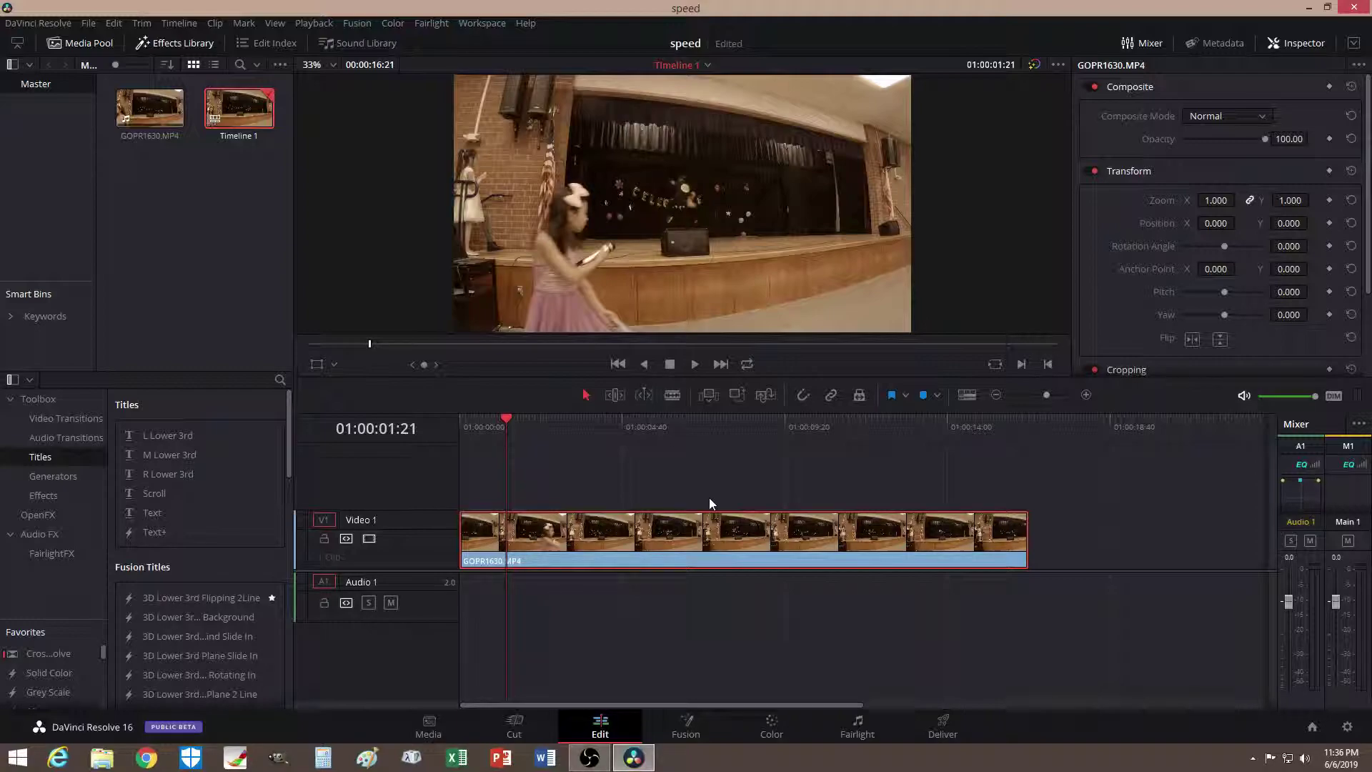
right_click(647, 520)
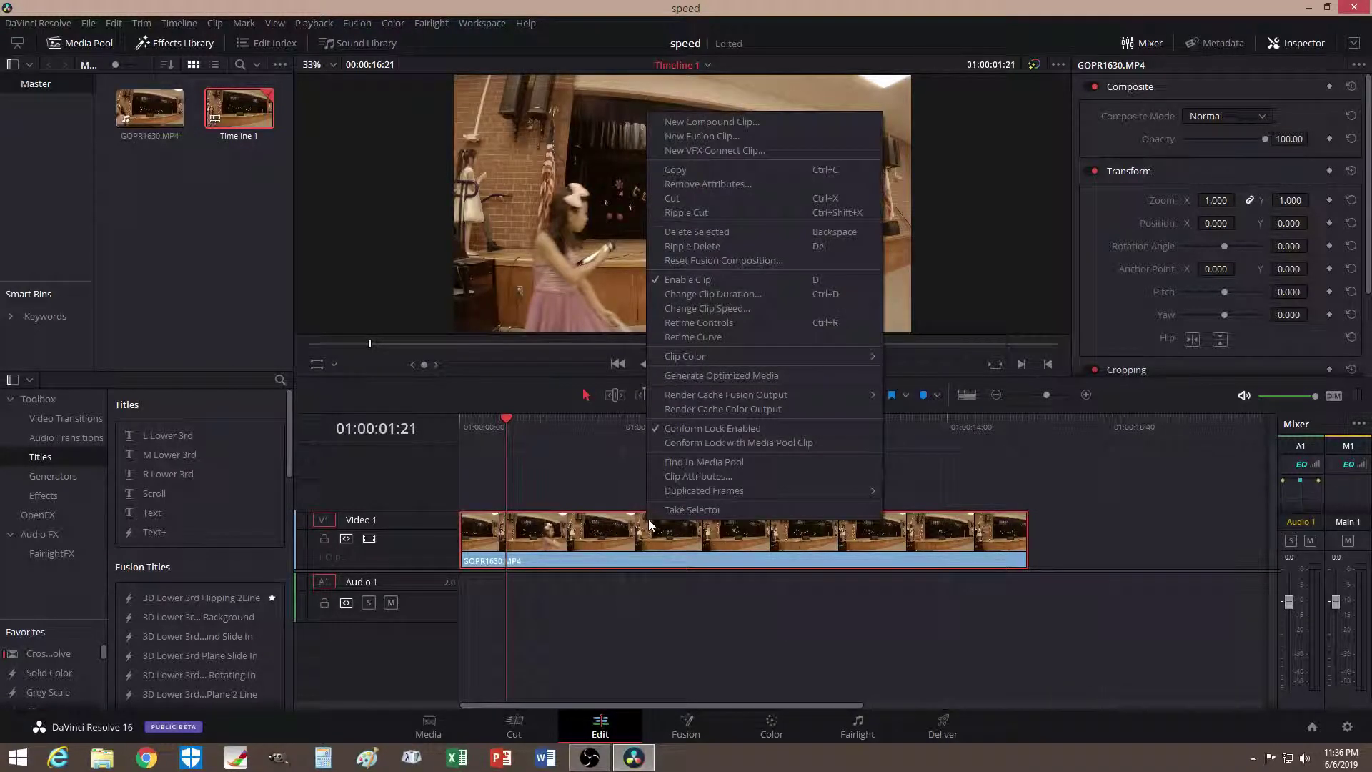
left_click(703, 323)
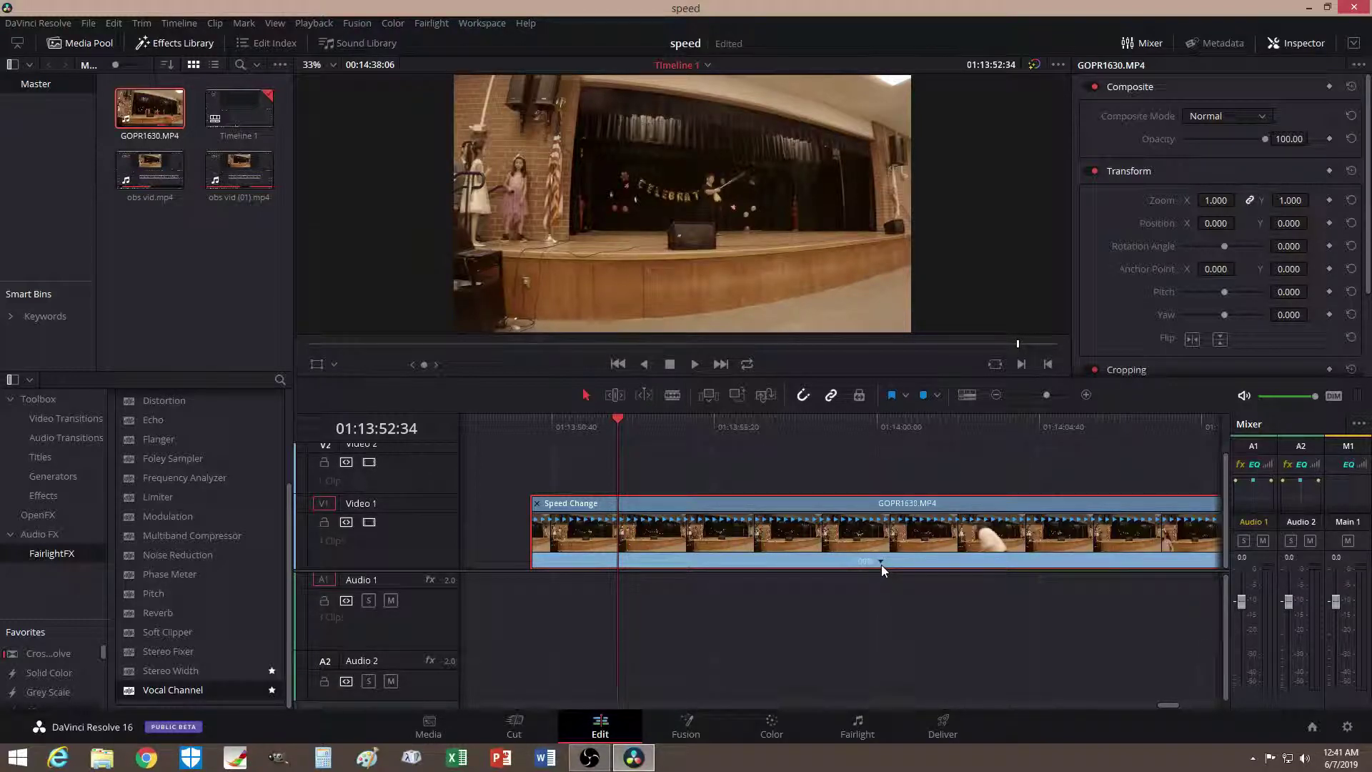
Add a speed point to the Video 1 clip at 01:13:53:22
left_click(880, 560)
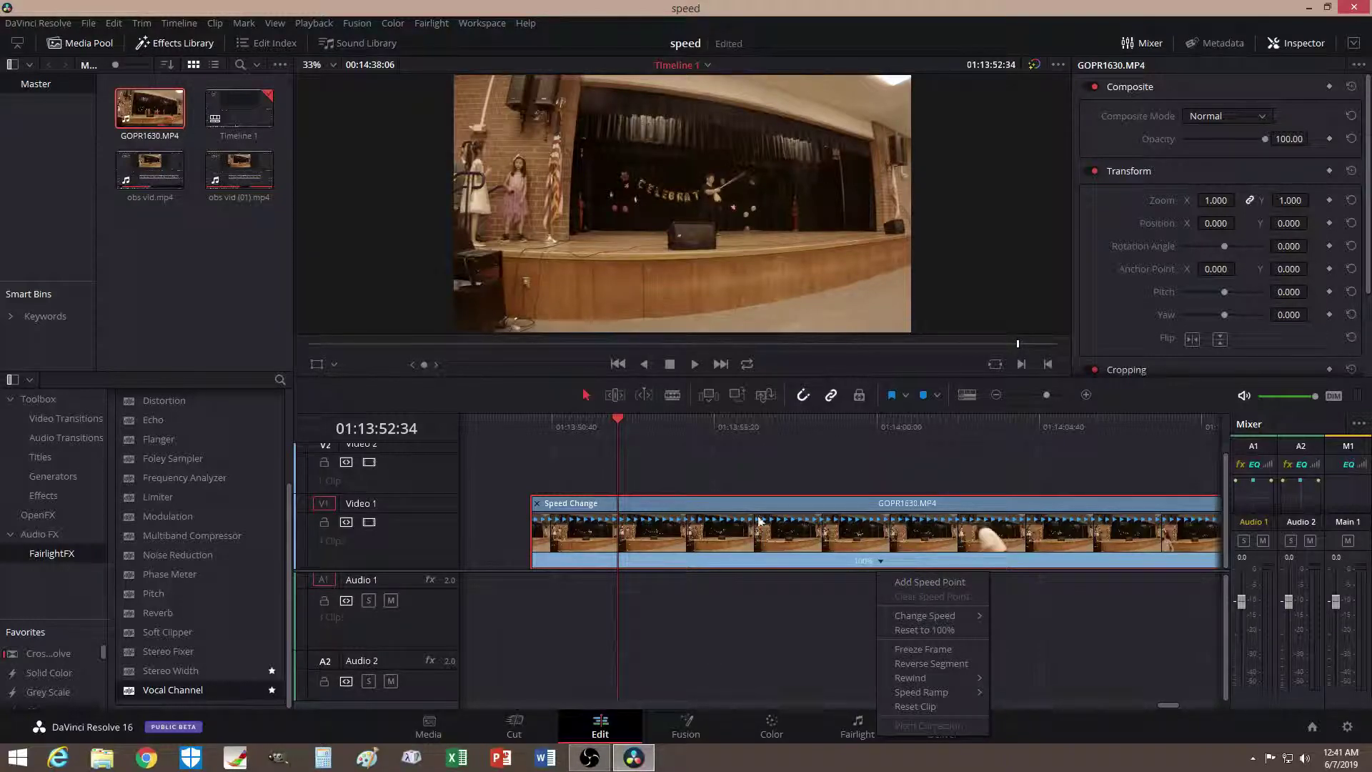
left_click(933, 504)
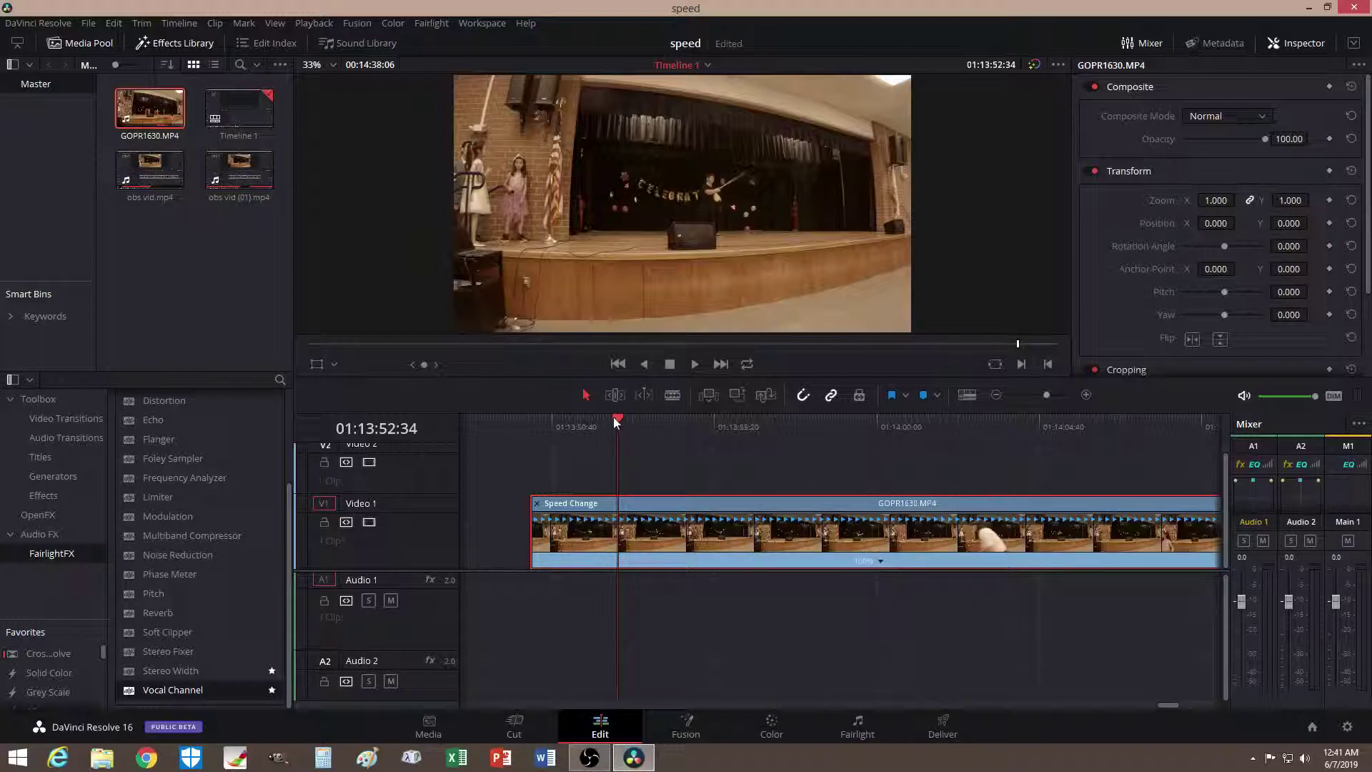
left_click_drag(613, 418, 646, 437)
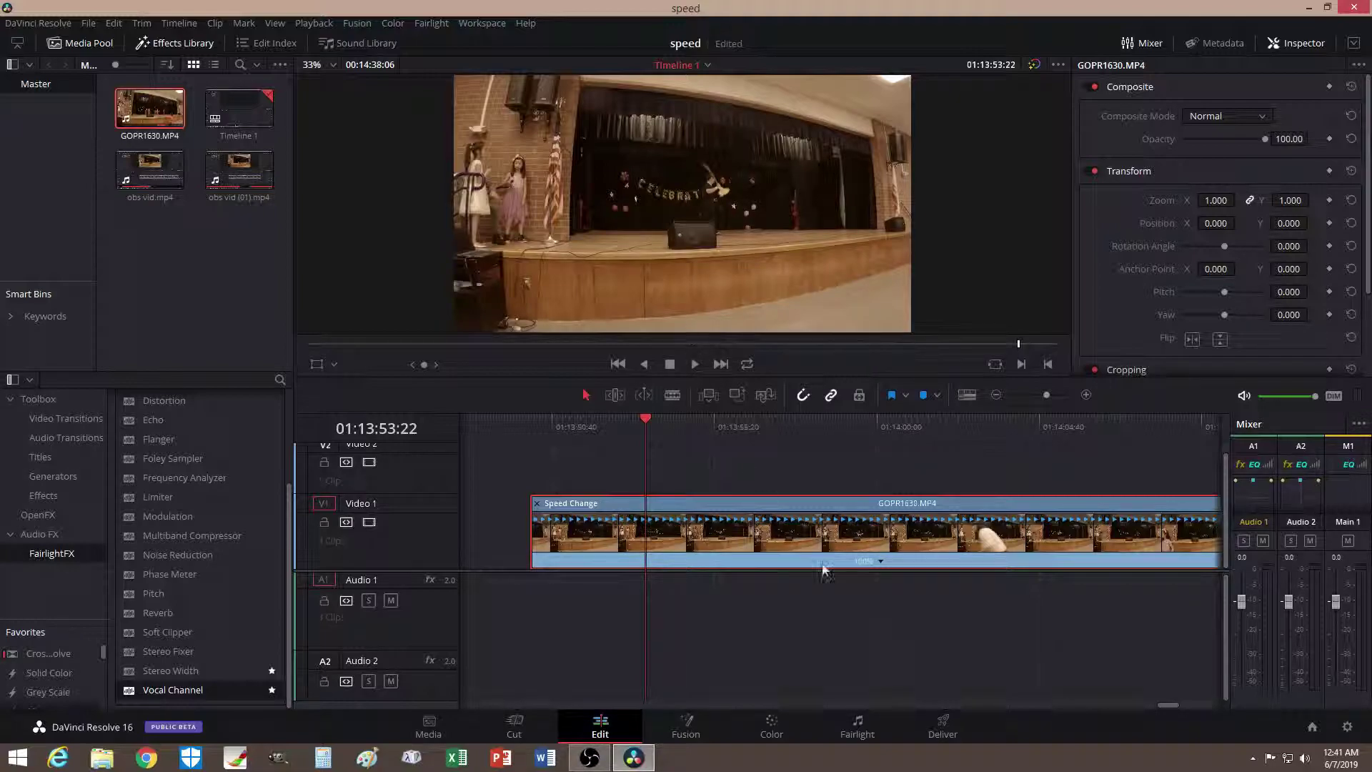
left_click(880, 563)
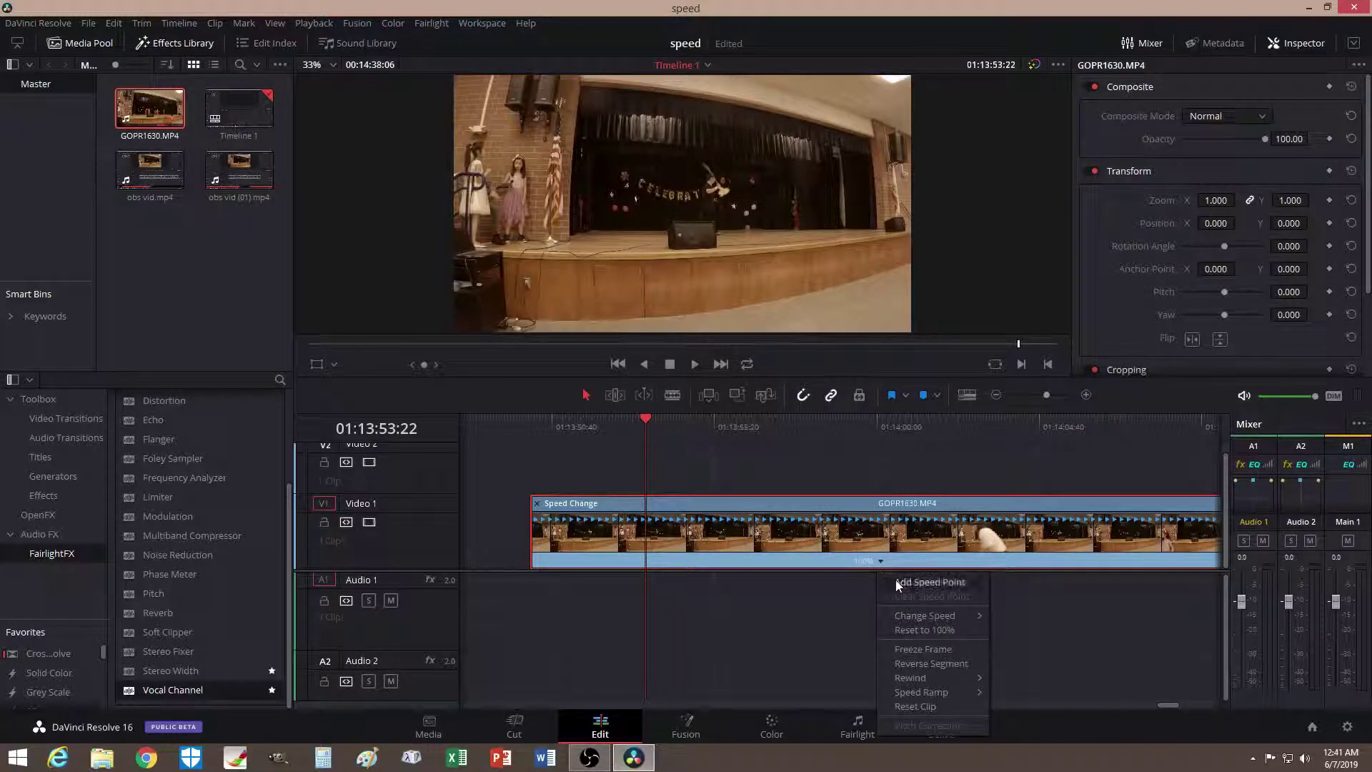
left_click(905, 580)
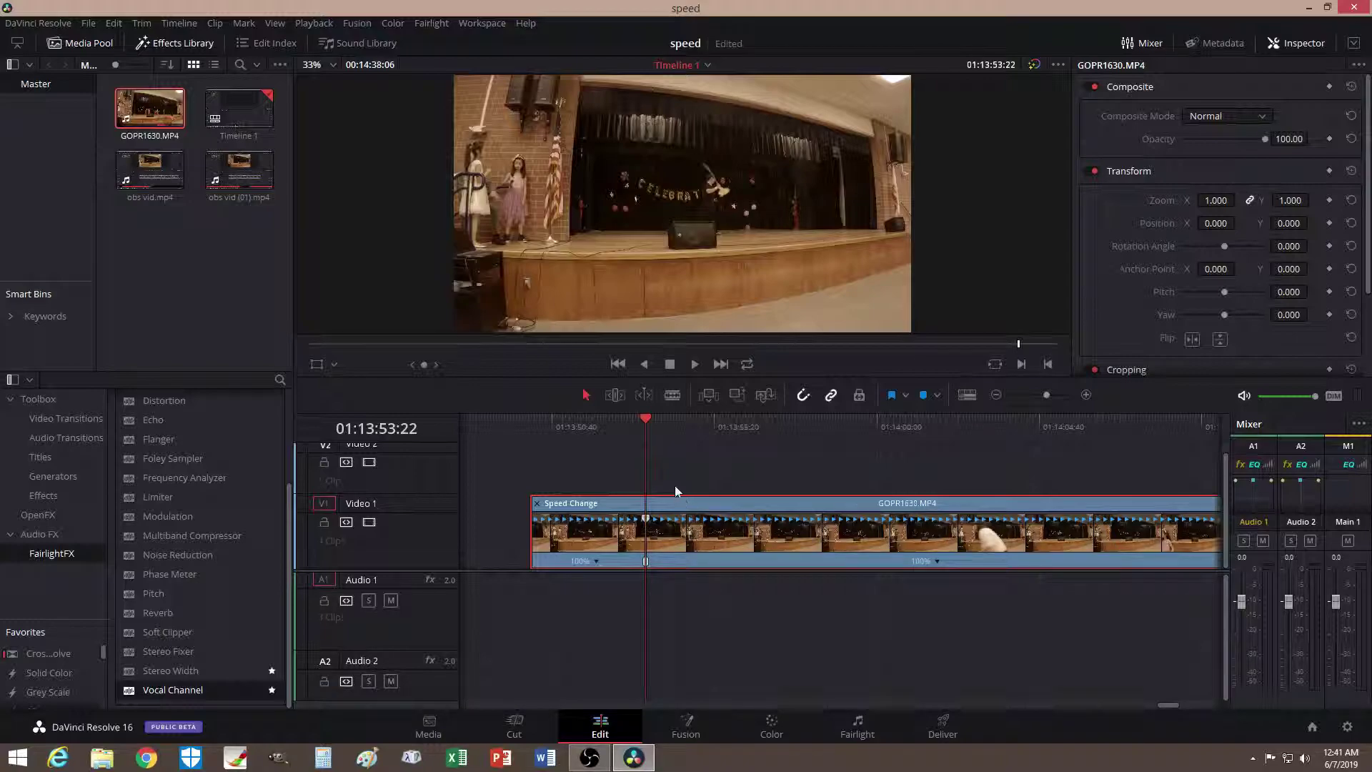
Add a second speed point to the clip at 01:13:54:24
left_click(652, 420)
left_click_drag(652, 421, 682, 428)
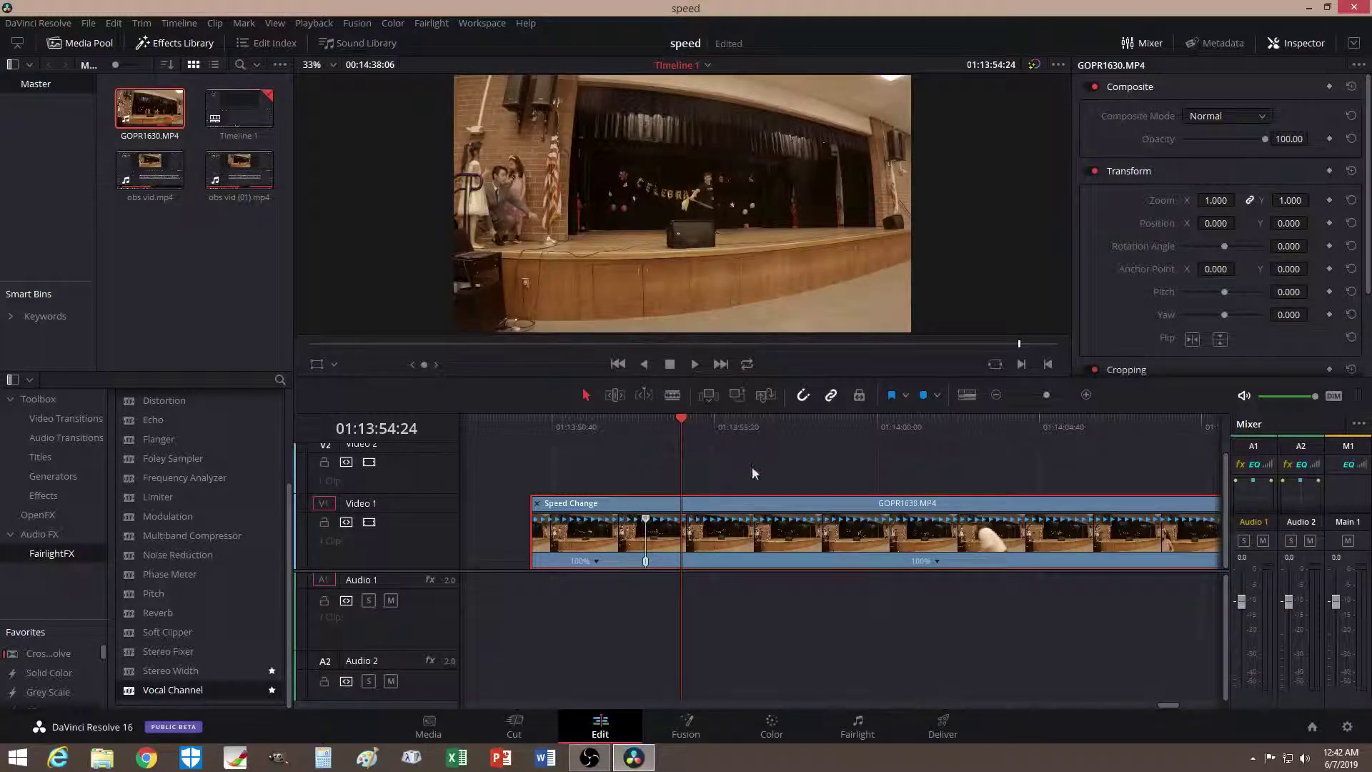
left_click(936, 562)
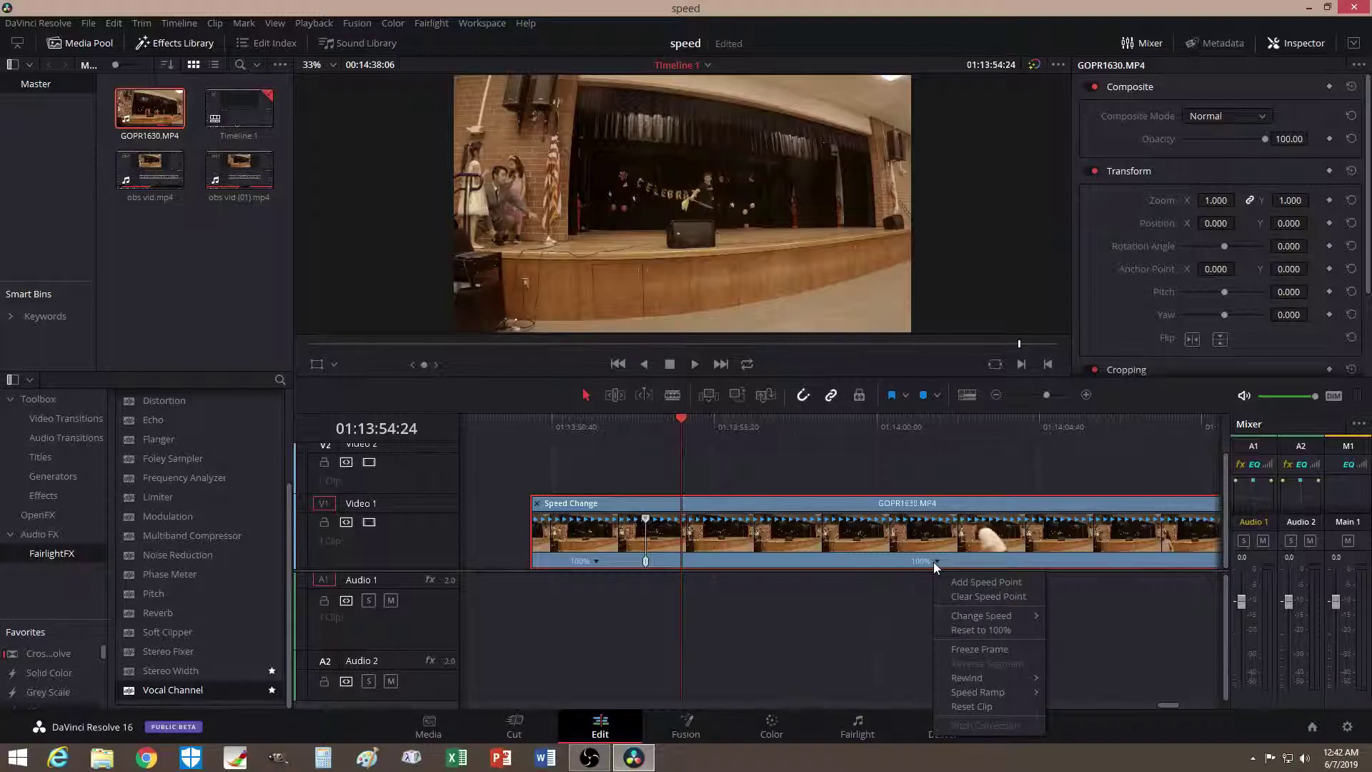
left_click(950, 582)
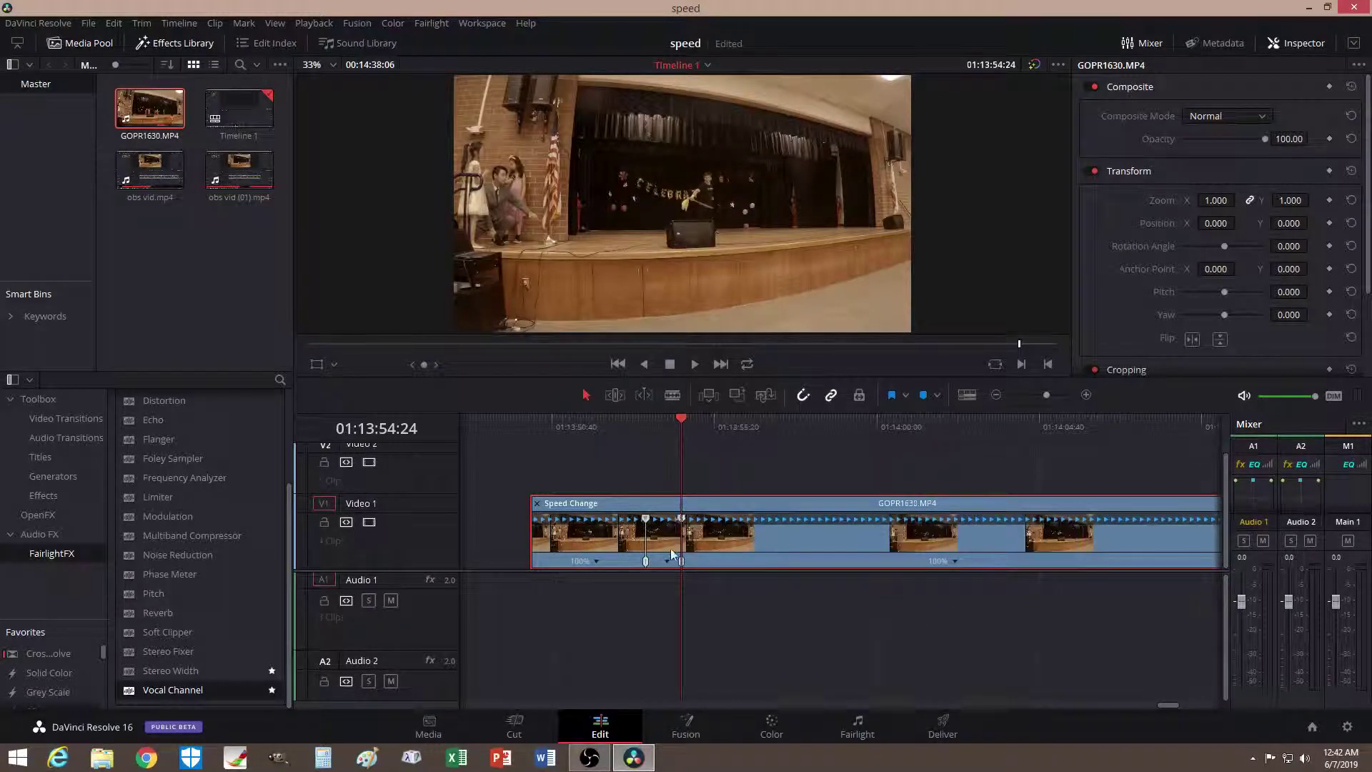
Reverse the short segment between the two speed points
mouse_move(679, 419)
left_mouse_down()
mouse_move(620, 418)
mouse_move(679, 431)
mouse_move(607, 427)
mouse_move(646, 438)
left_mouse_up()
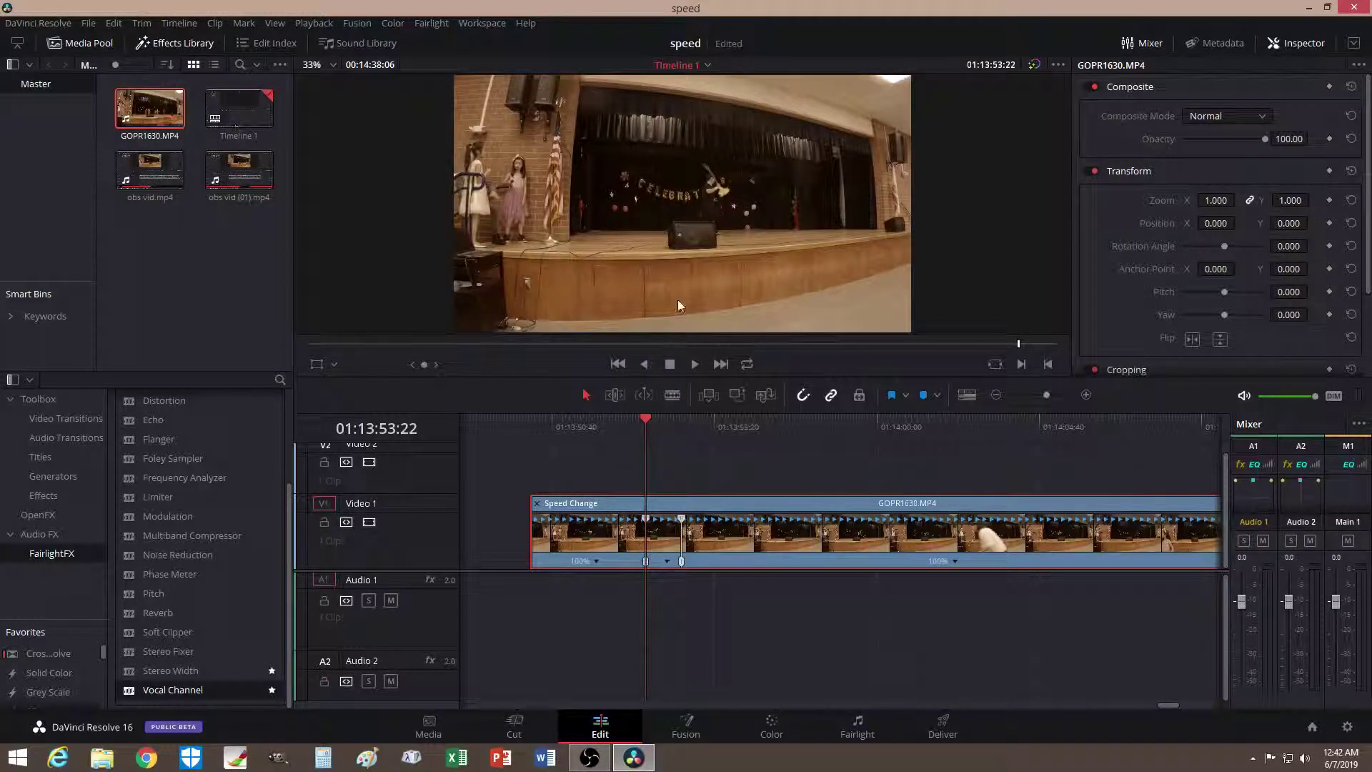
left_click(667, 561)
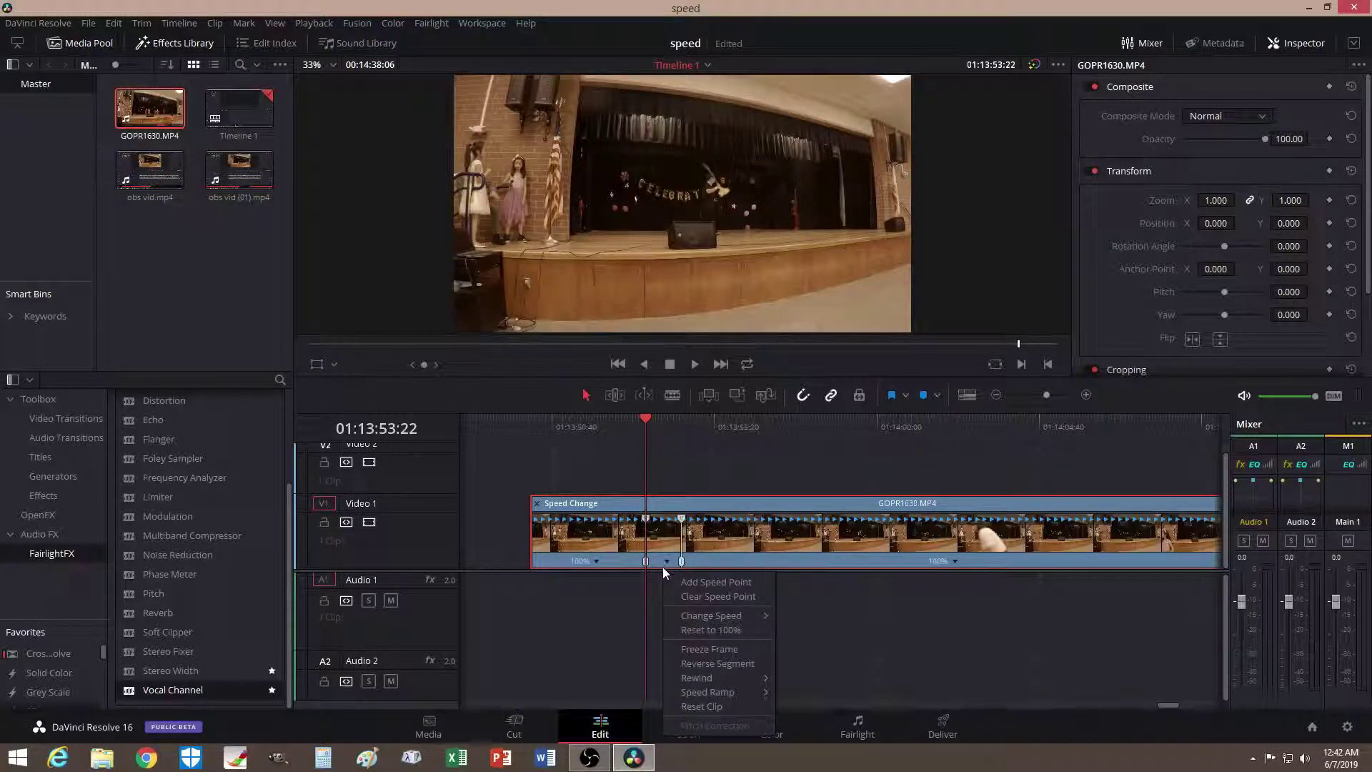
left_click(708, 666)
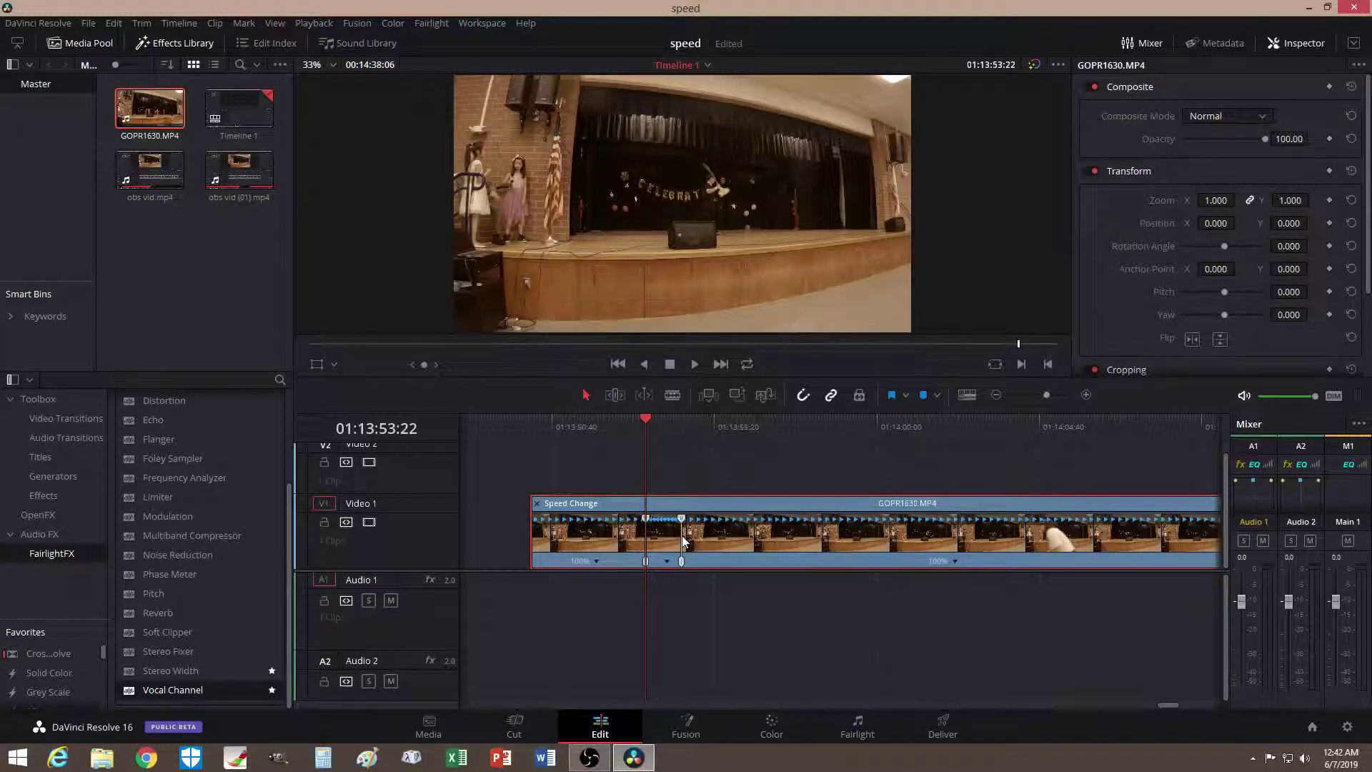
Scrub the playhead past the reversed segment and back before it to examine the reversed motion
left_click_drag(643, 421, 752, 426)
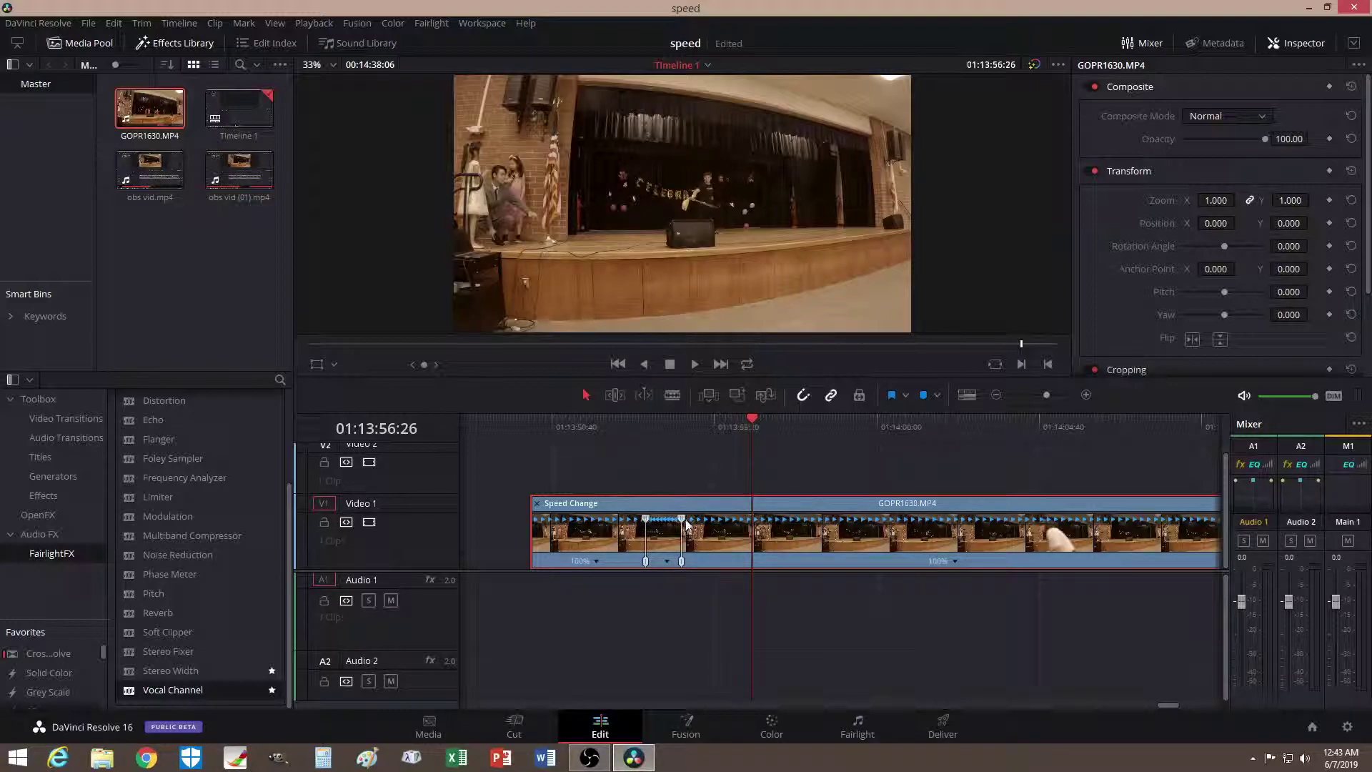
left_click_drag(752, 420, 621, 420)
right_click(622, 422)
left_click(551, 474)
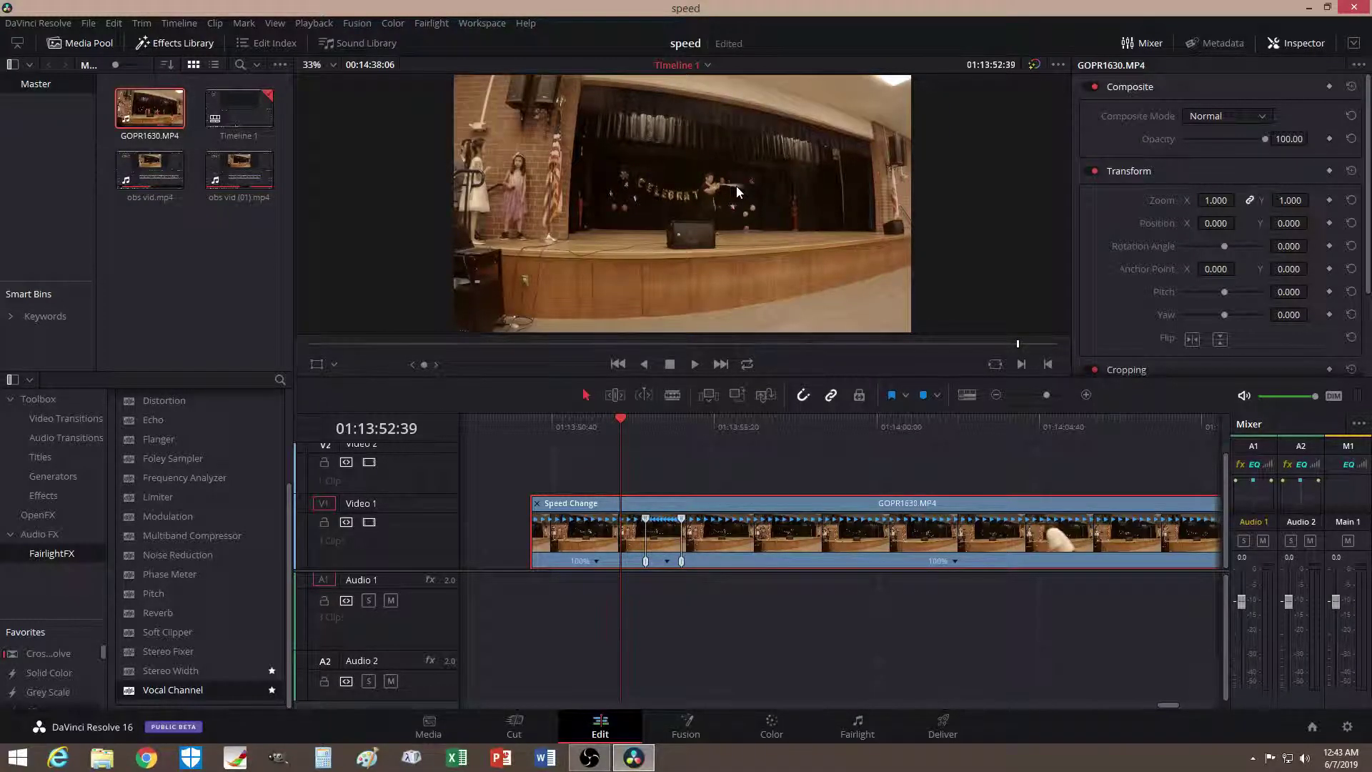
Extend the reversed segment's end speed point to nearly double its length, and scrub back to 01:13:51:38
left_click_drag(624, 417, 683, 431)
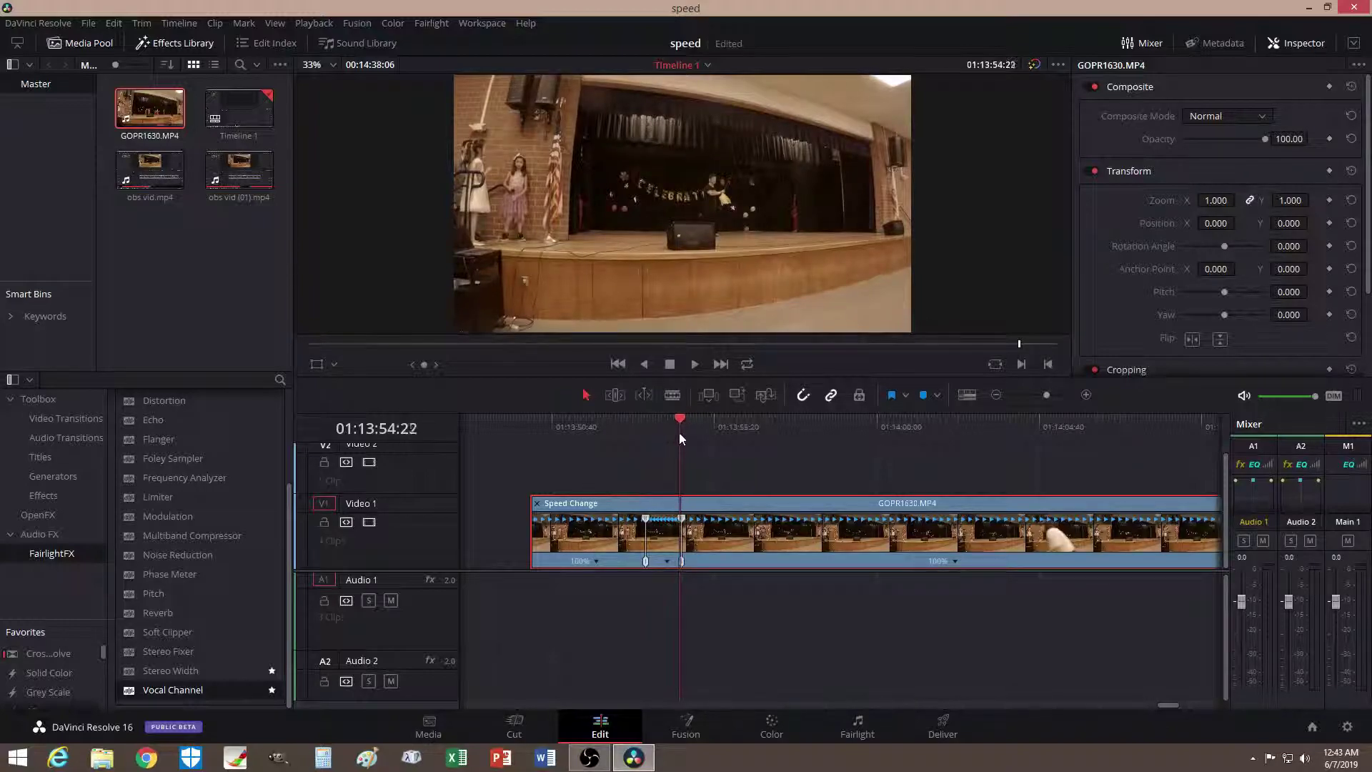
left_click_drag(682, 562, 710, 557)
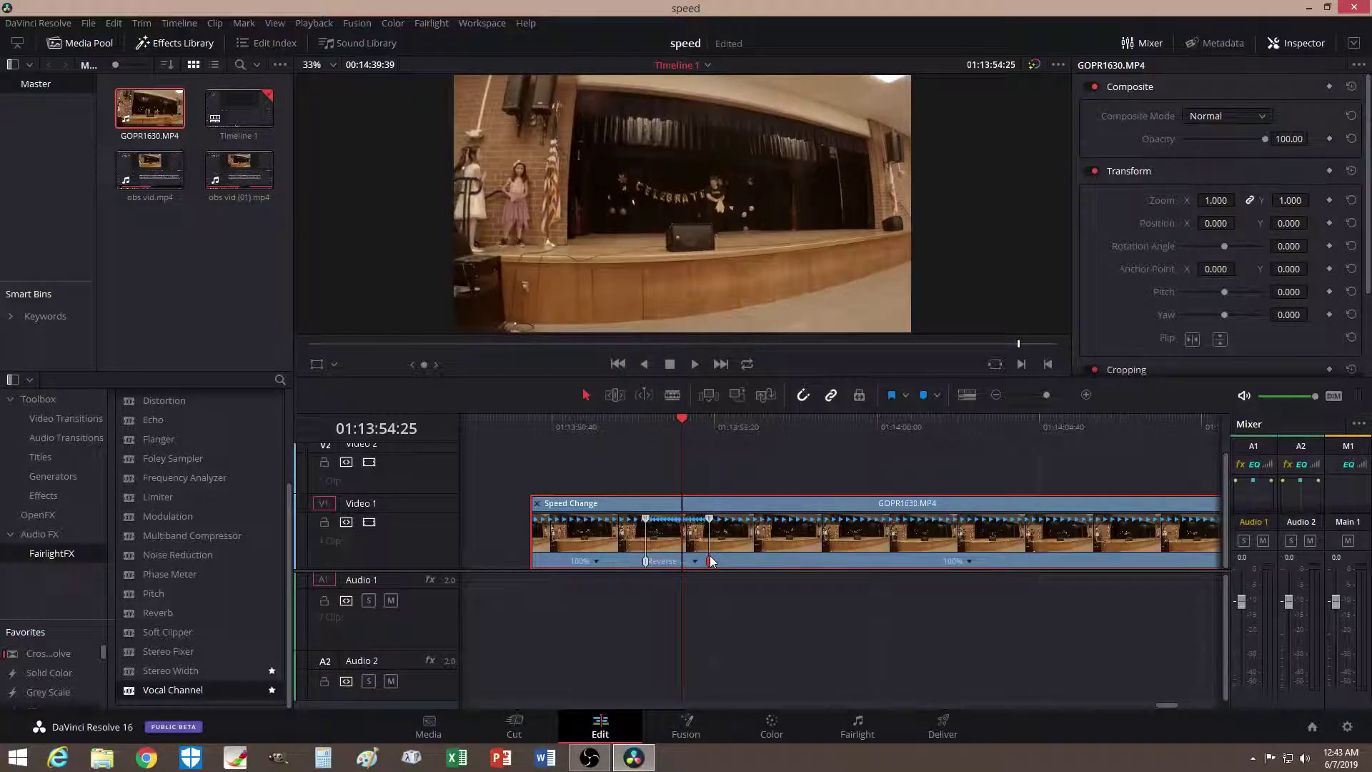
left_click_drag(685, 418, 586, 433)
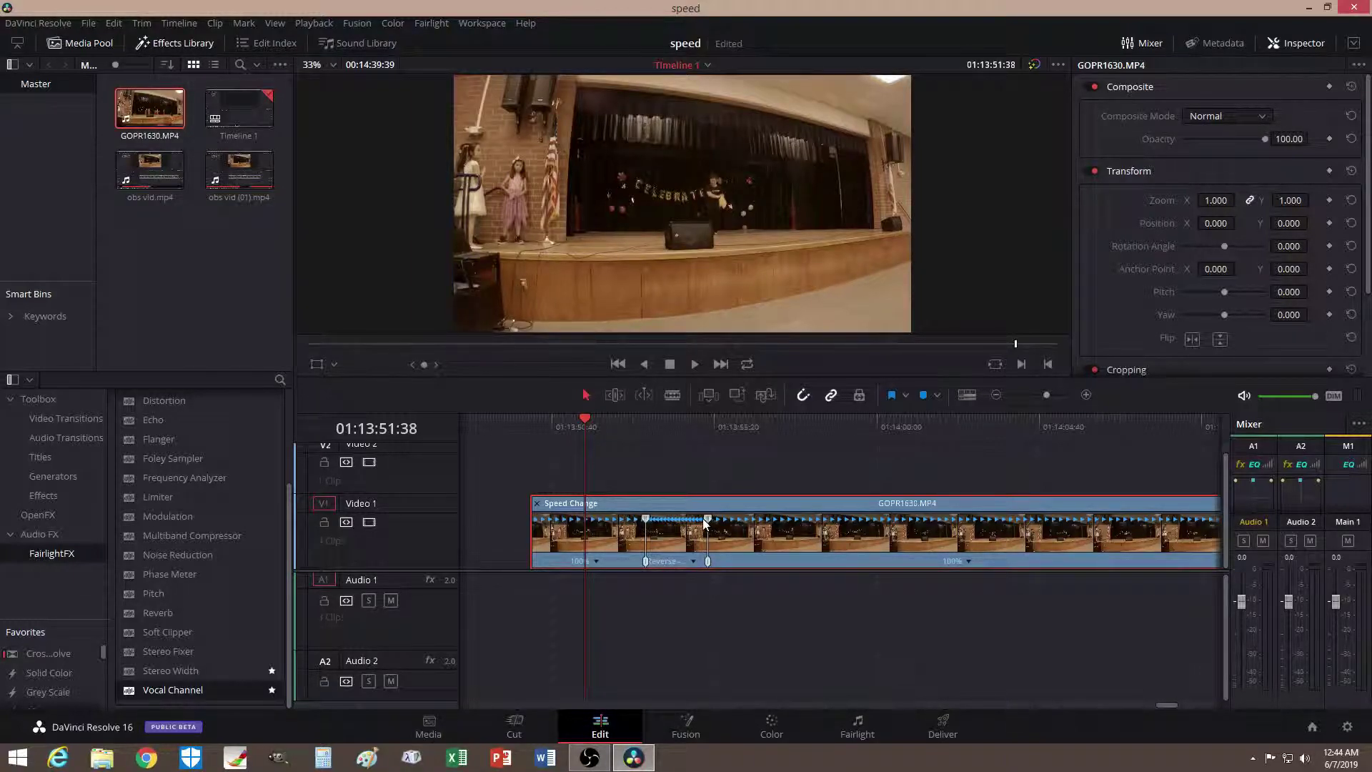
Slow the reversed segment by stretching its end speed point, then speed it up by shortening it to about one second
left_click_drag(708, 521, 756, 524)
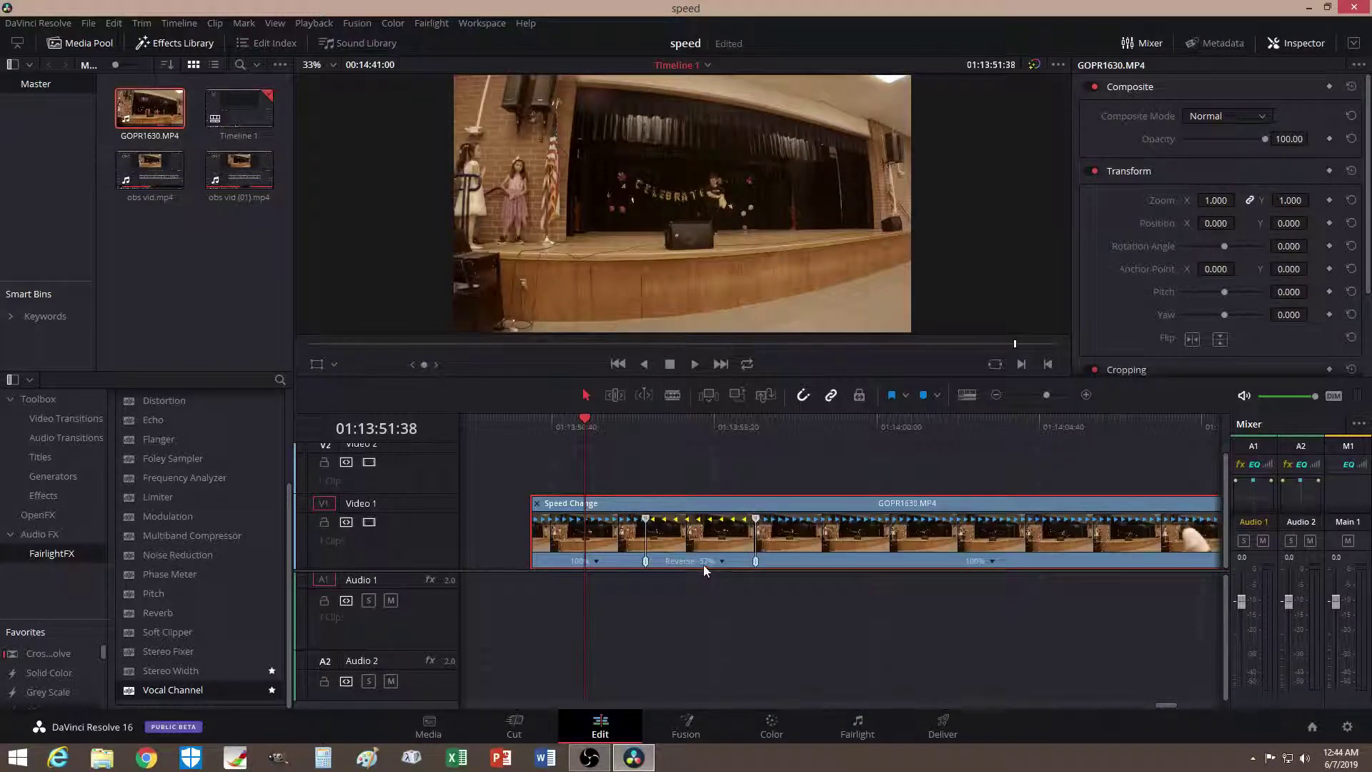
left_click_drag(585, 418, 694, 449)
left_click_drag(756, 517, 677, 514)
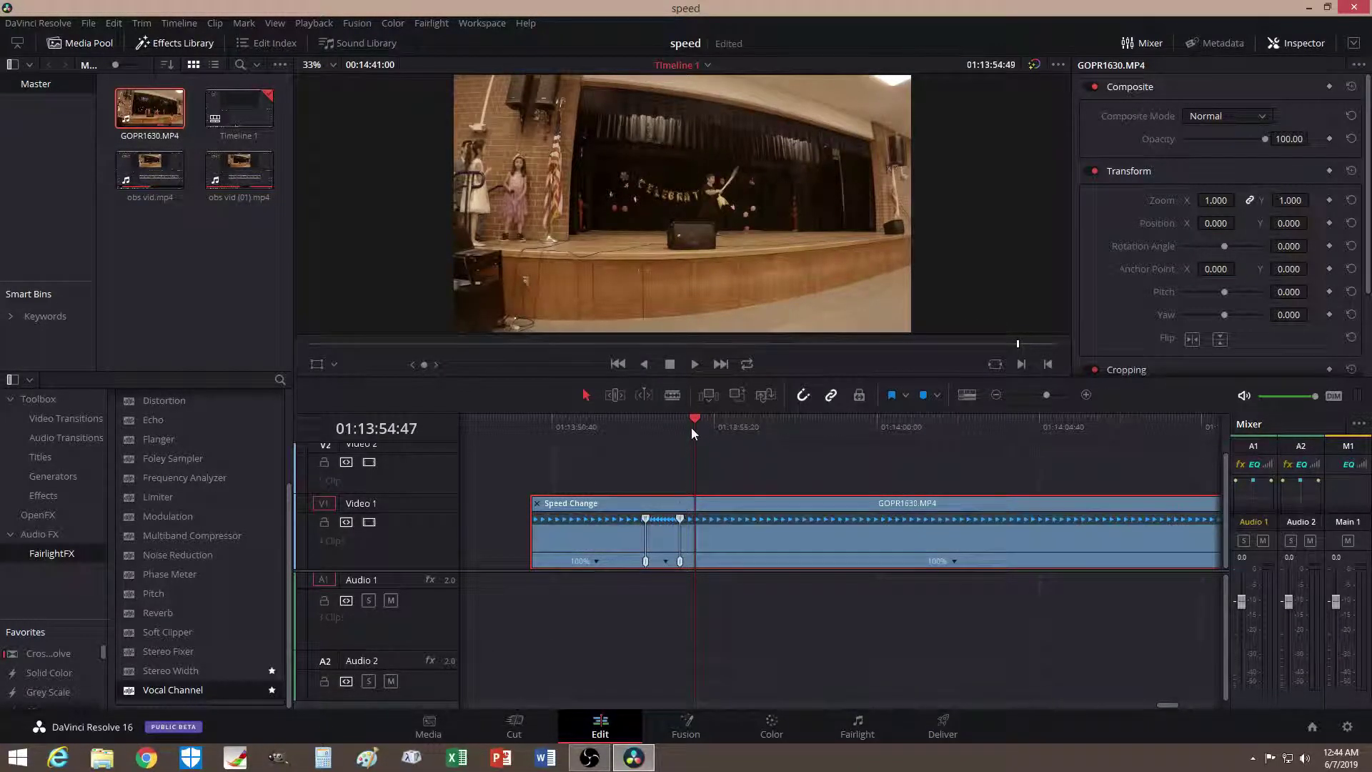
Add a speed point at 01:13:58:03 and freeze the frame there, then scrub through the frozen segment
left_click_drag(691, 428, 798, 440)
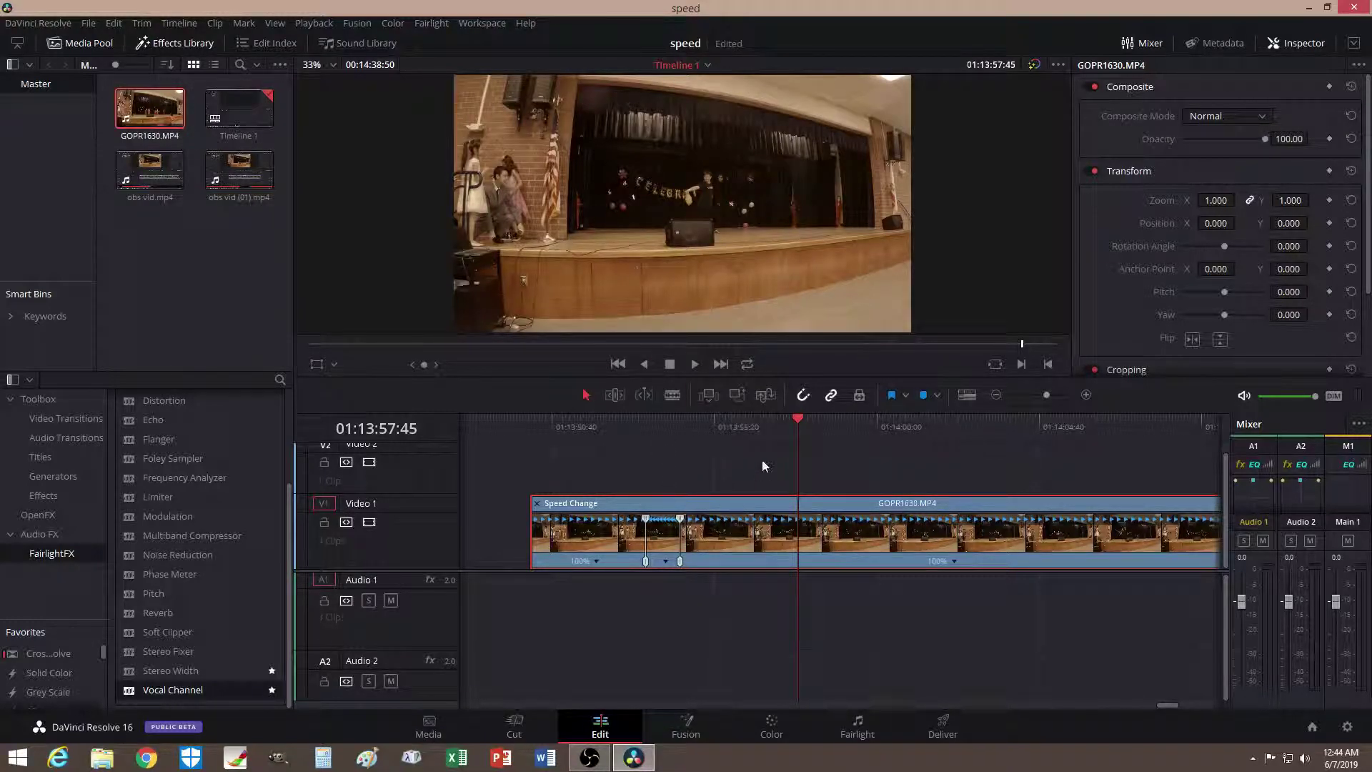
mouse_move(798, 422)
left_mouse_down()
mouse_move(781, 421)
mouse_move(808, 419)
left_mouse_up()
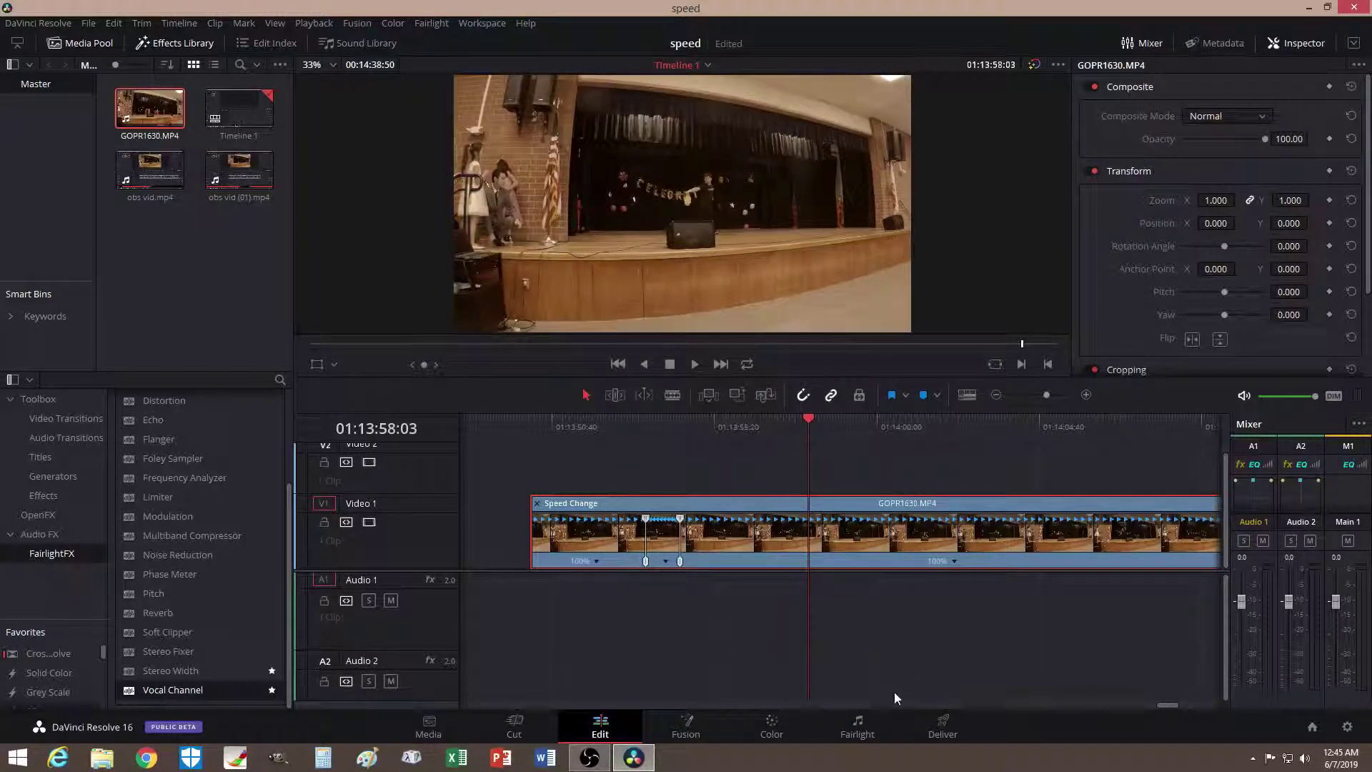
left_click(955, 560)
left_click(972, 579)
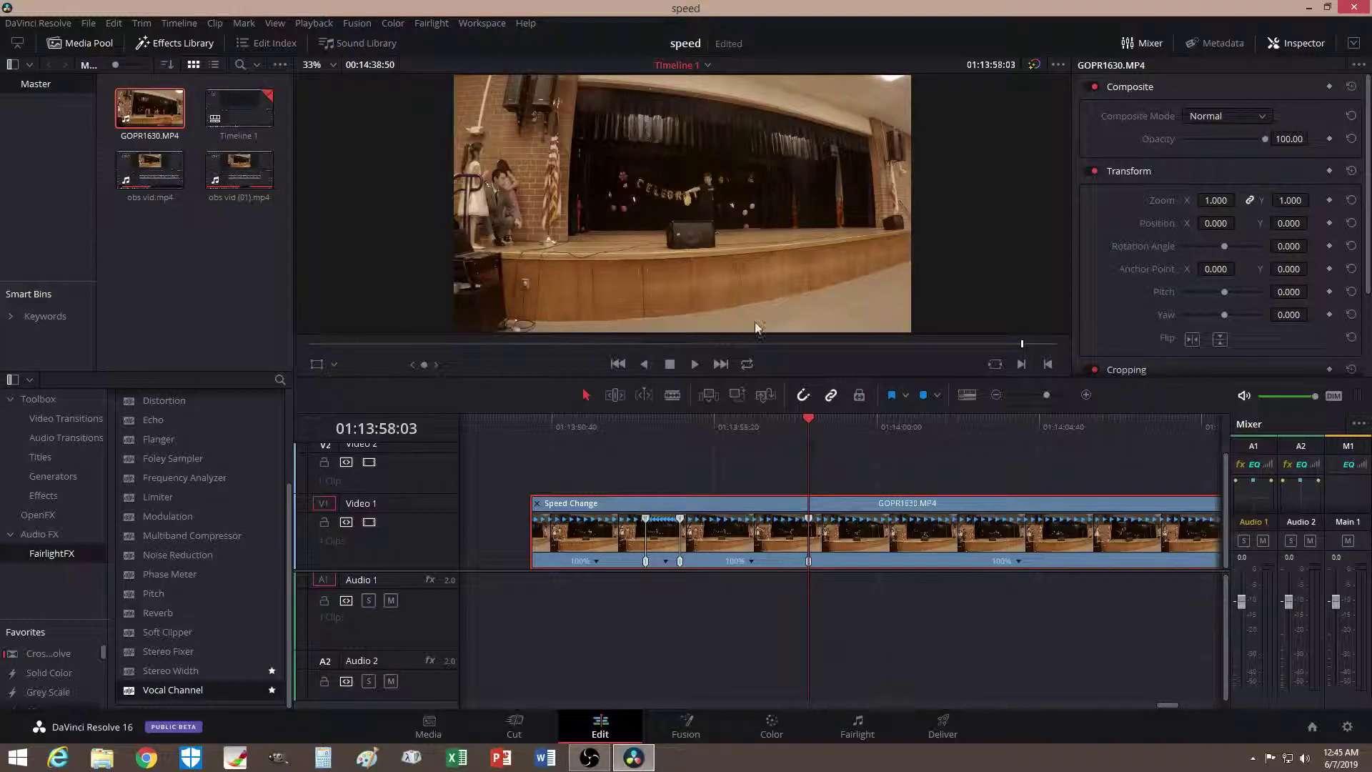
left_click(751, 562)
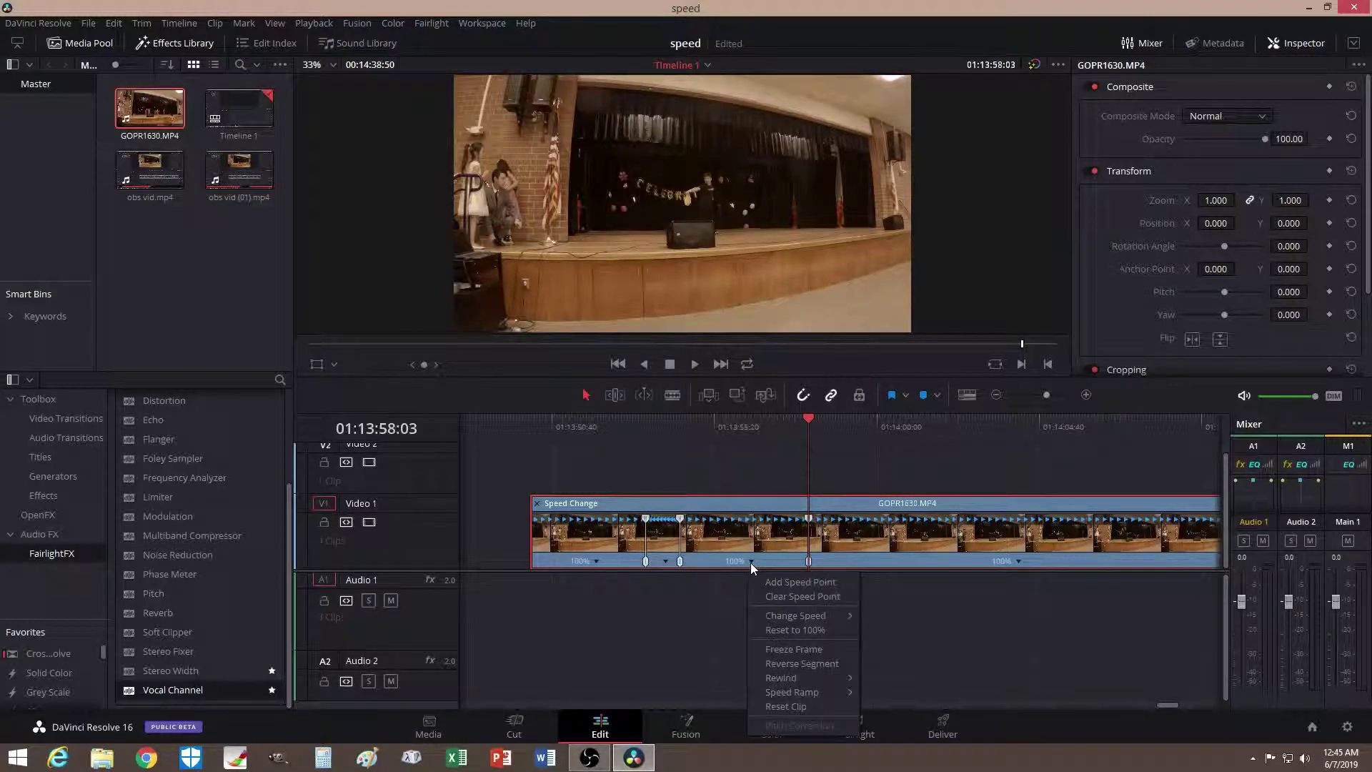
left_click(773, 650)
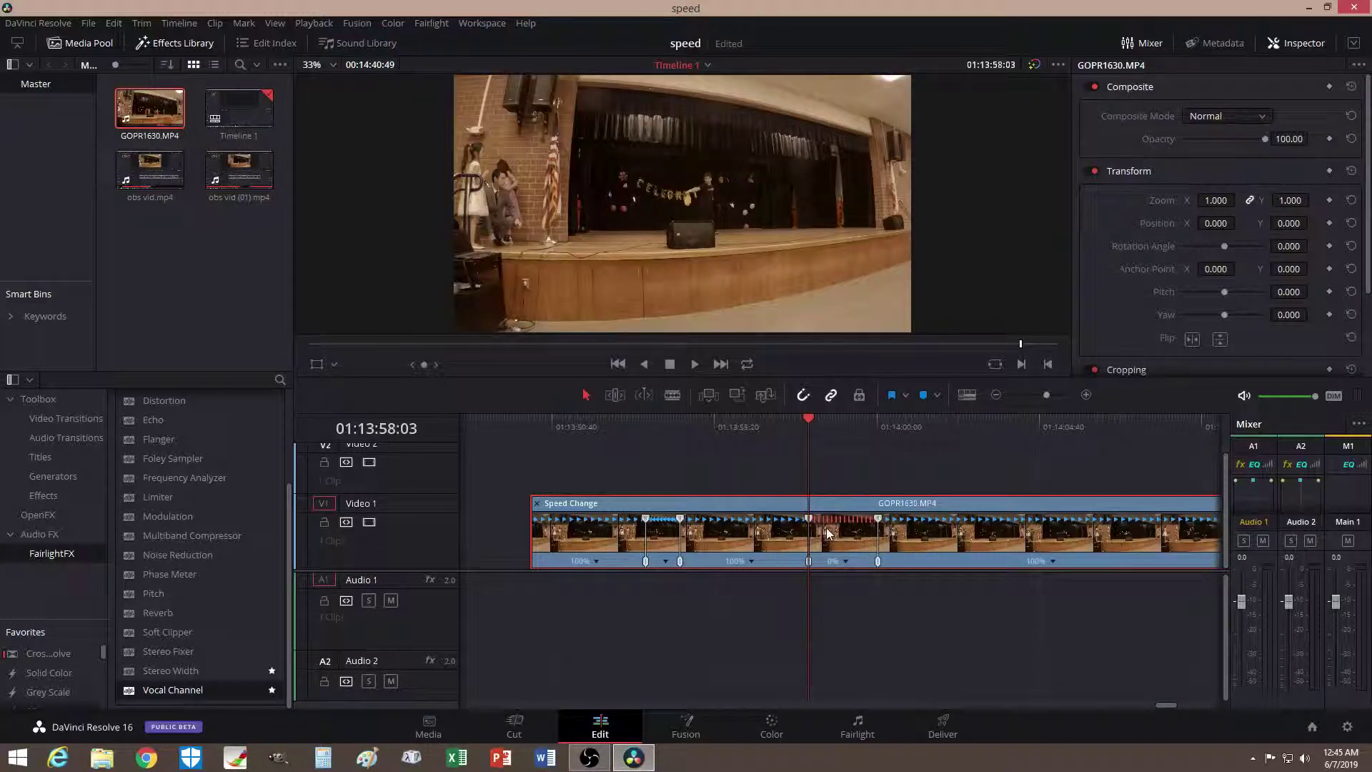
left_click_drag(809, 415, 1000, 431)
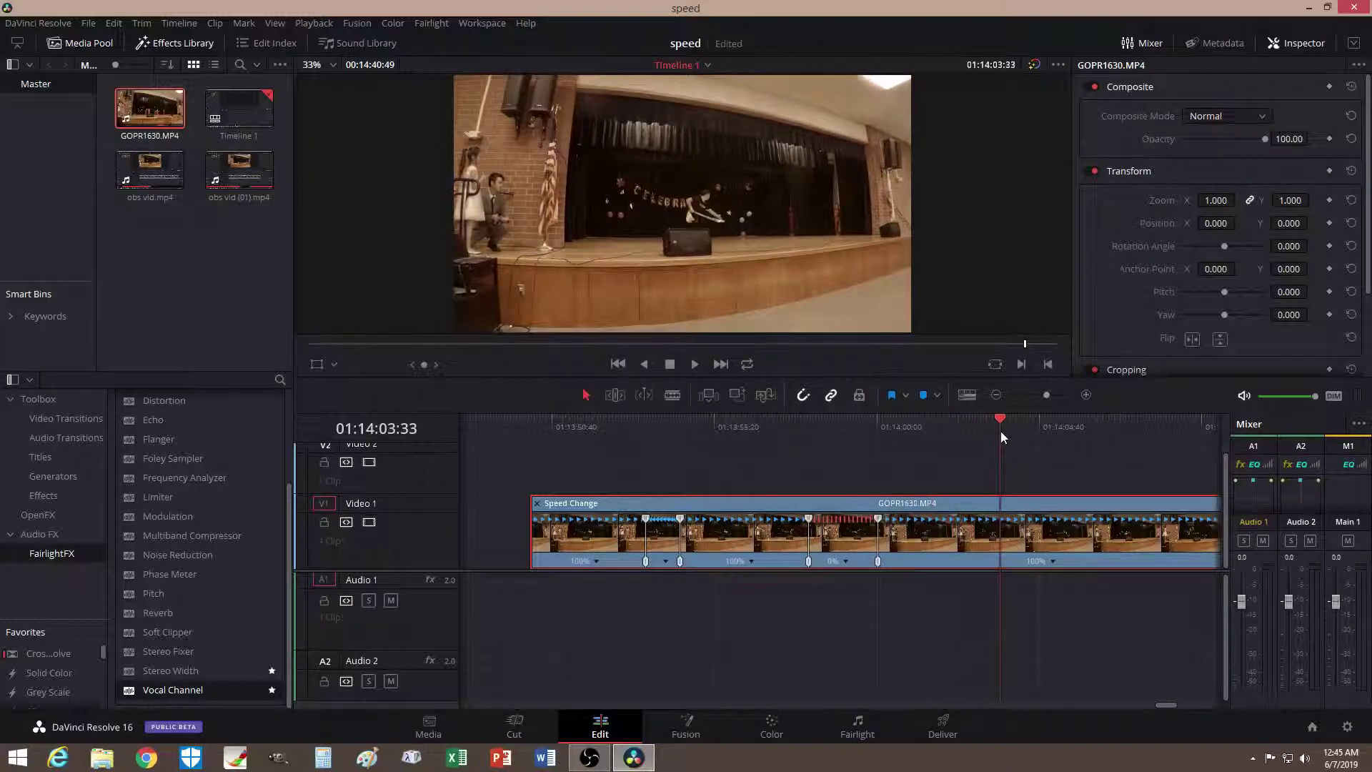
Lengthen the freeze frame by about half by moving its end speed point further along the clip
left_click(877, 560)
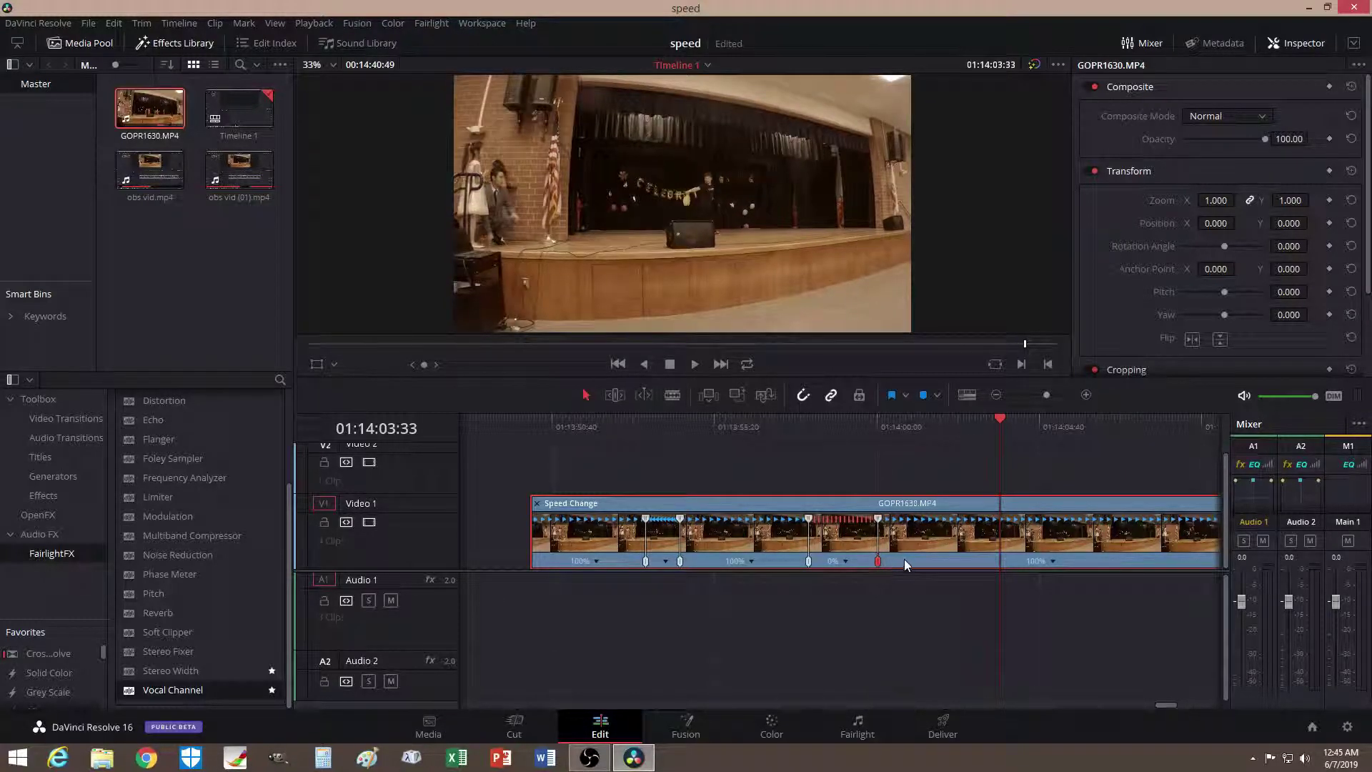
left_click(924, 560)
left_click_drag(881, 560, 914, 522)
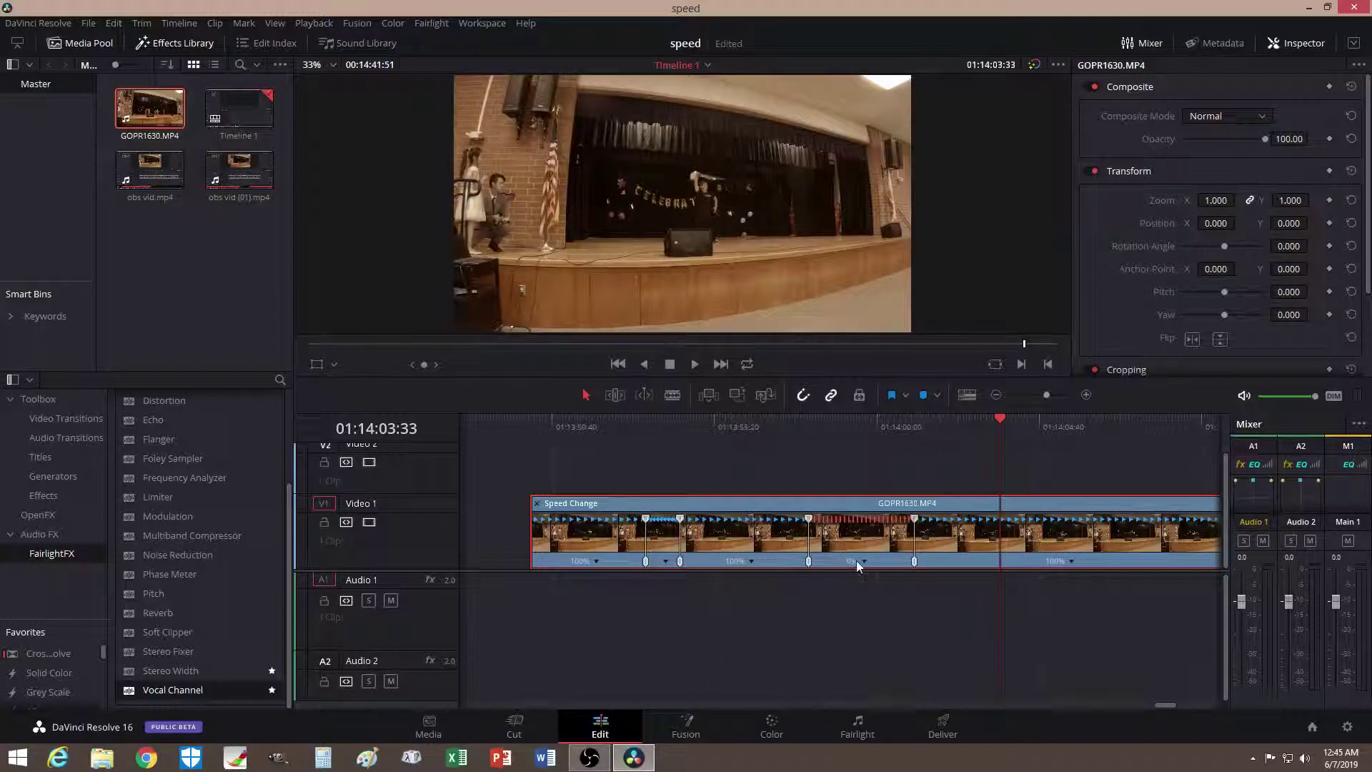
mouse_move(1003, 414)
left_mouse_down()
mouse_move(817, 427)
mouse_move(998, 434)
left_mouse_up()
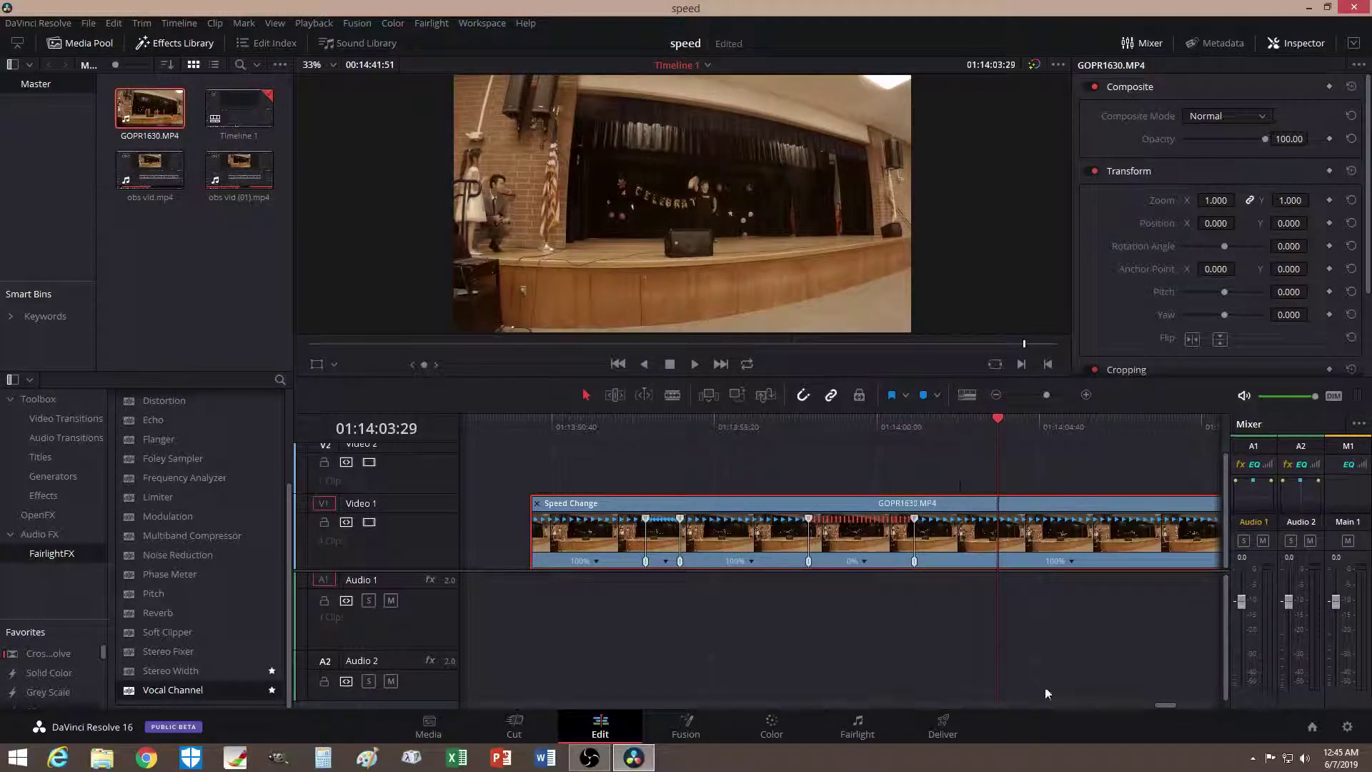
Add a speed point at 01:14:04:28, after the freeze frame
left_click_drag(1155, 706, 1175, 708)
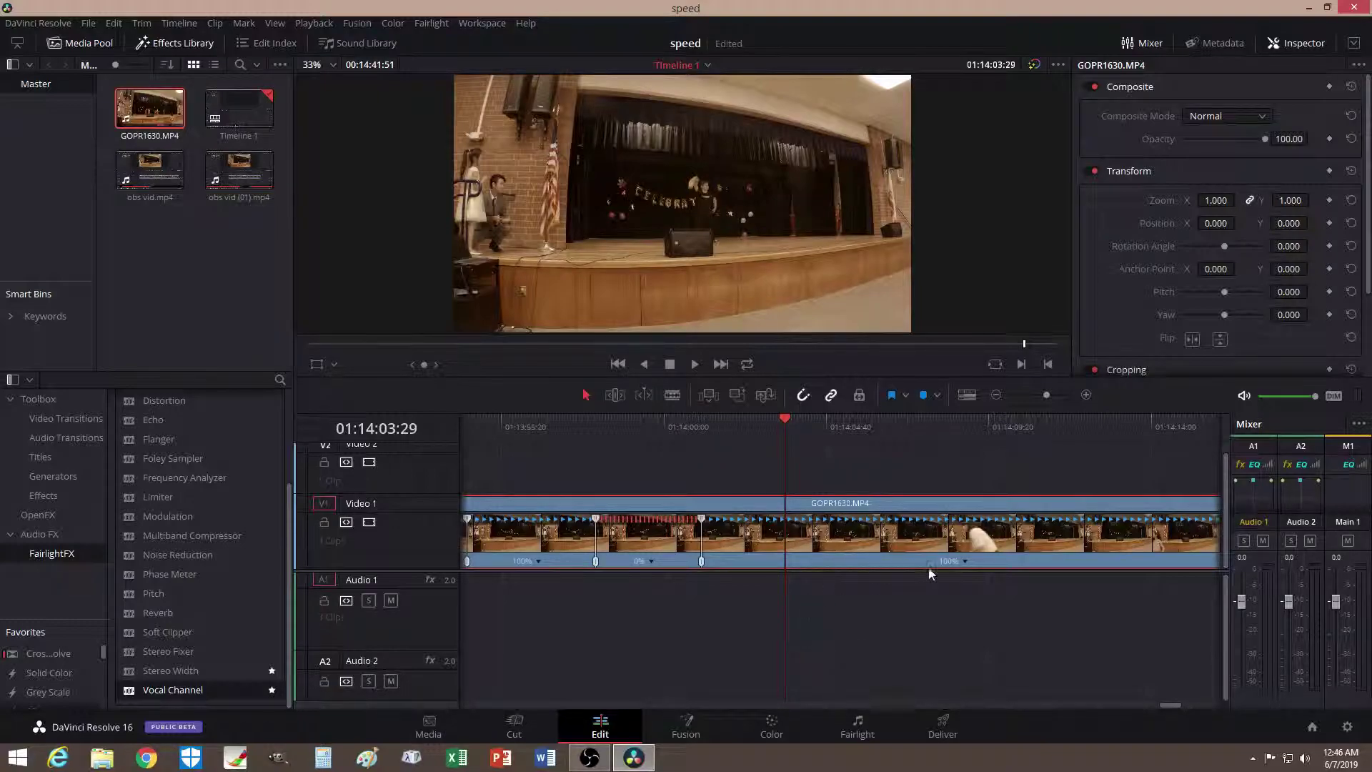
left_click(966, 561)
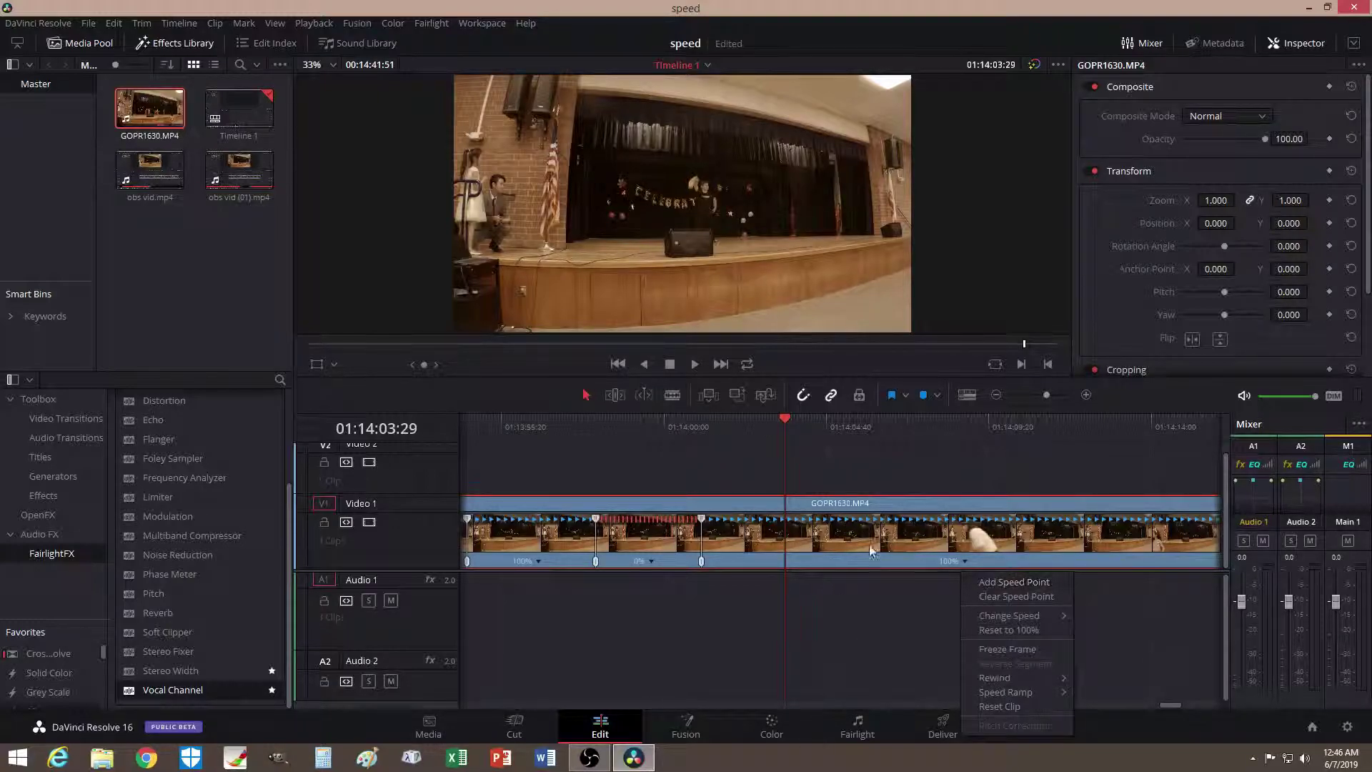
left_click(789, 419)
left_click_drag(789, 418, 820, 422)
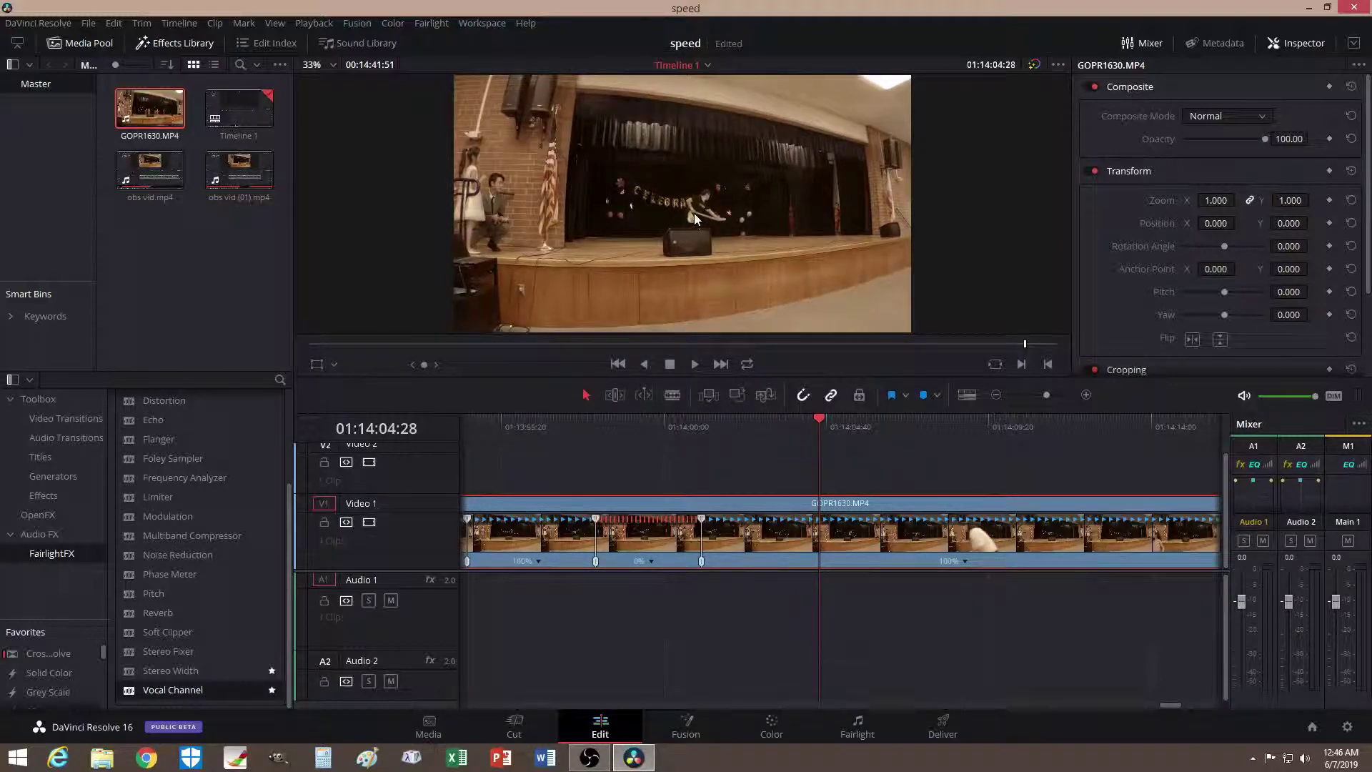
left_click(964, 562)
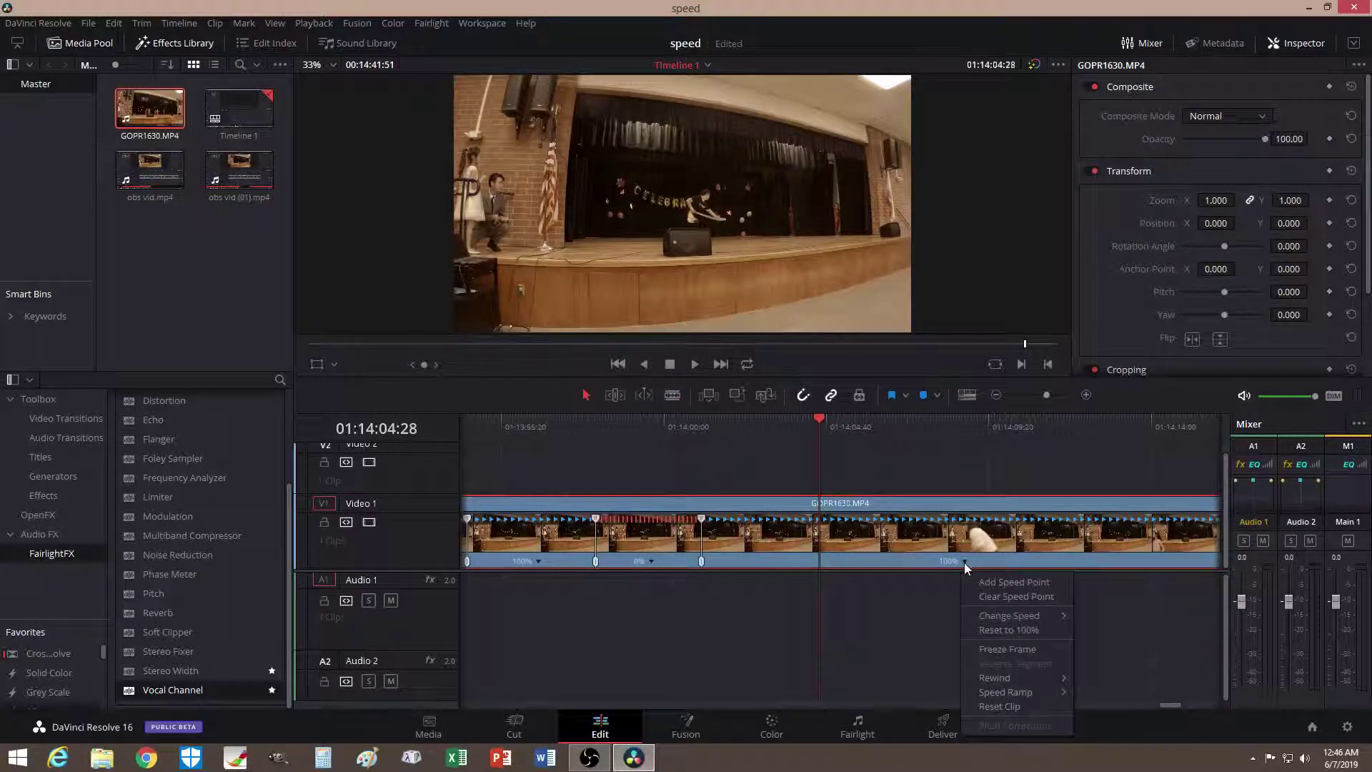
left_click(984, 577)
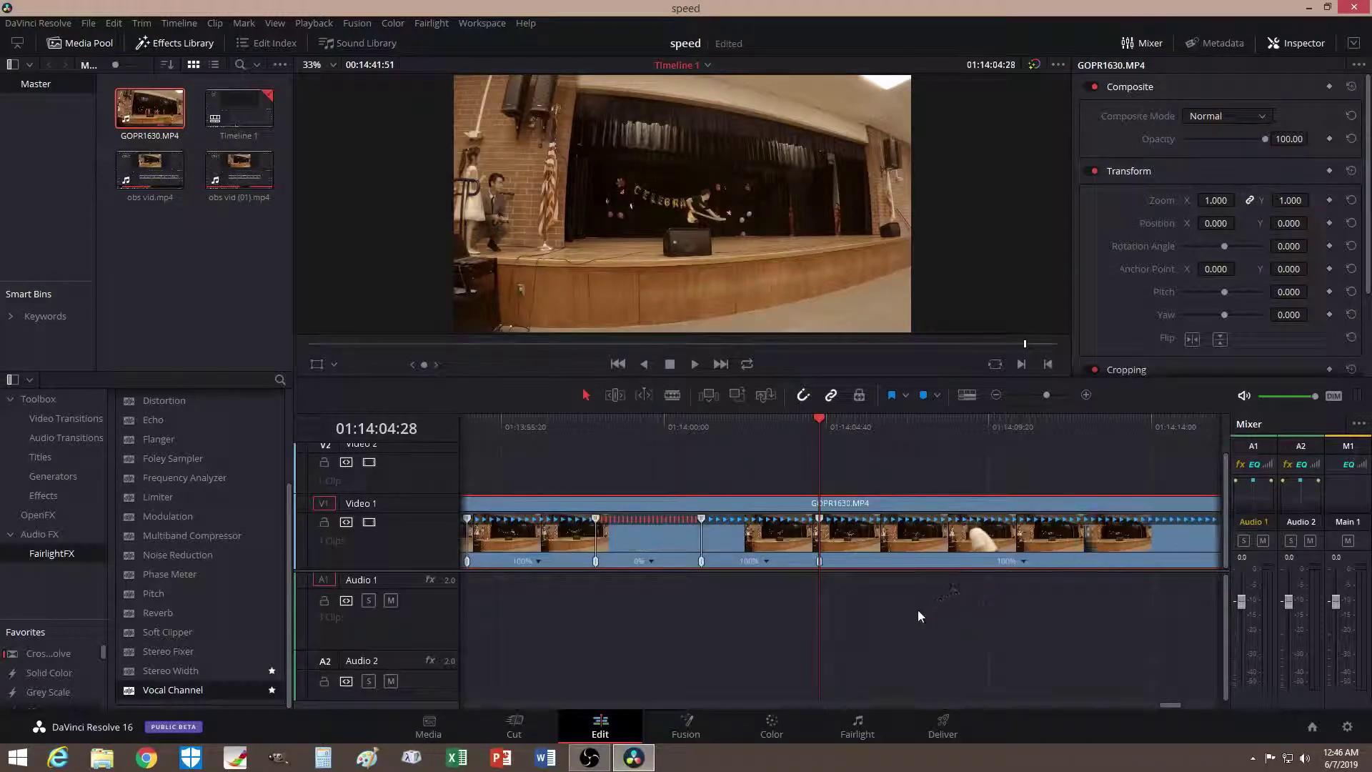
Set the segment following the freeze frame to 50% speed and scrub through it to 01:14:09:46
left_click(767, 561)
mouse_move(784, 615)
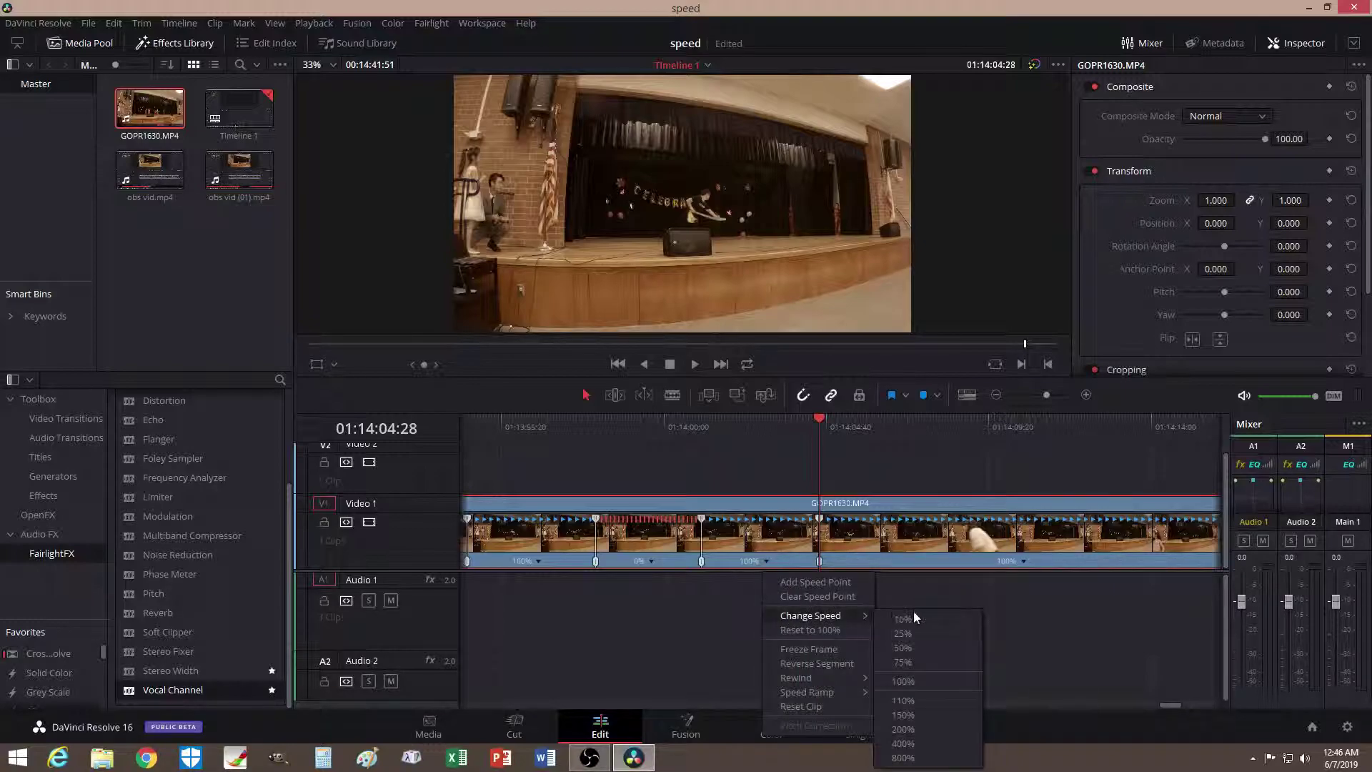
left_click(903, 651)
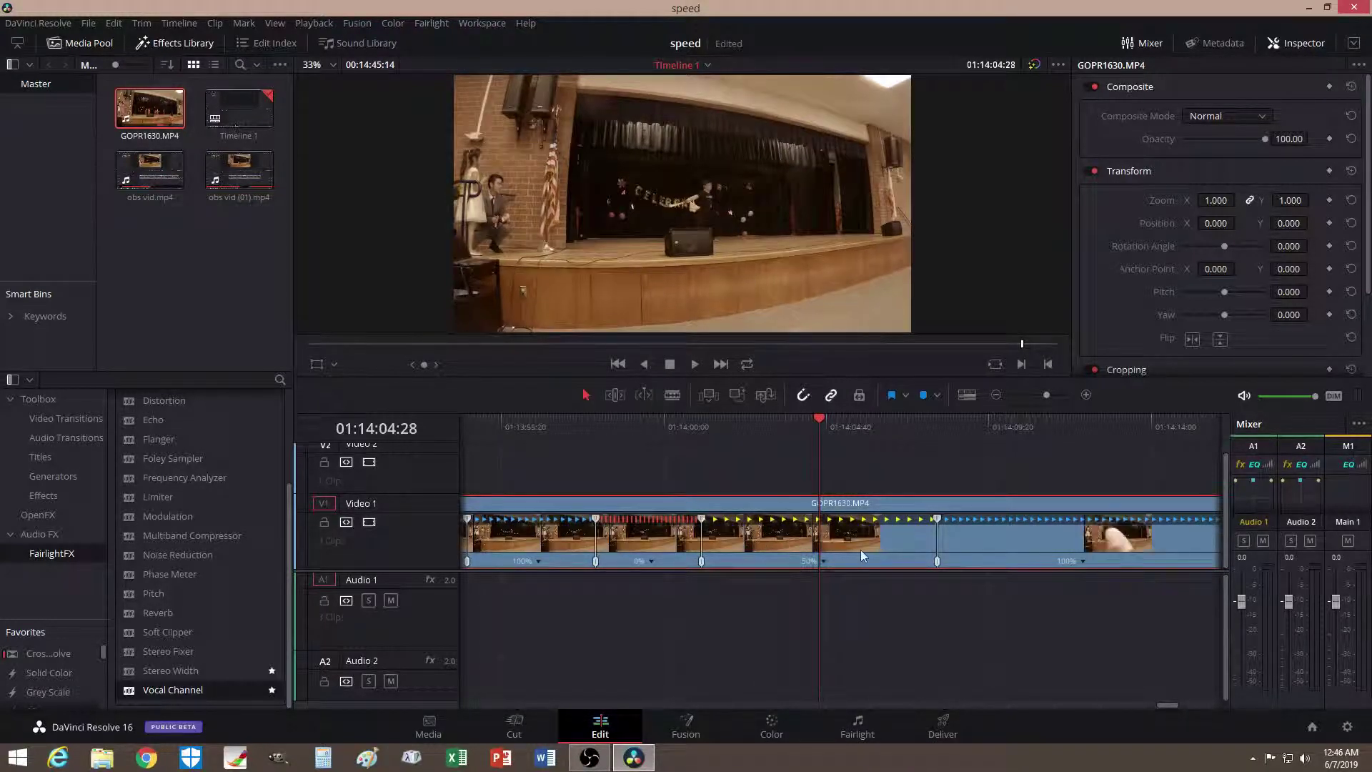
mouse_move(820, 425)
left_mouse_down()
mouse_move(718, 422)
mouse_move(809, 426)
left_mouse_up()
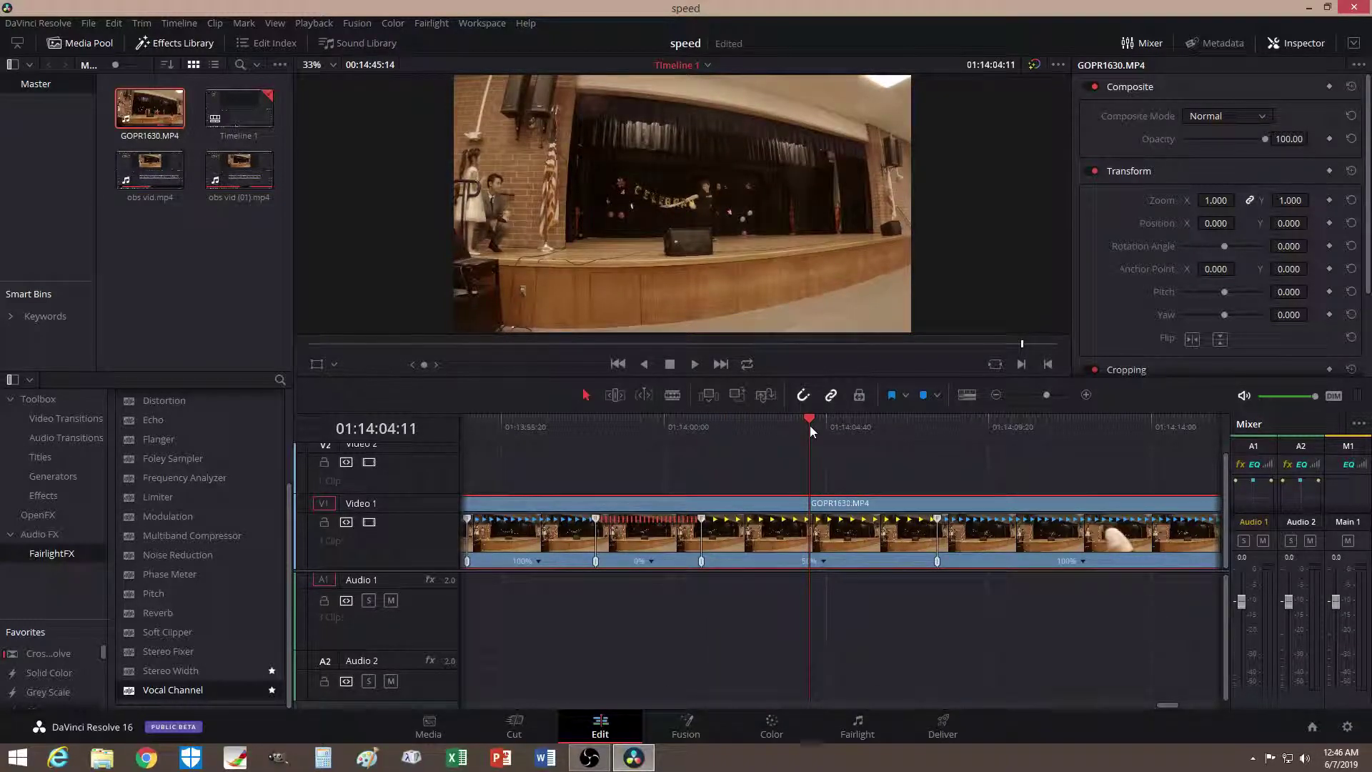
left_click_drag(809, 427, 1005, 423)
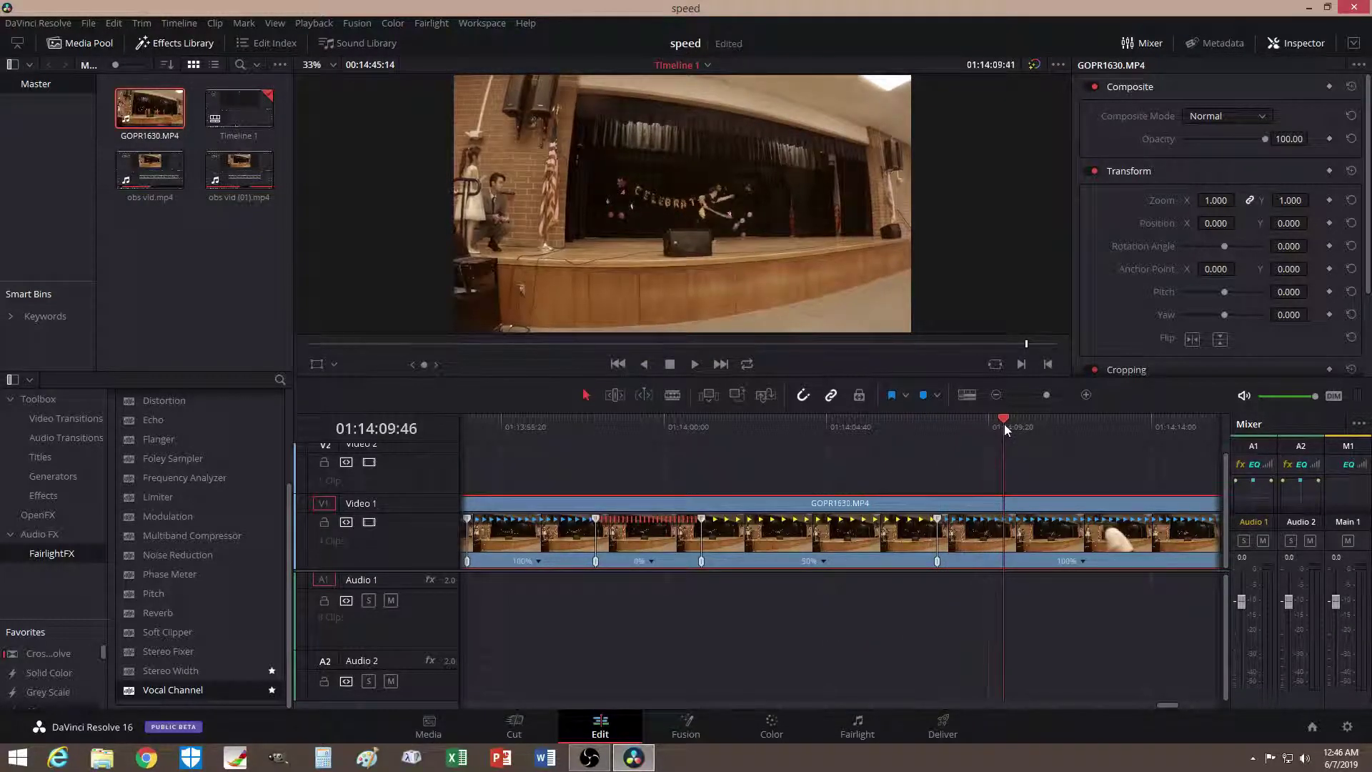
Set the segment after the slow-motion section to 200% speed and add a speed point at 01:14:11:11
left_click(1082, 561)
mouse_move(1109, 619)
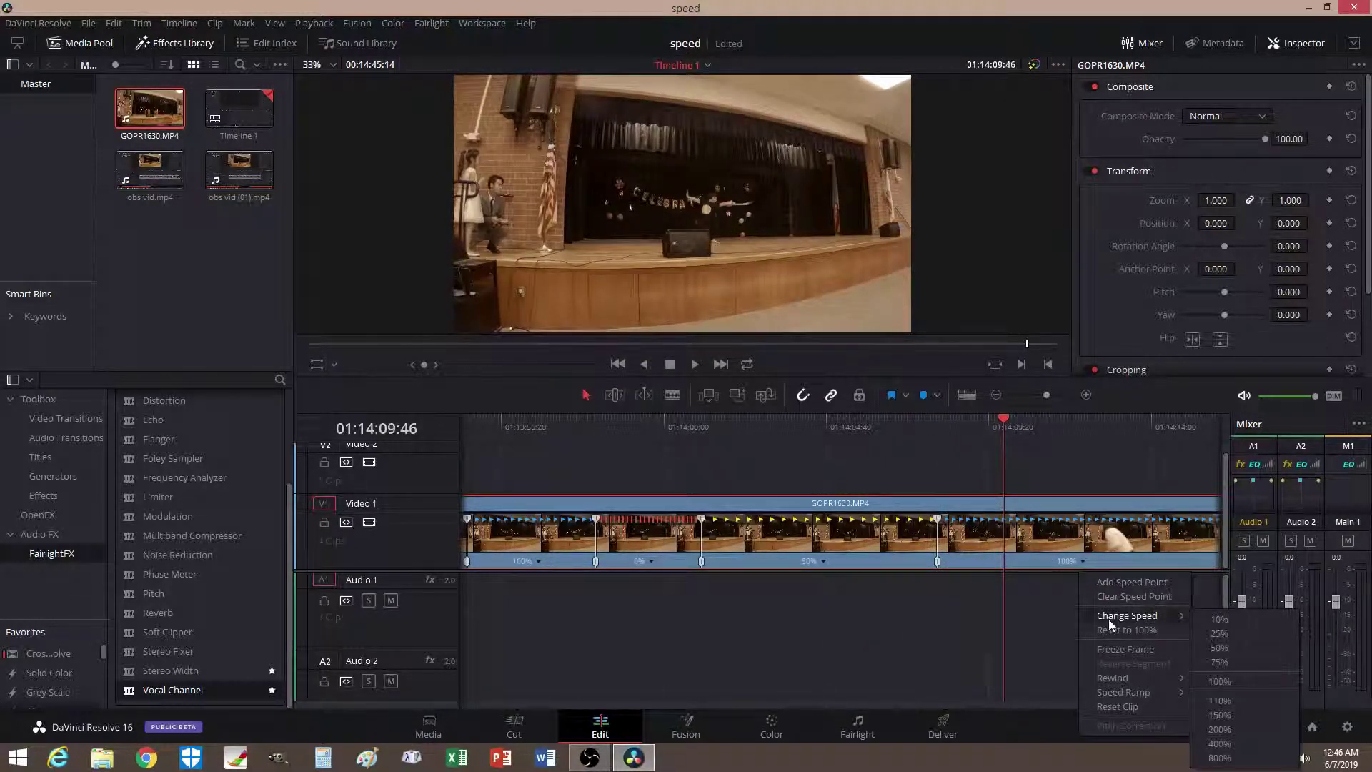
left_click(1215, 729)
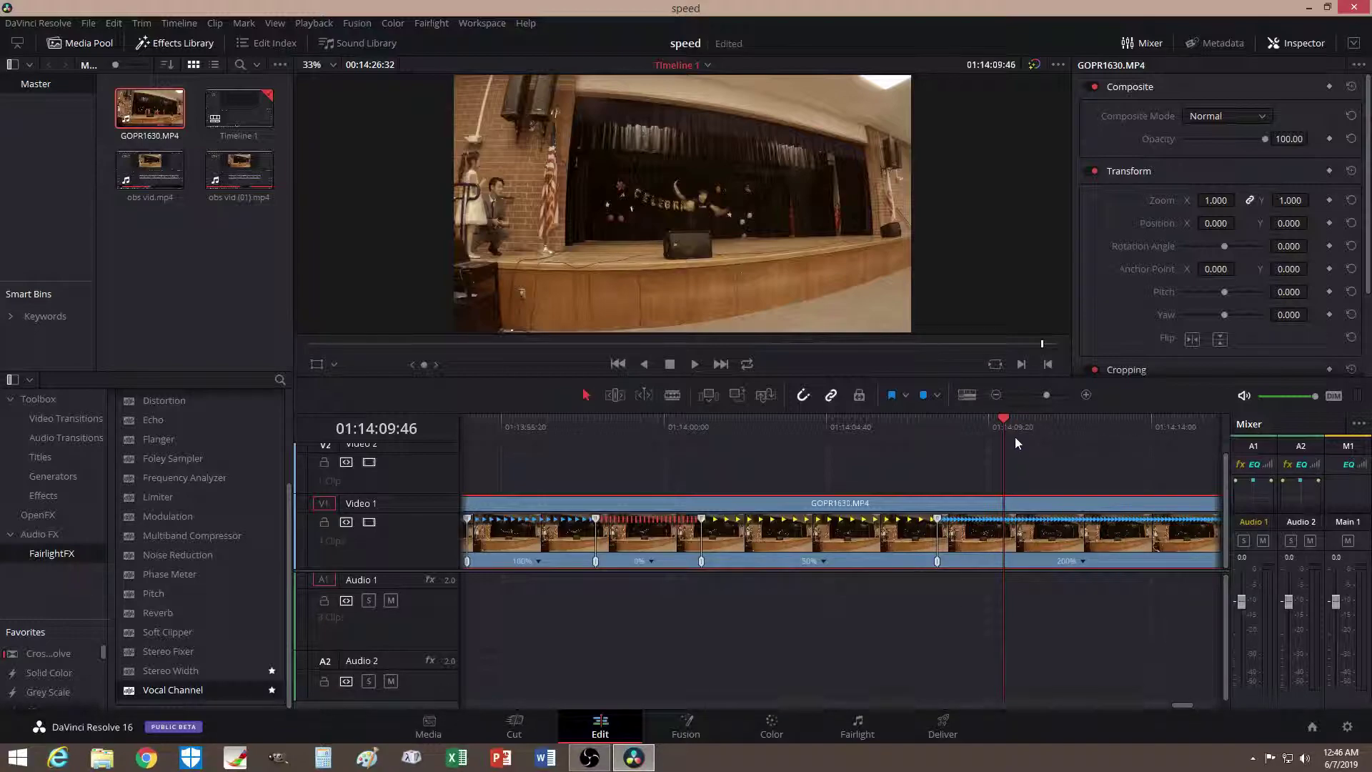
left_click_drag(1008, 420, 1053, 422)
left_click(1081, 561)
left_click(1130, 581)
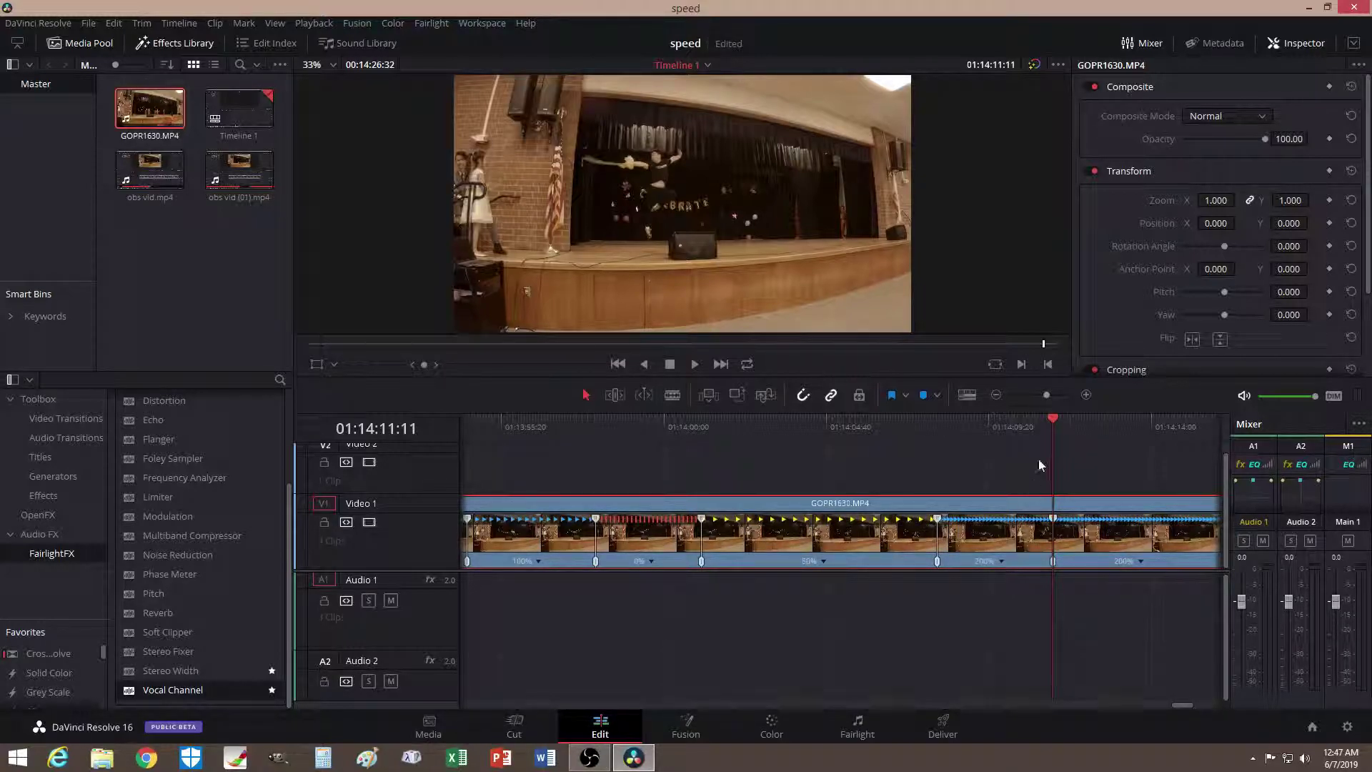
Set the remainder of the clip after the last speed point to 100% speed
left_click_drag(1048, 416, 982, 422)
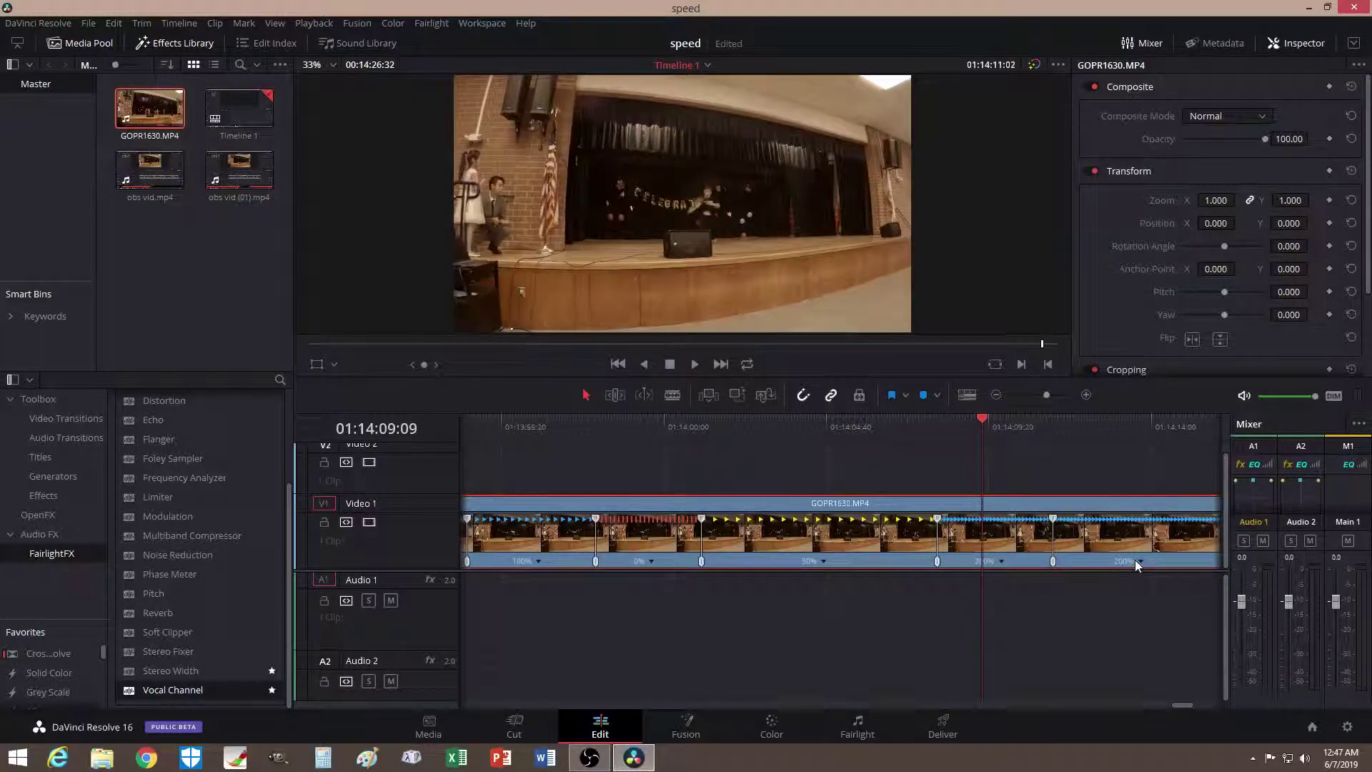
left_click(1137, 561)
mouse_move(1186, 615)
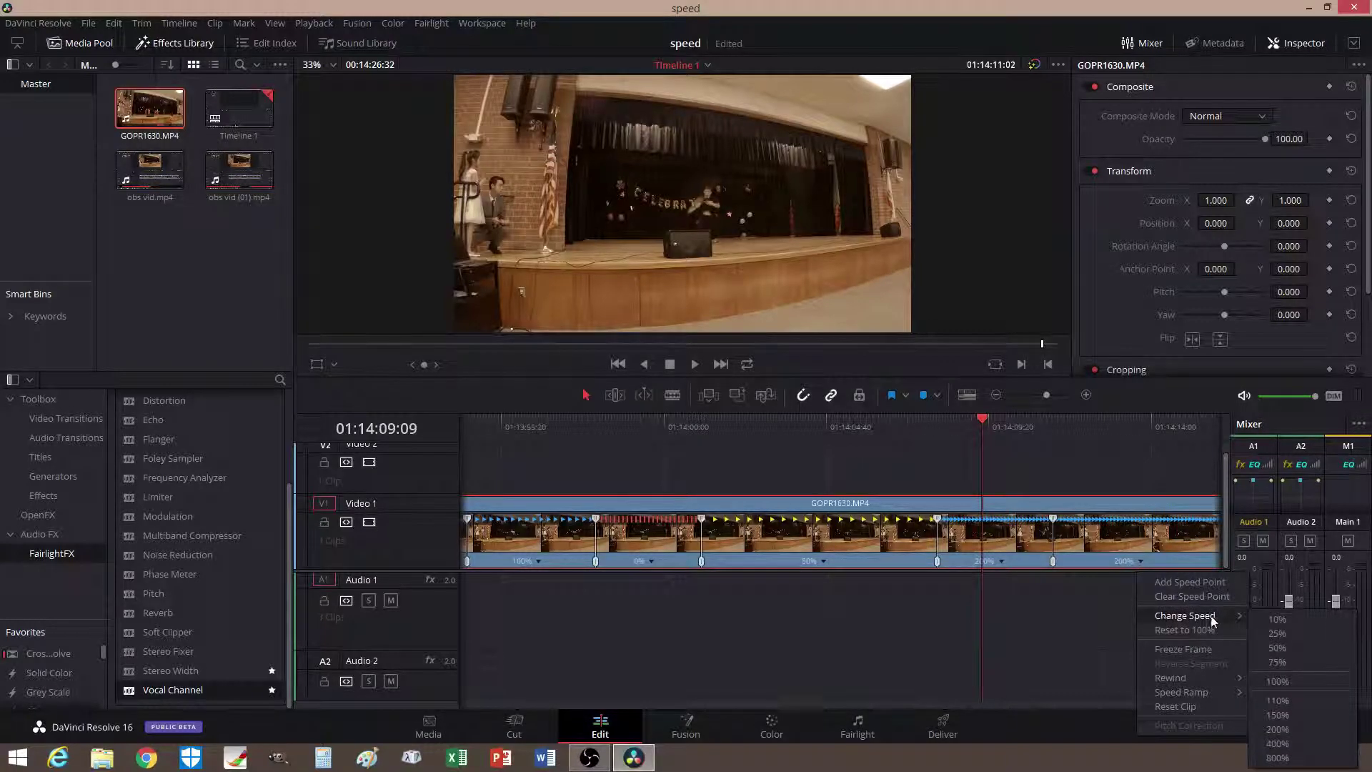
left_click(1275, 683)
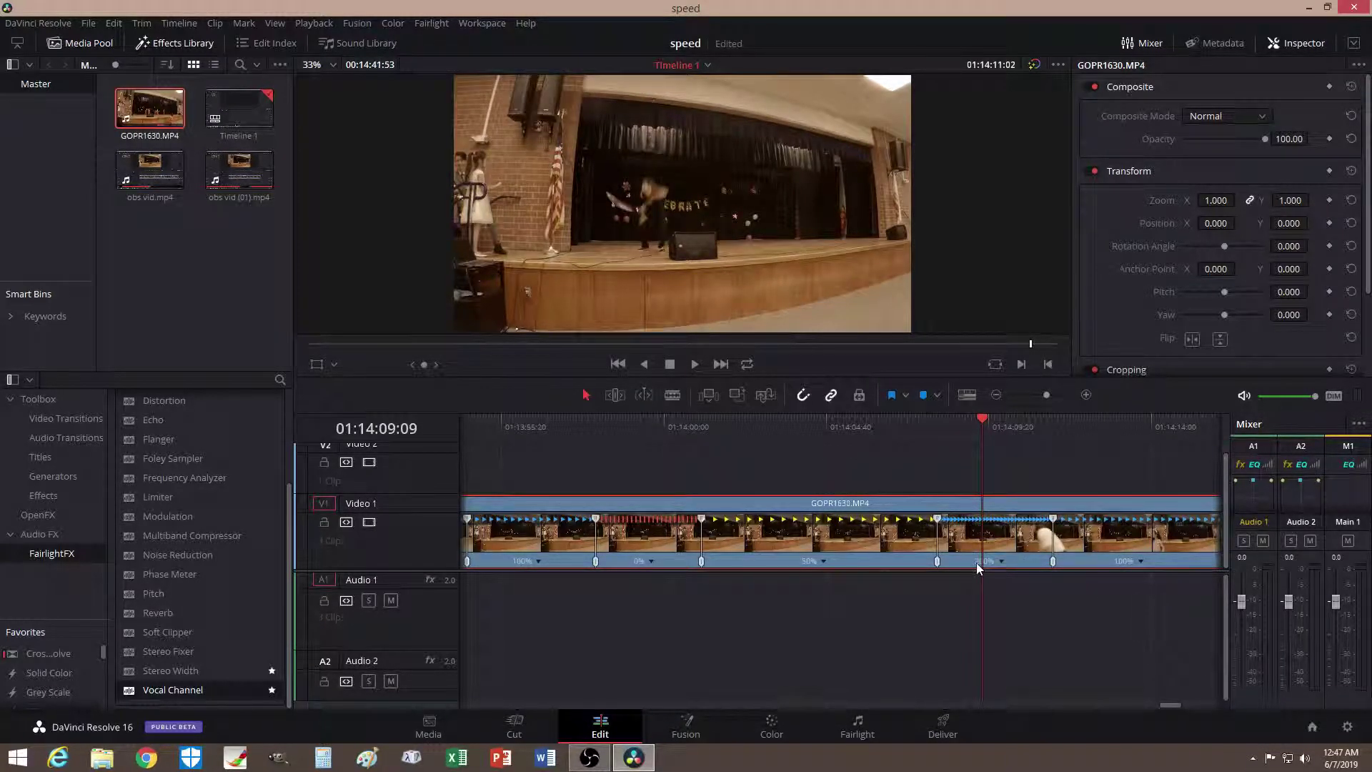
Try 400% speed on the segment between the last two speed points, then set it back to 200%
left_click_drag(983, 418, 963, 422)
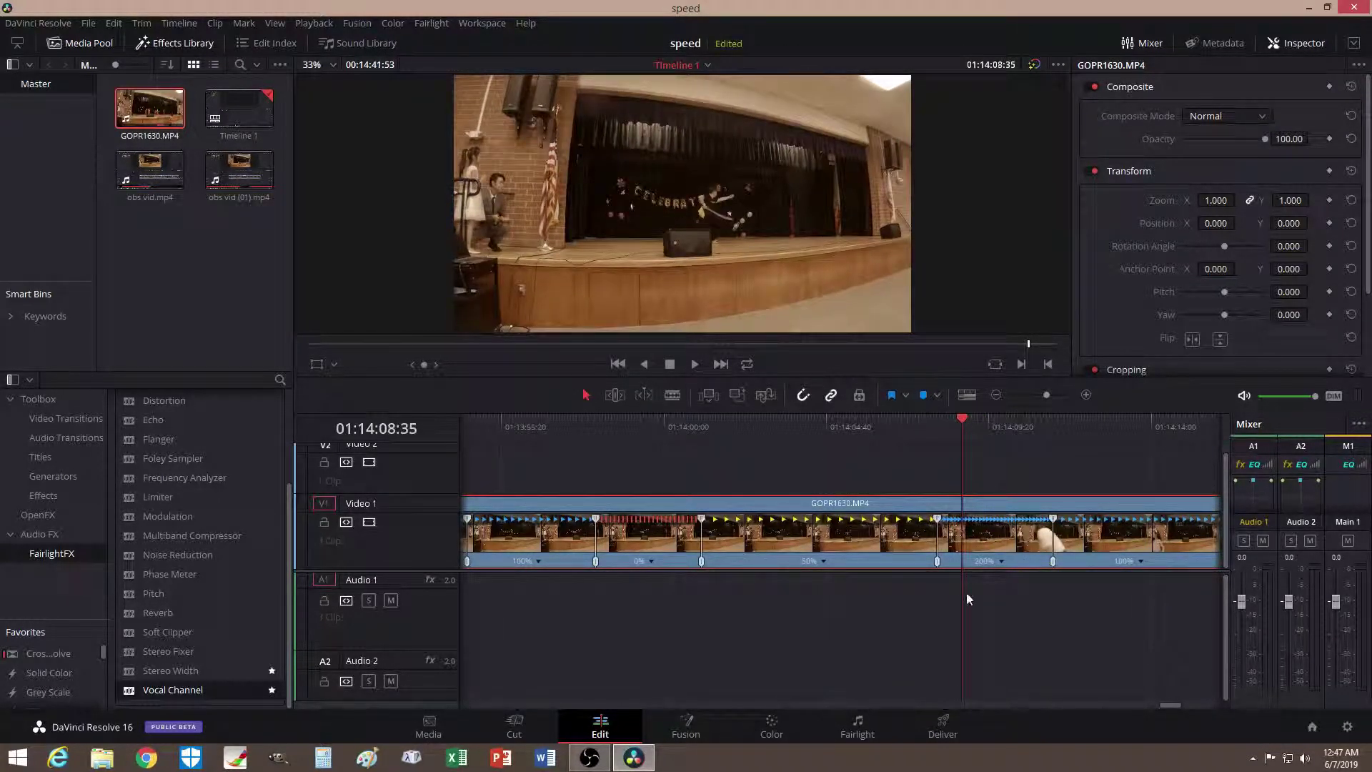
left_click(1000, 562)
mouse_move(1044, 616)
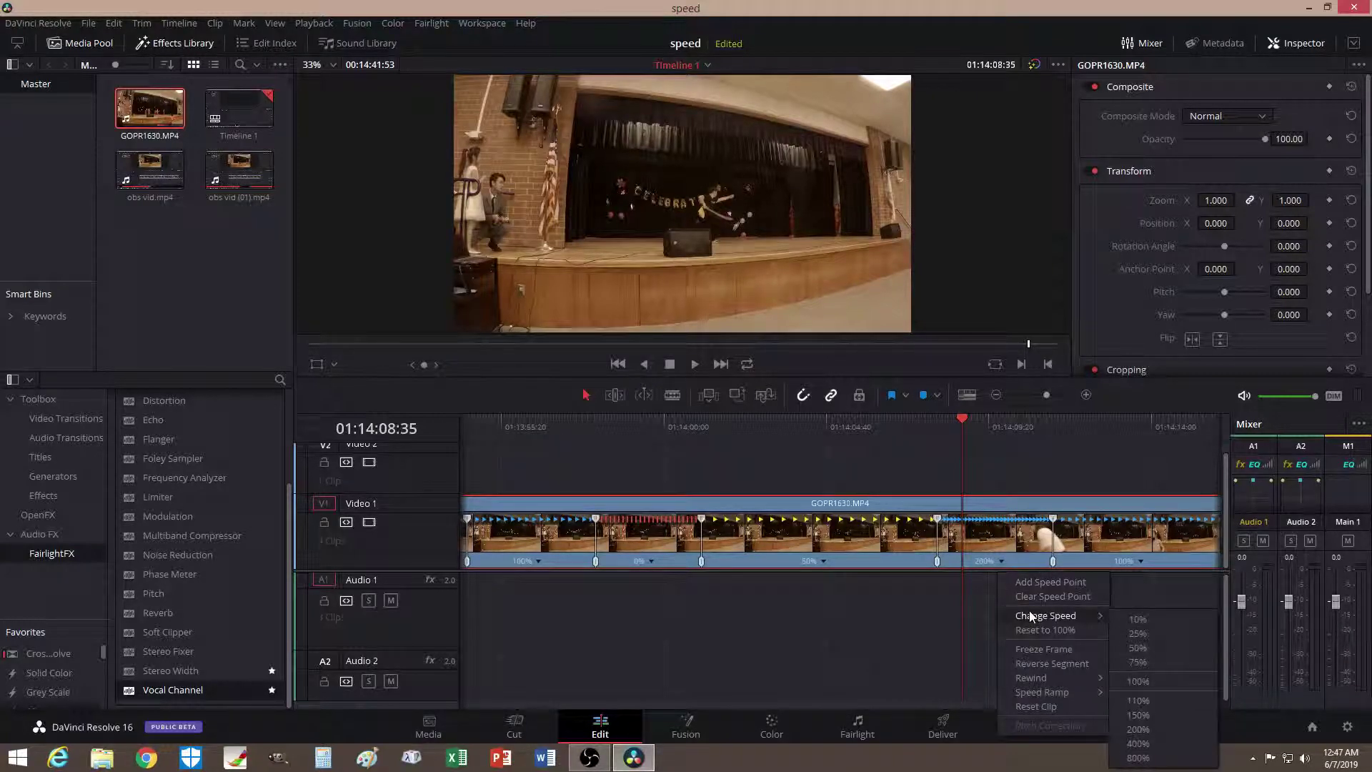
left_click(1140, 744)
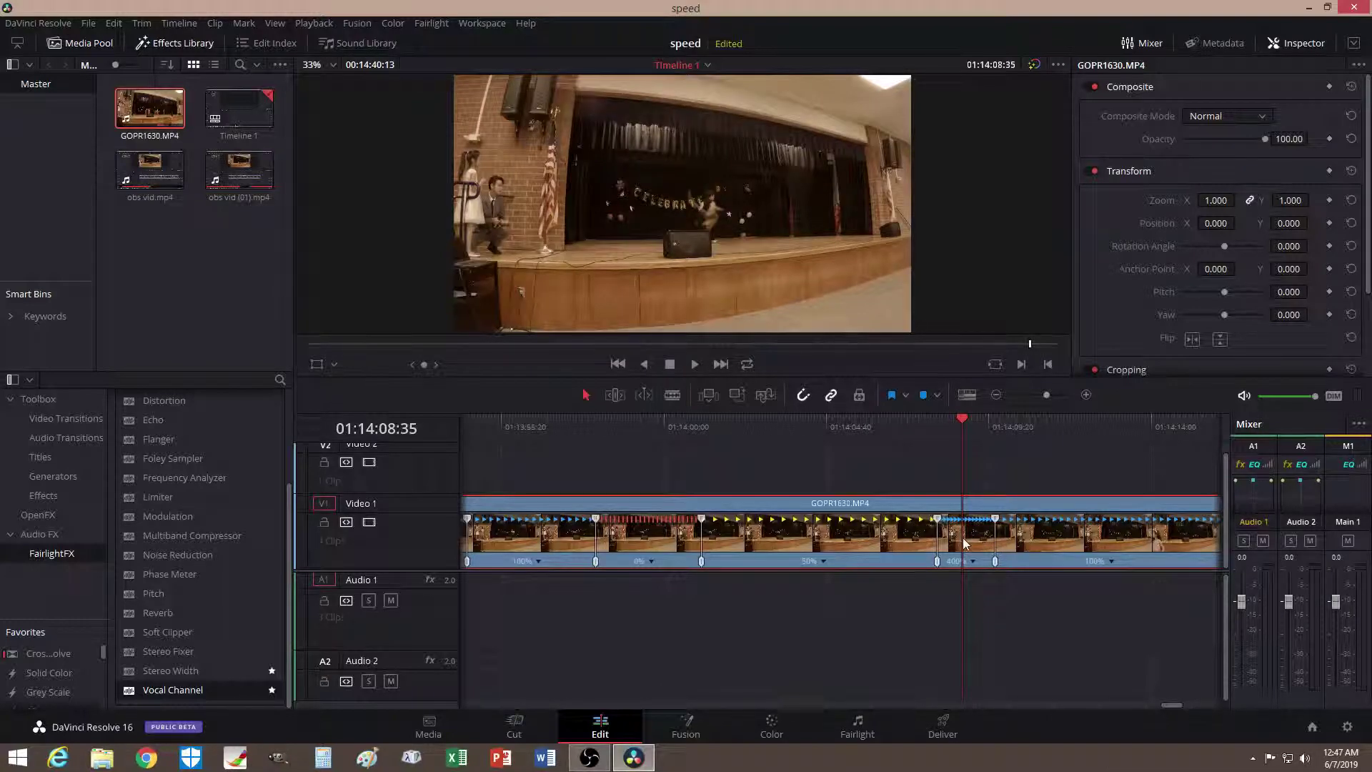
left_click(972, 560)
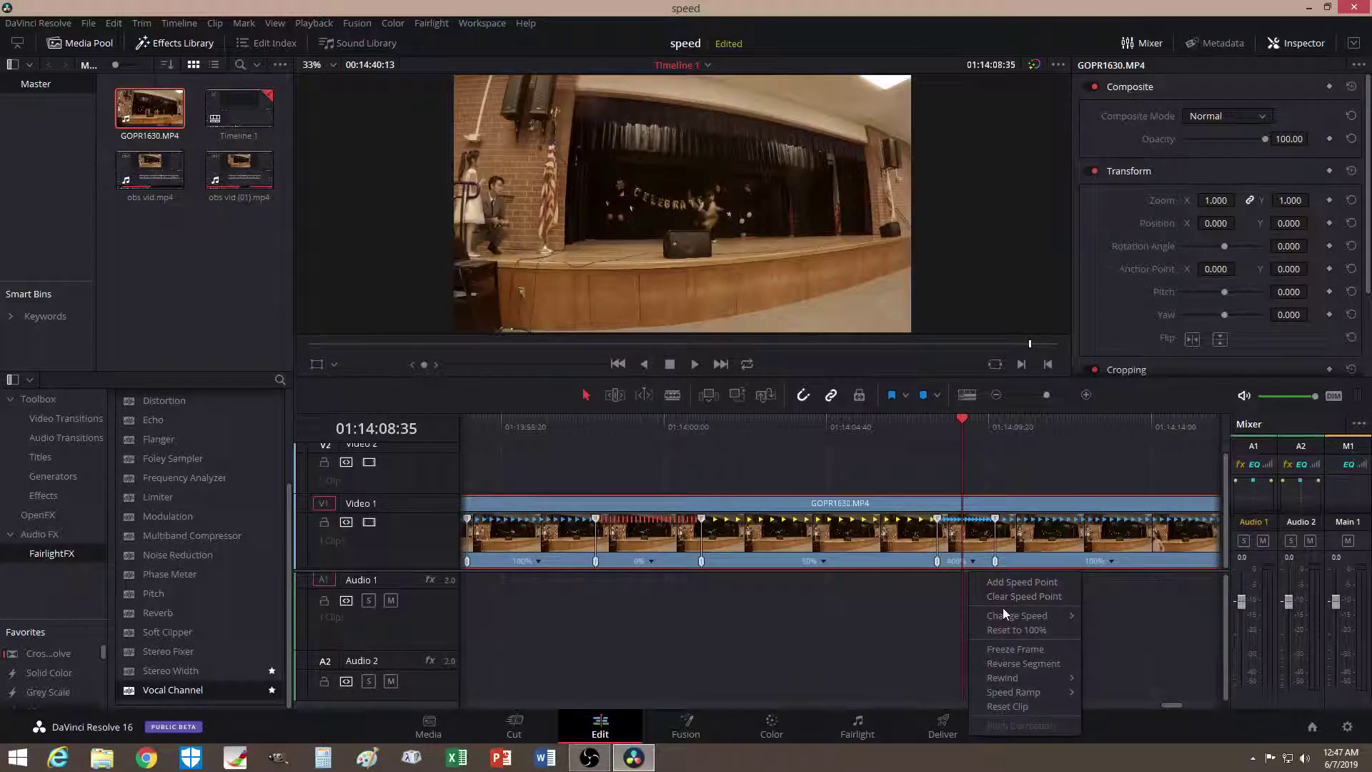
mouse_move(1008, 617)
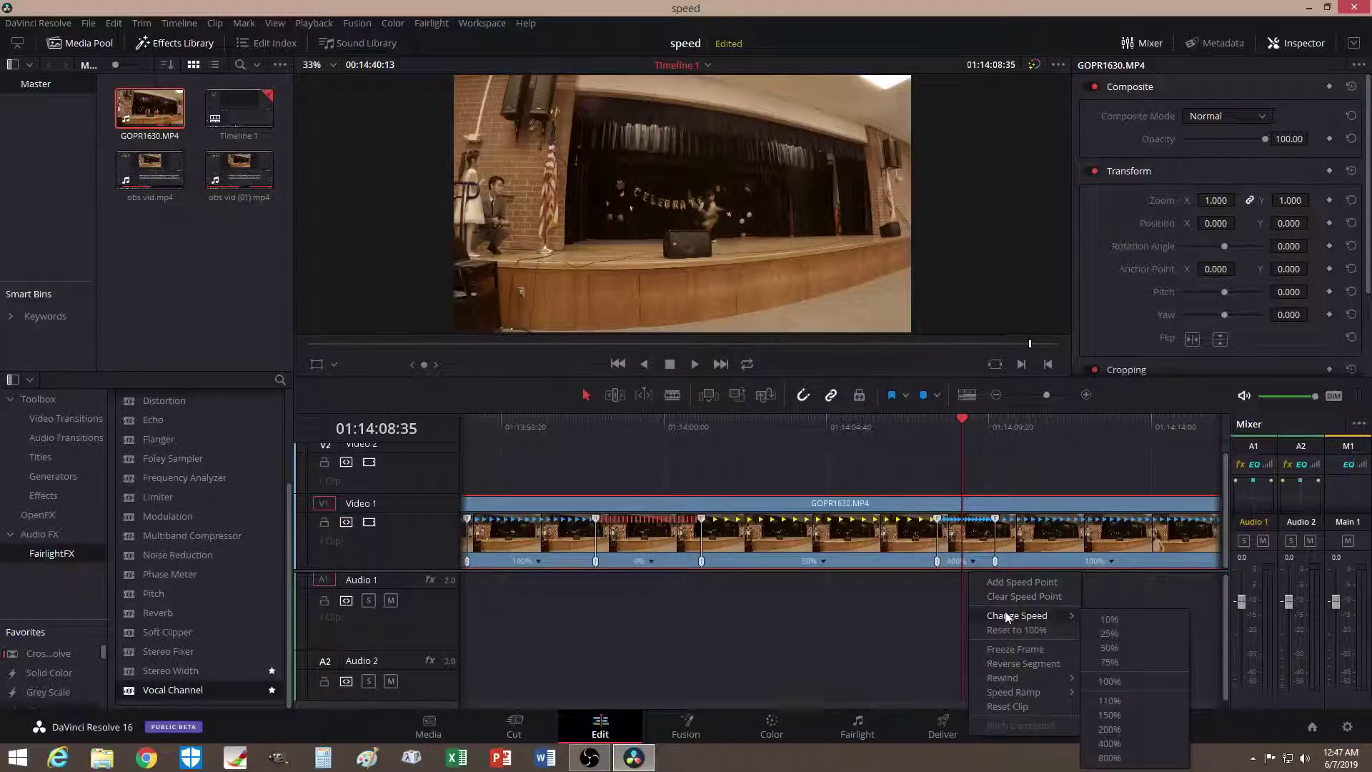
left_click(1109, 729)
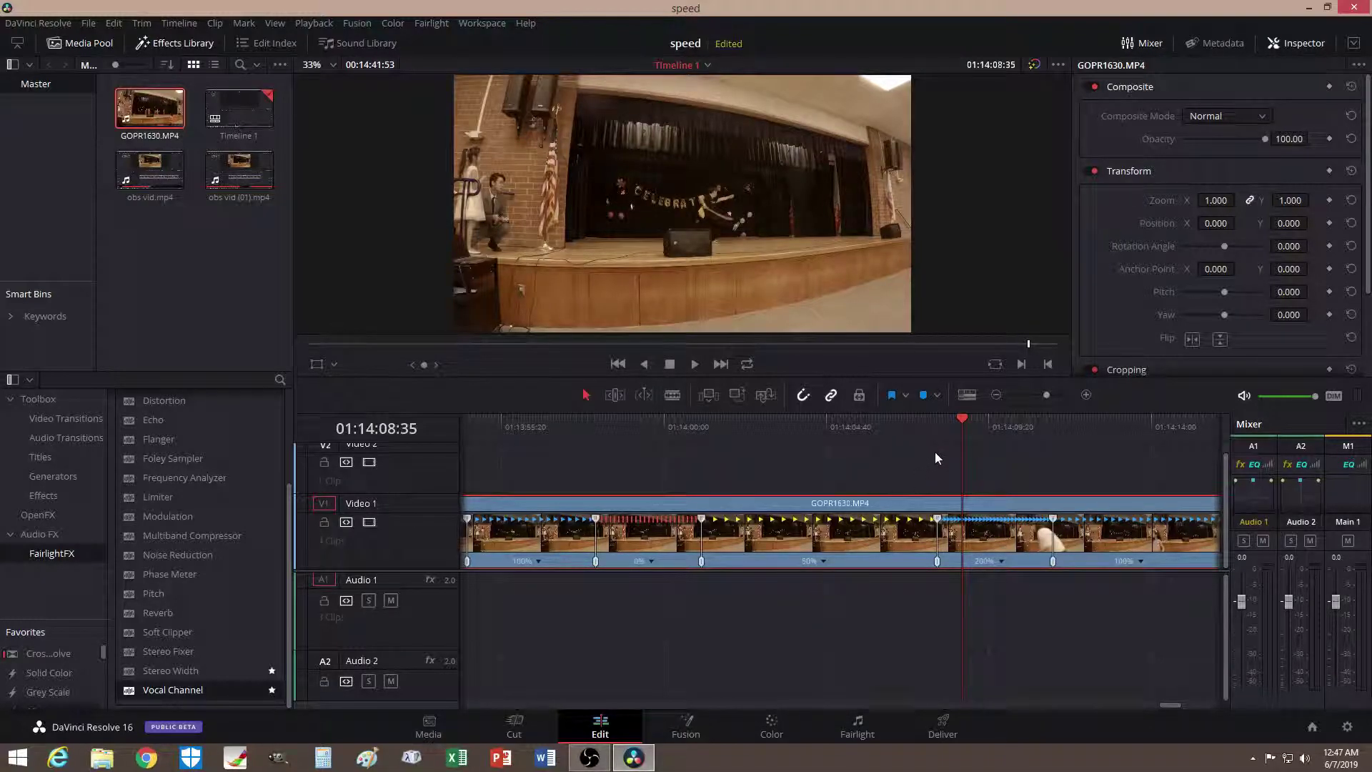
Speed up the slow-motion segment with its end point's upper handle, then slow it to 46%
mouse_move(959, 423)
left_mouse_down()
mouse_move(710, 427)
mouse_move(934, 427)
left_mouse_up()
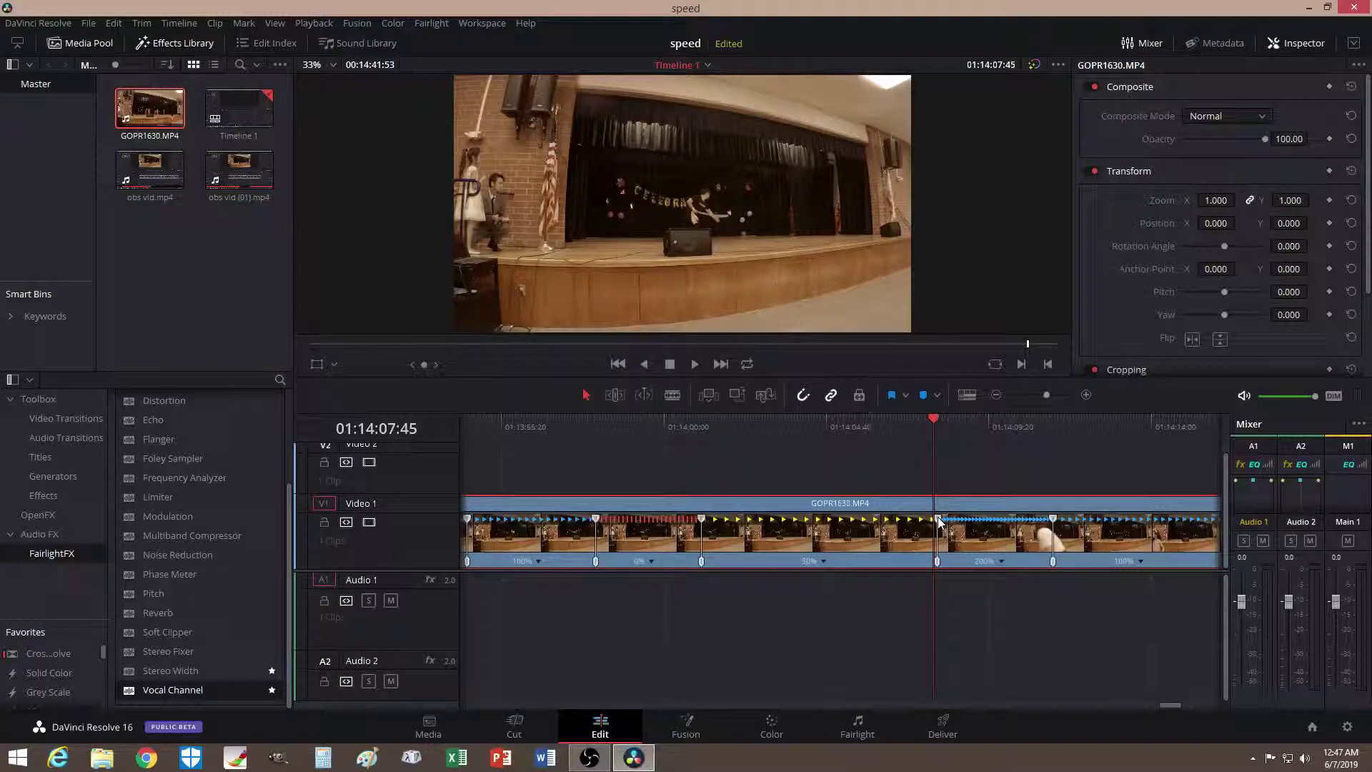
left_click_drag(939, 521, 762, 508)
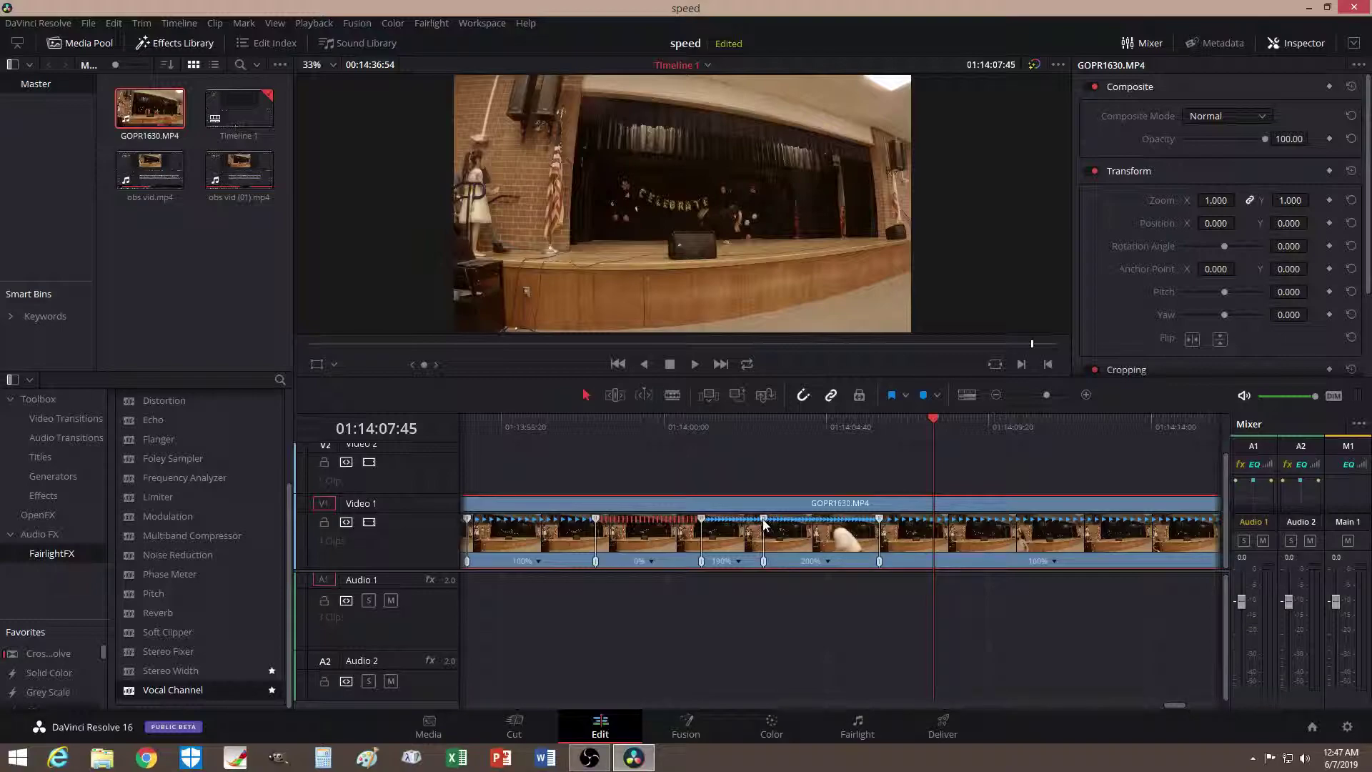
left_click_drag(765, 519, 962, 524)
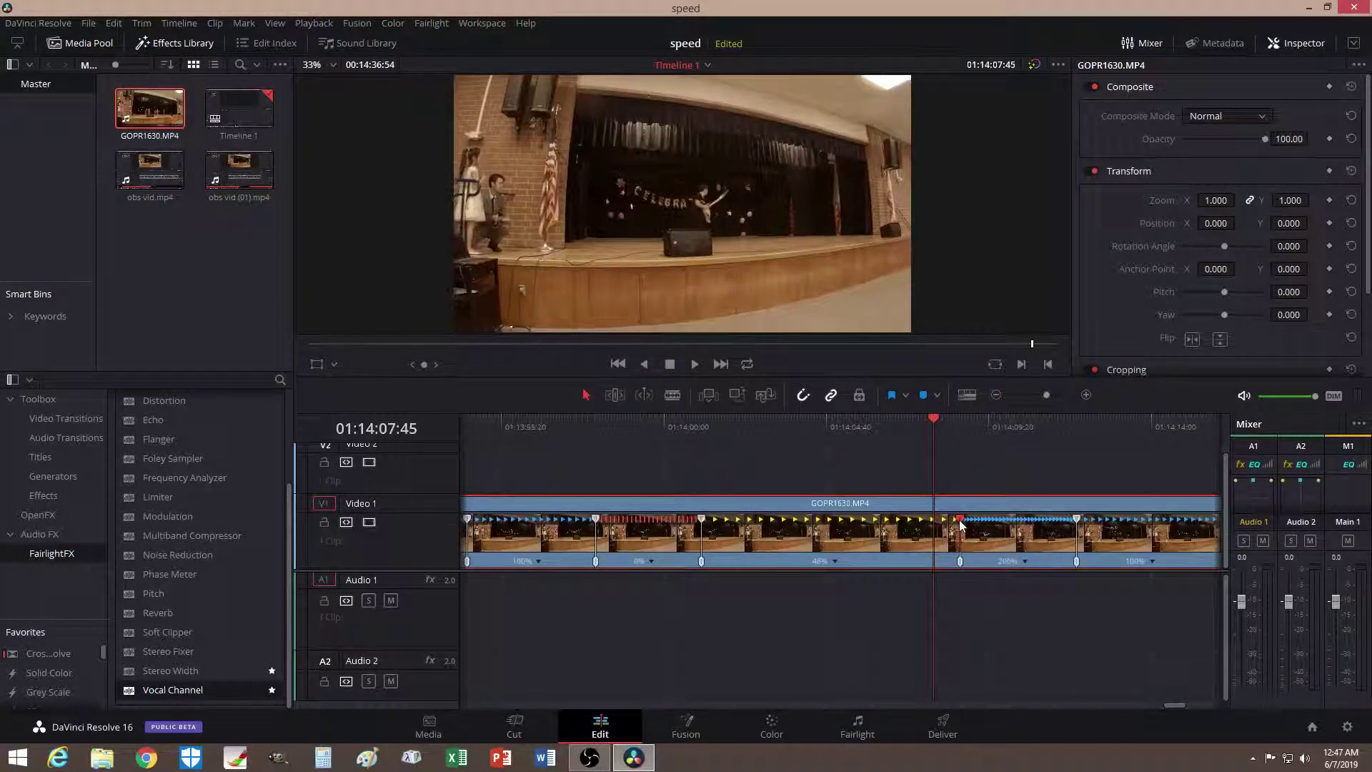
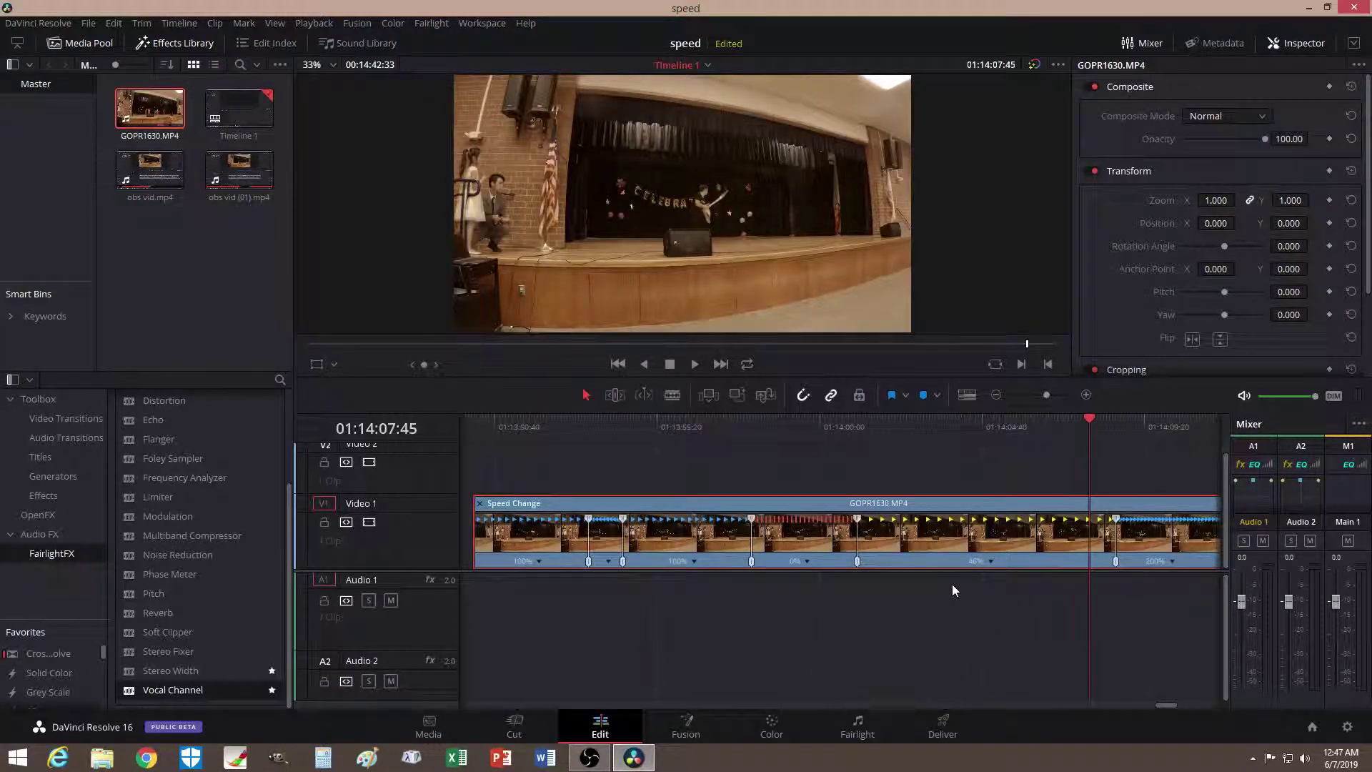
Scrub the playhead back and forth along the retimed clip to examine the reversed, frozen, slow and fast segments
left_click(560, 419)
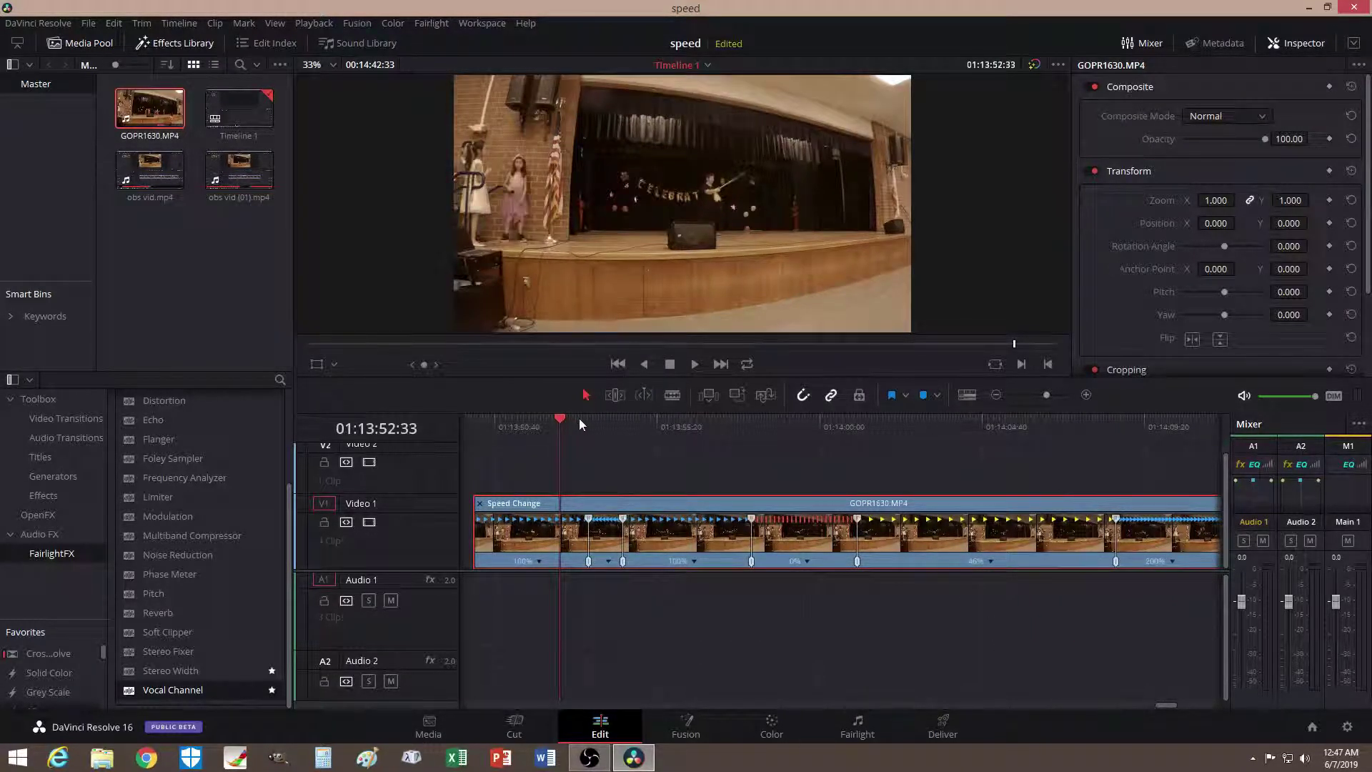
left_click_drag(574, 418, 1182, 454)
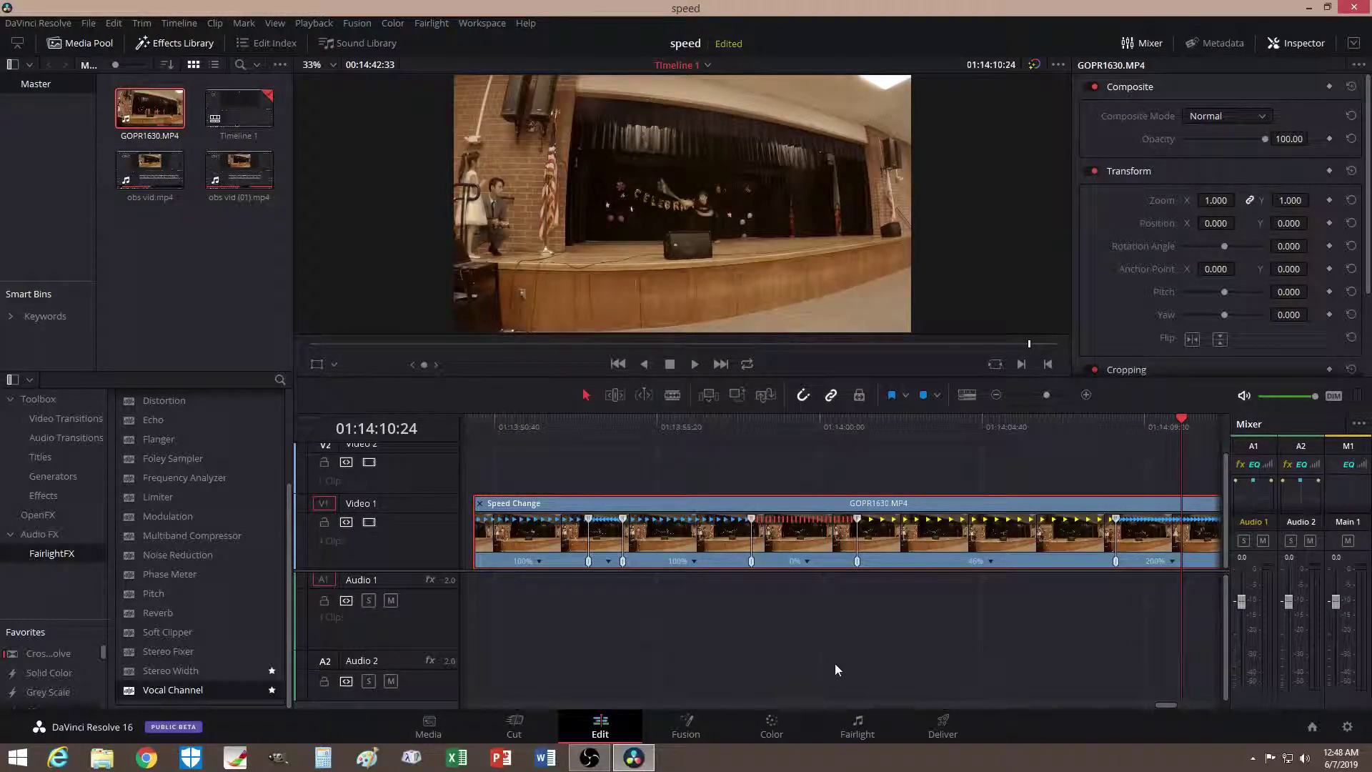
left_click_drag(1170, 705, 1169, 704)
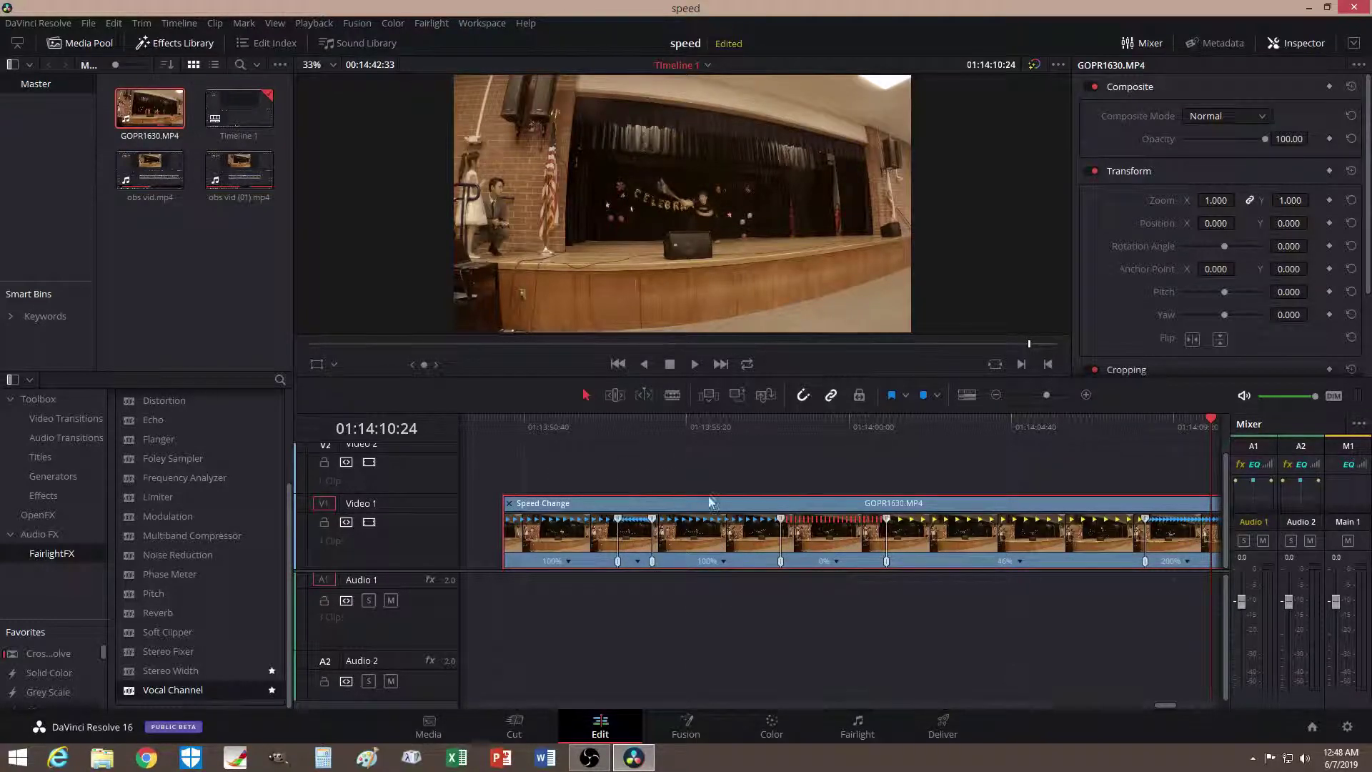
left_click_drag(531, 421, 1016, 439)
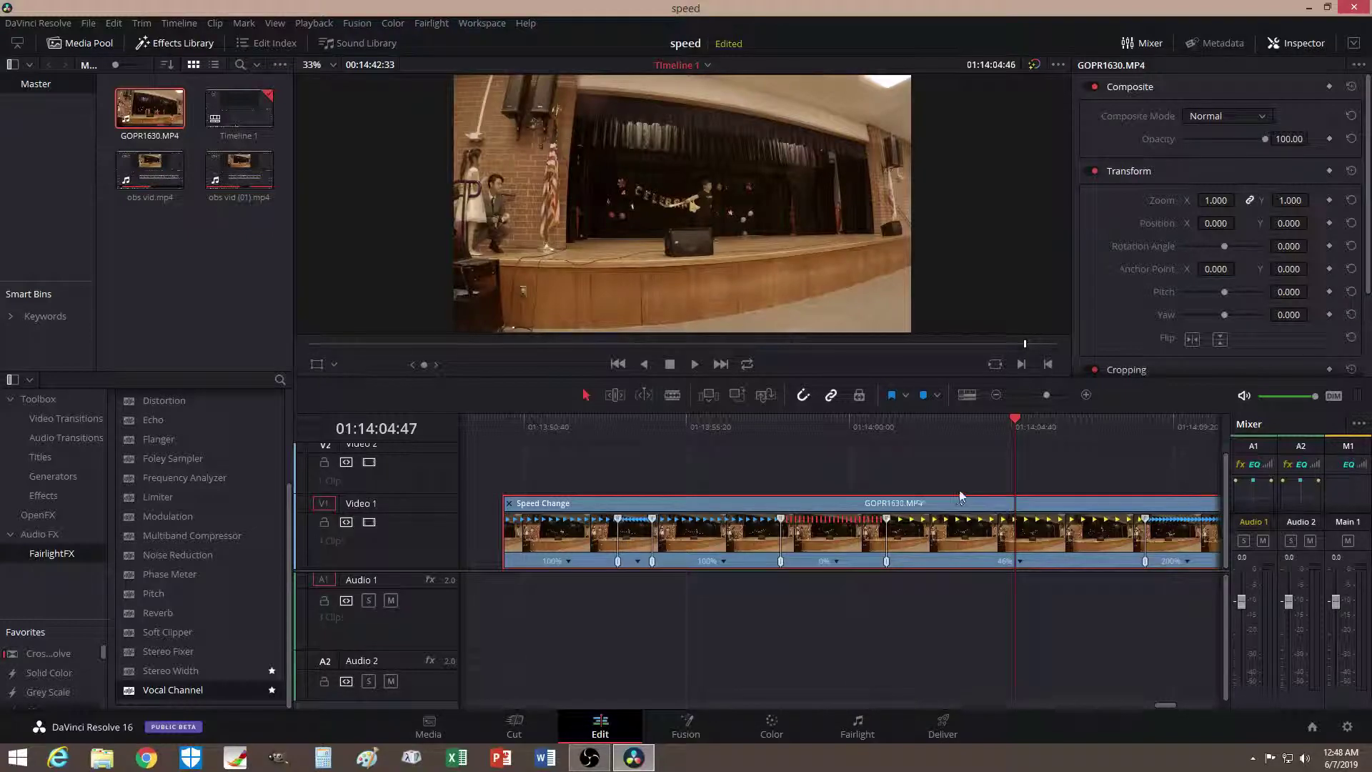
left_click(1016, 419)
left_click_drag(1017, 418, 683, 441)
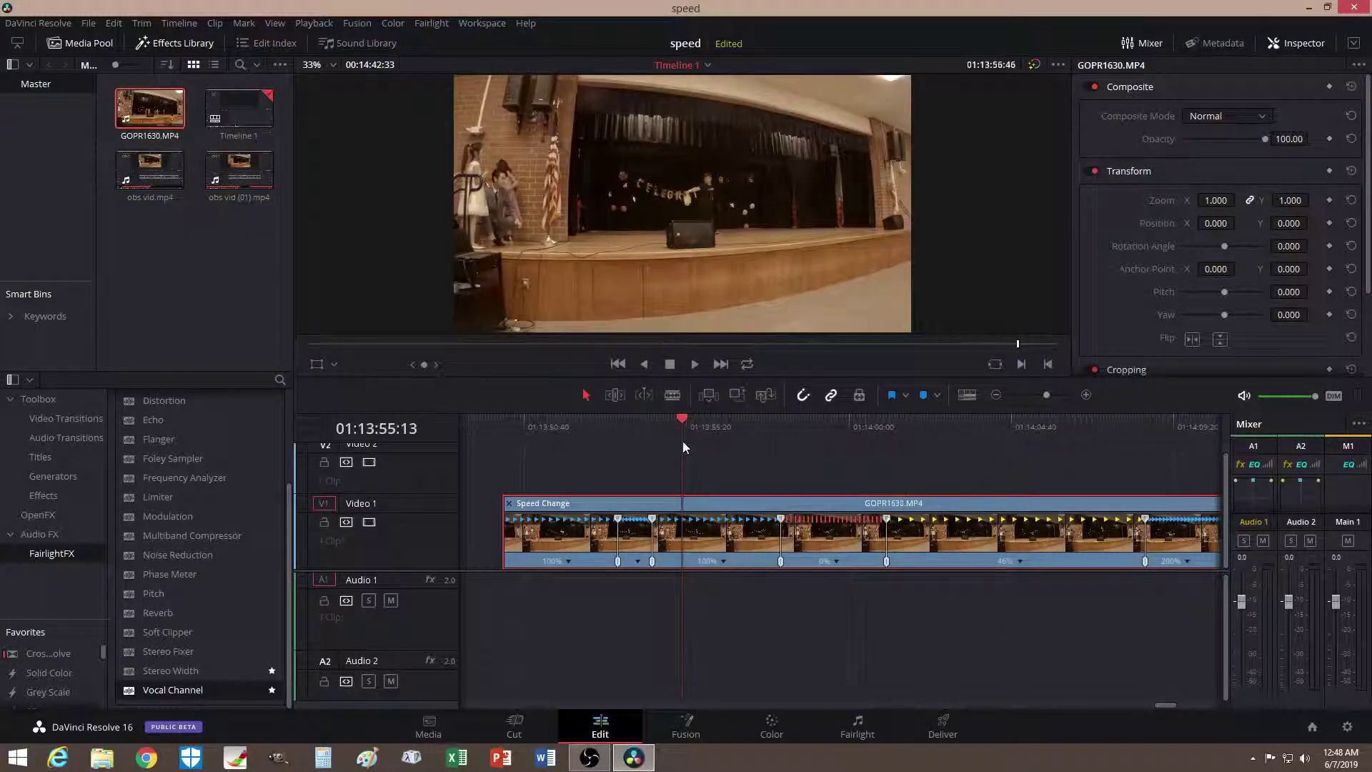